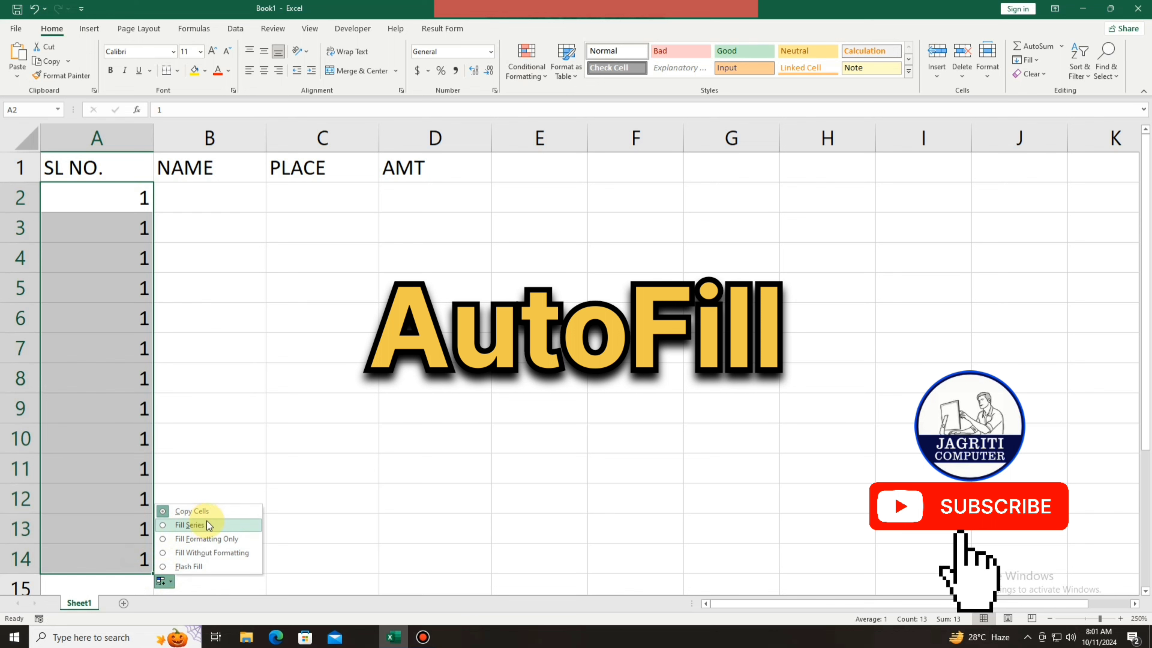
- Convert the copied serial numbers in A2:A14 to a fill series, and clear A7:A14 to keep only 1 to 5
{"action": "left_click", "coordinate": [187, 526]}
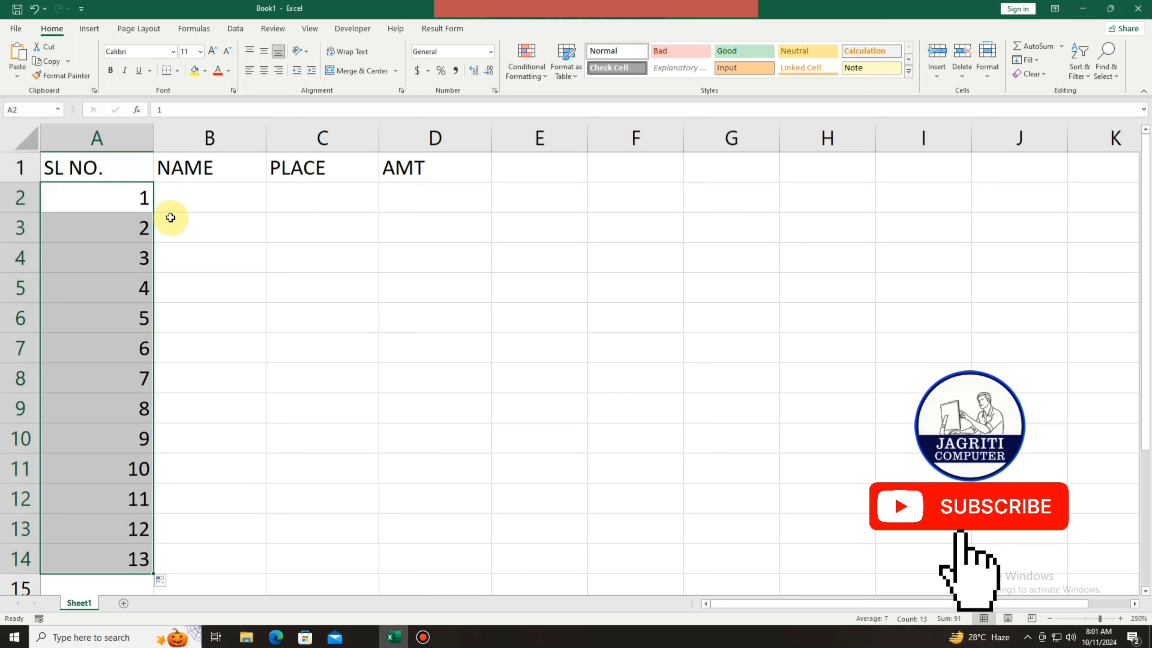
{"action": "left_click", "coordinate": [209, 190]}
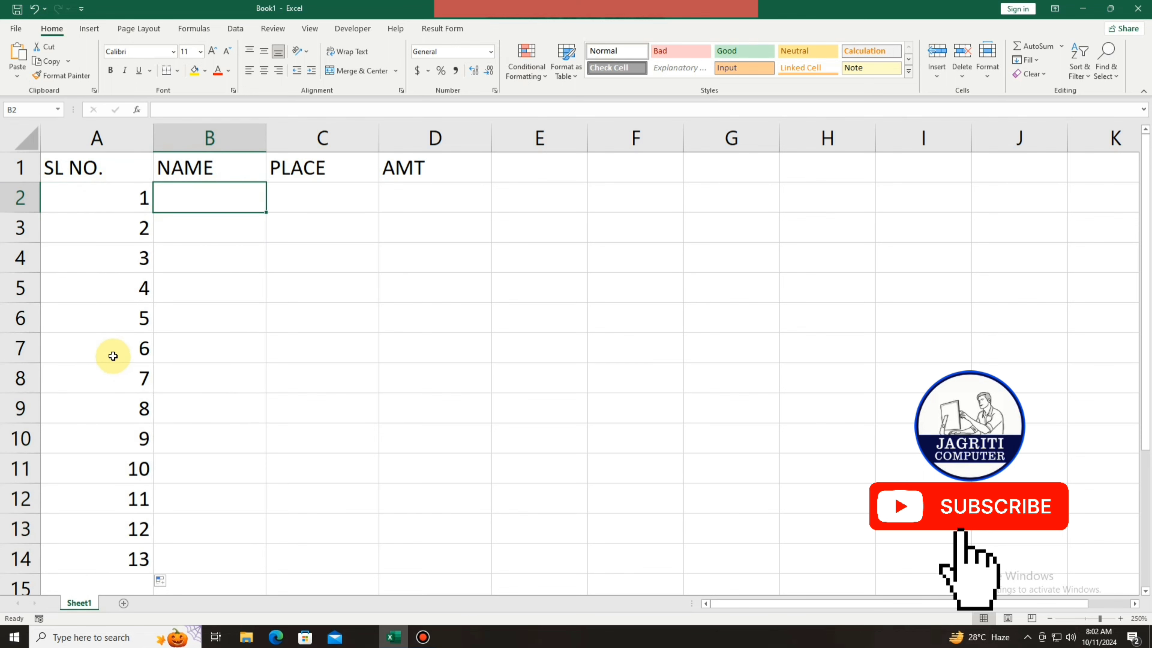
{"action": "left_click_drag", "start_coordinate": [110, 357], "coordinate": [129, 571]}
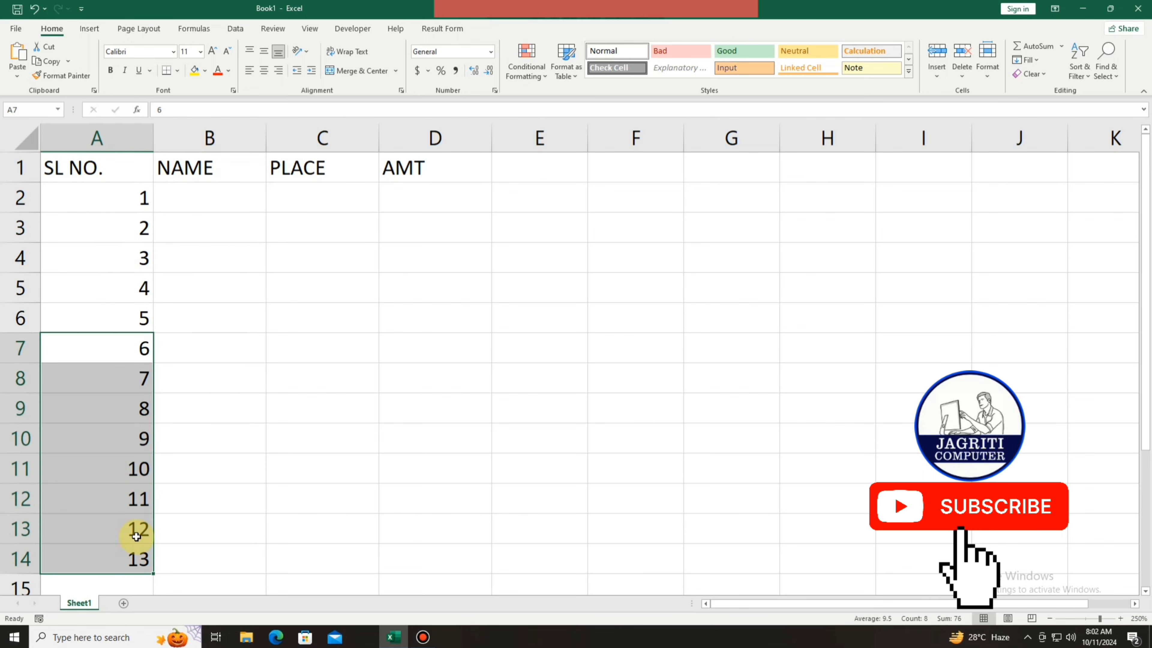
{"action": "key", "text": "Delete"}
- Enter five sample first names in B2:B6 of the NAME column, repeating the first name in B5 and B6
{"action": "double_click", "coordinate": [180, 203]}
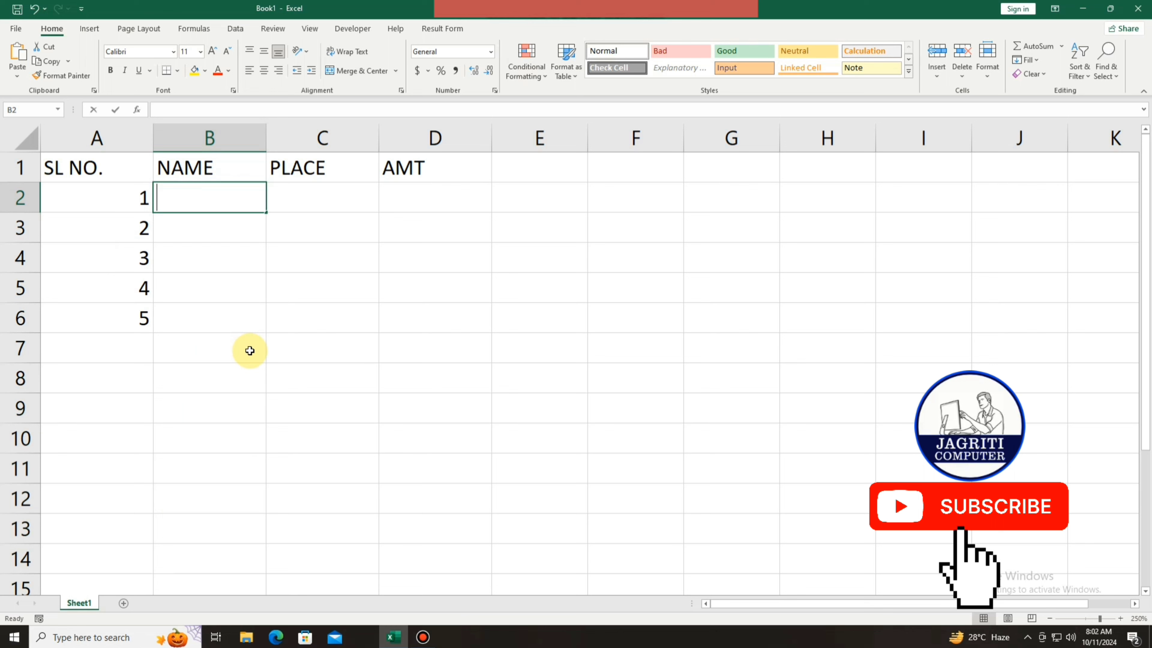
{"action": "type", "text": "RAM"}
{"action": "key", "text": "Return"}
{"action": "type", "text": "SH"}
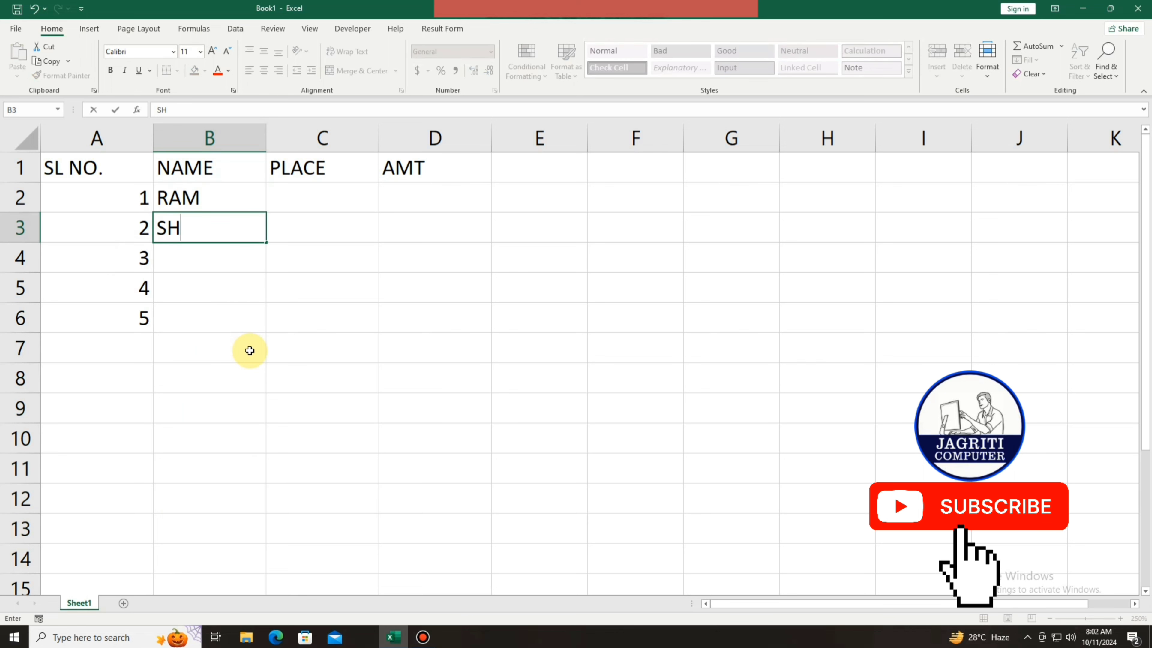
{"action": "type", "text": "YAM"}
{"action": "key", "text": "Return"}
{"action": "type", "text": "SON "}
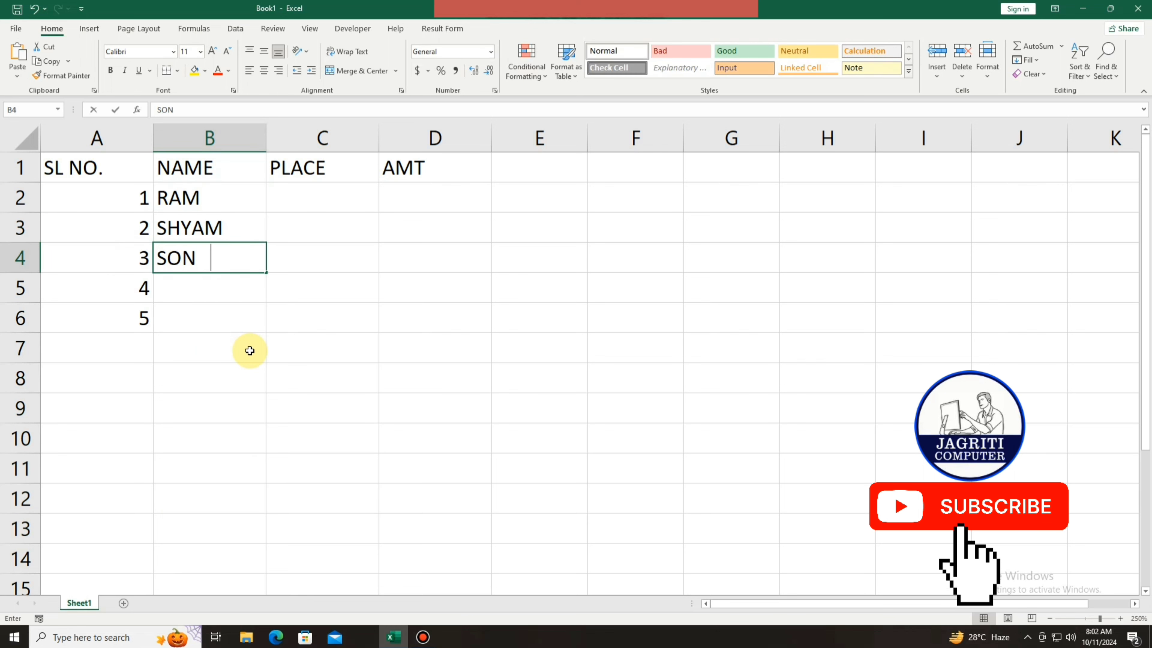
{"action": "type", "text": "U"}
{"action": "key", "text": "Return"}
{"action": "type", "text": "RAM"}
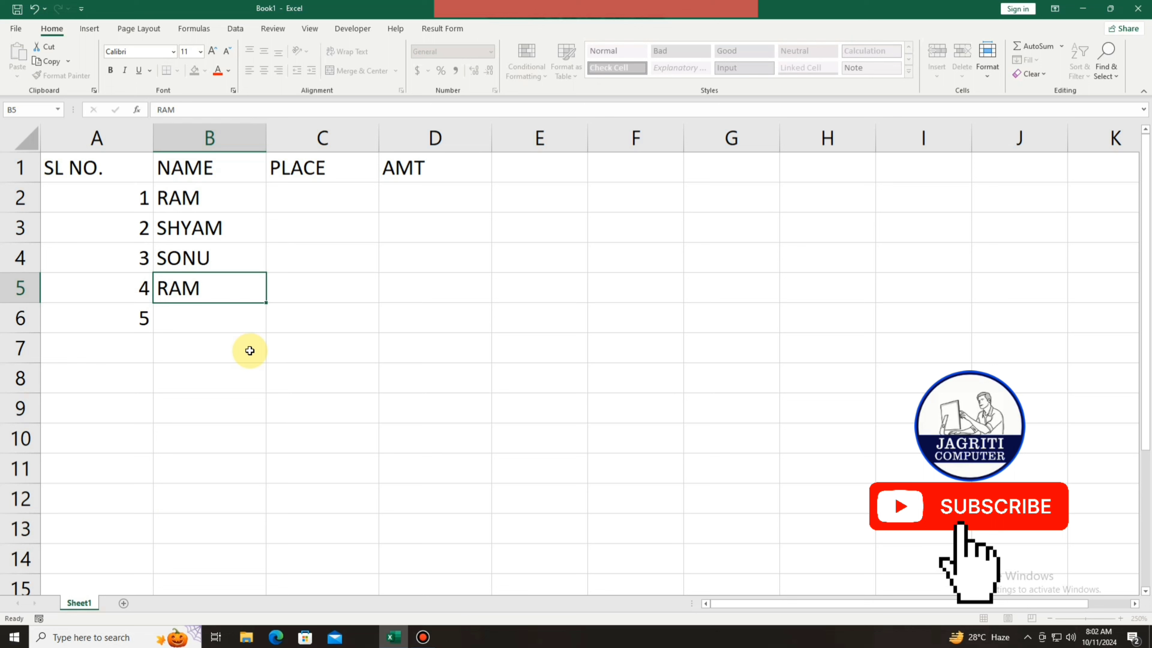
{"action": "key", "text": "Return"}
{"action": "type", "text": "R"}
{"action": "key", "text": "Return"}
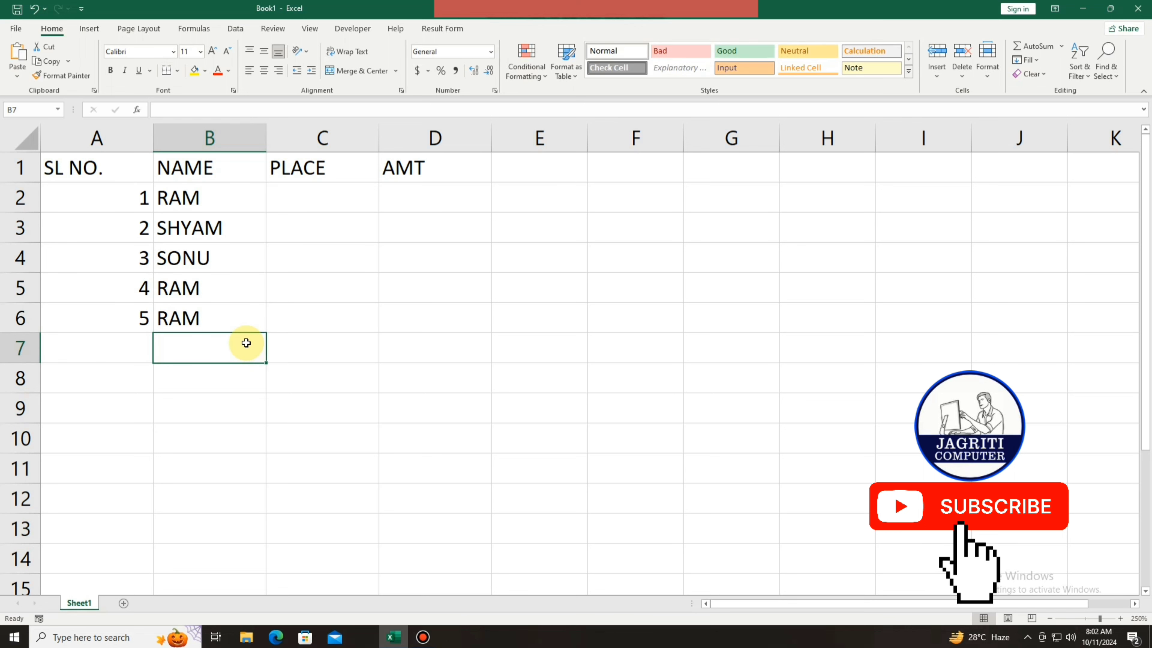
- Fill the PLACE column in C2:C6 with DL, HR, HR, DL and UP
{"action": "left_click", "coordinate": [321, 200]}
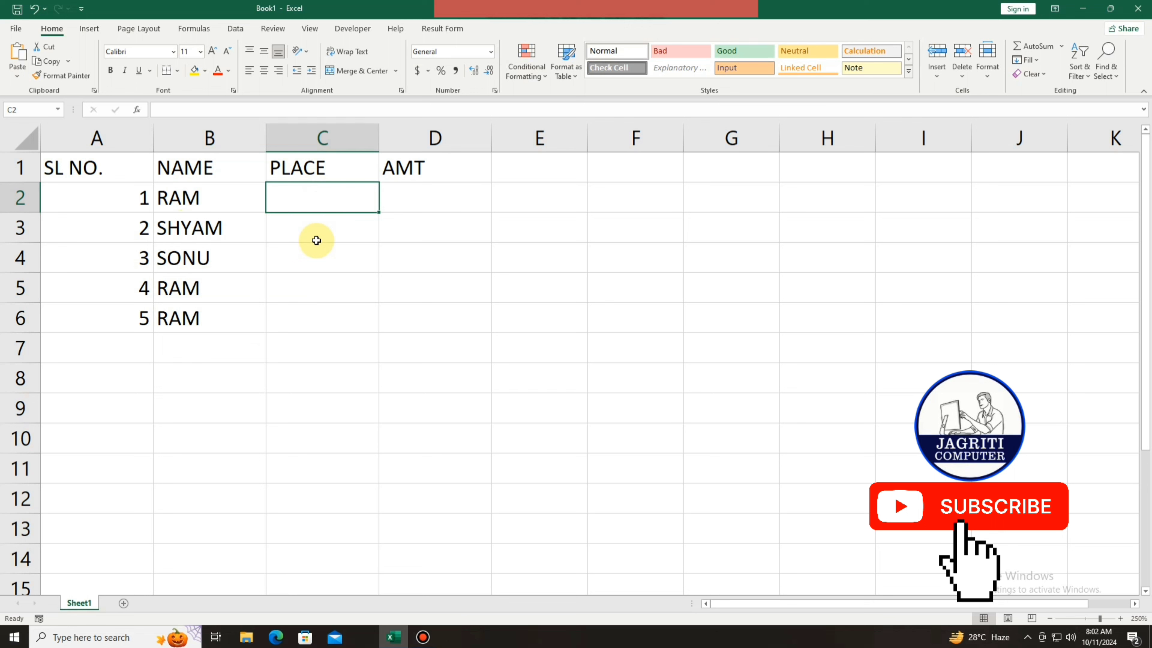
{"action": "type", "text": "DL"}
{"action": "key", "text": "Return"}
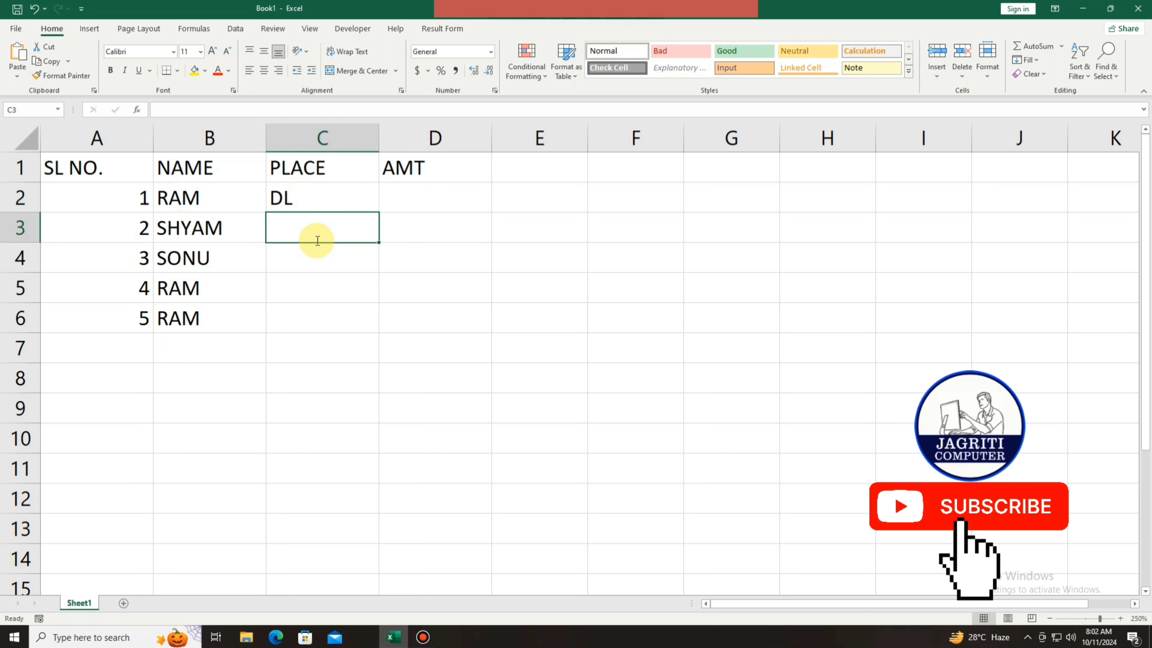
{"action": "type", "text": "HR"}
{"action": "key", "text": "Return"}
{"action": "type", "text": "HR"}
{"action": "key", "text": "Return"}
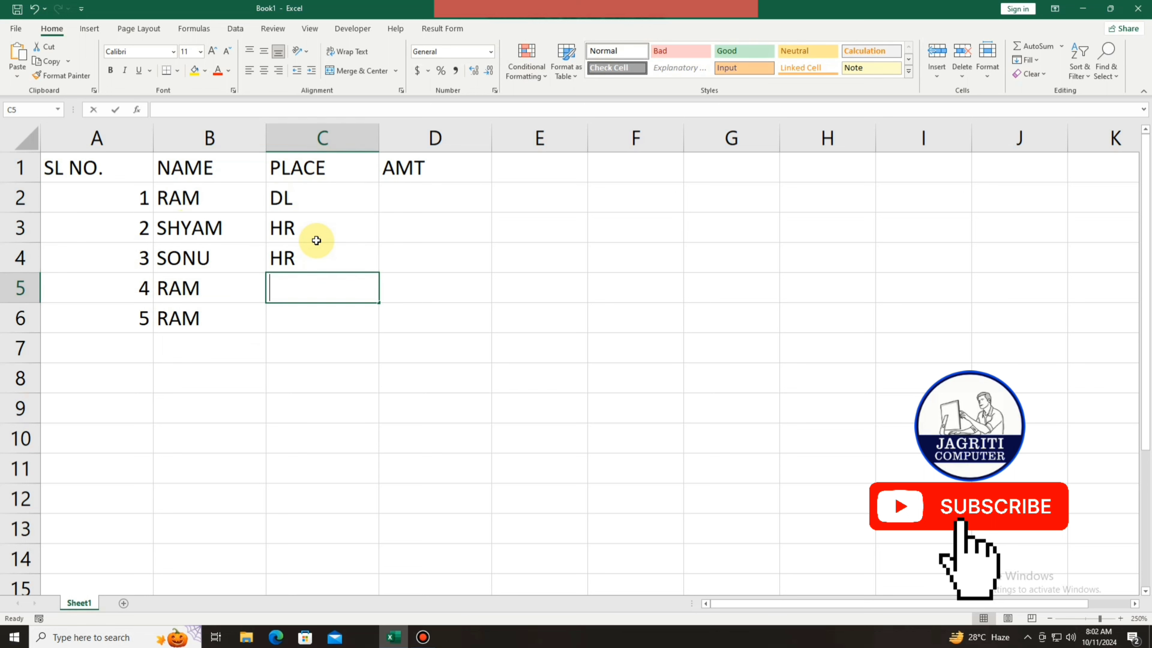
{"action": "type", "text": "DL"}
{"action": "key", "text": "Return"}
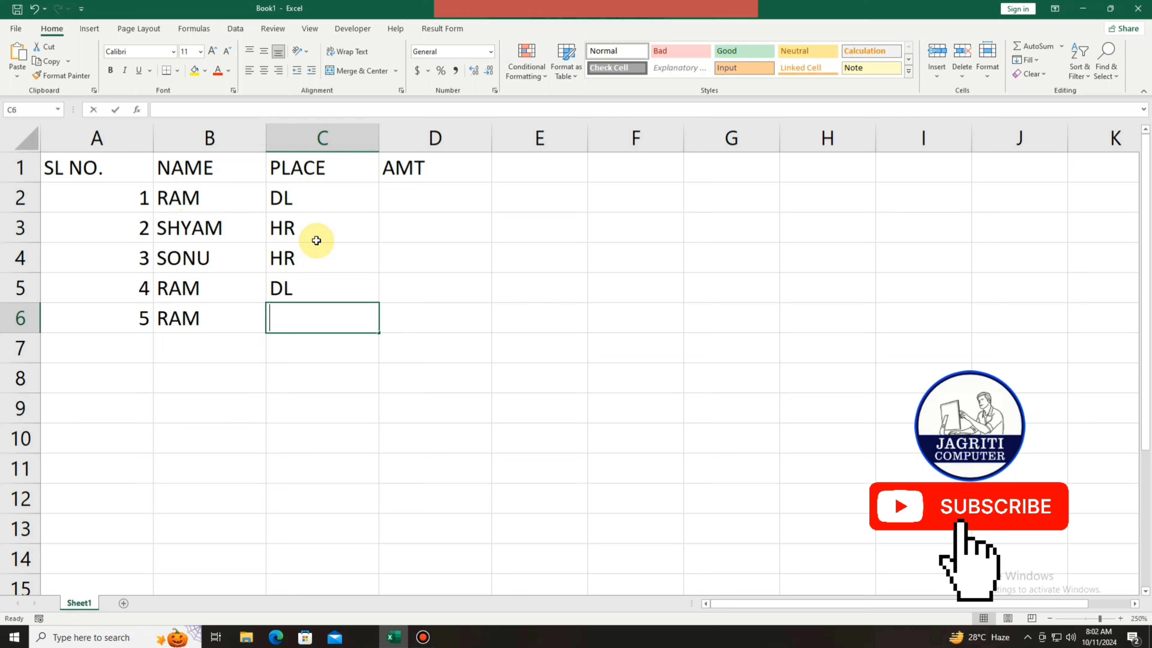
{"action": "type", "text": "UP"}
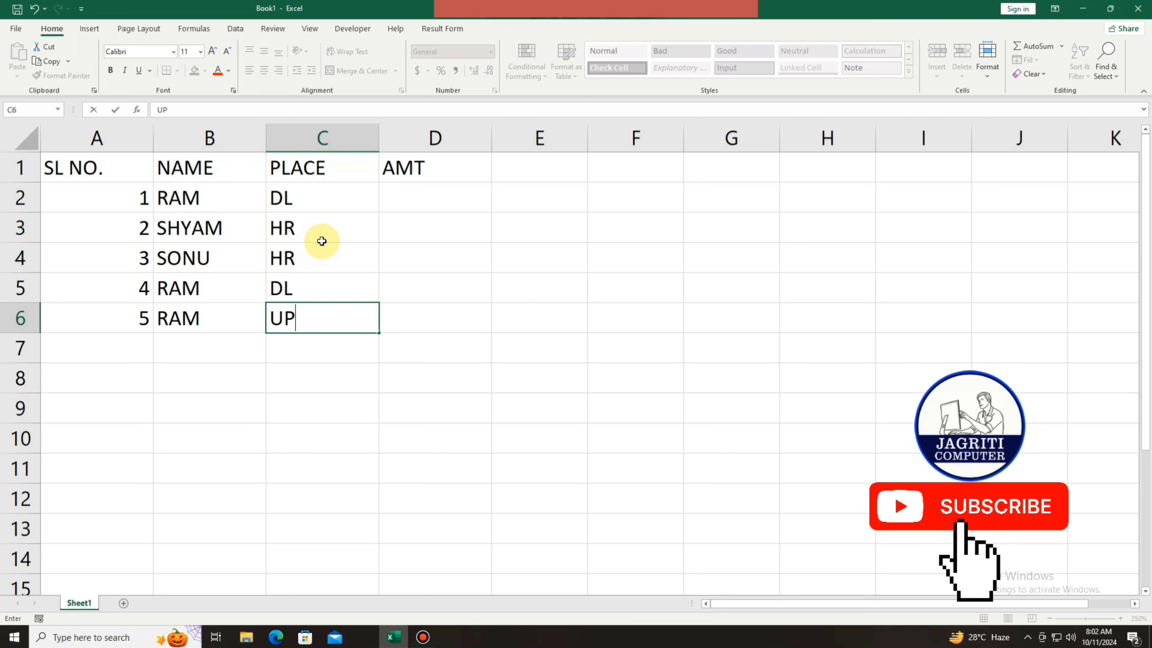
- Enter =RANDBETWEEN(500,1000) in D2 of the AMT column and fill the formula down to D6
{"action": "left_click", "coordinate": [418, 199]}
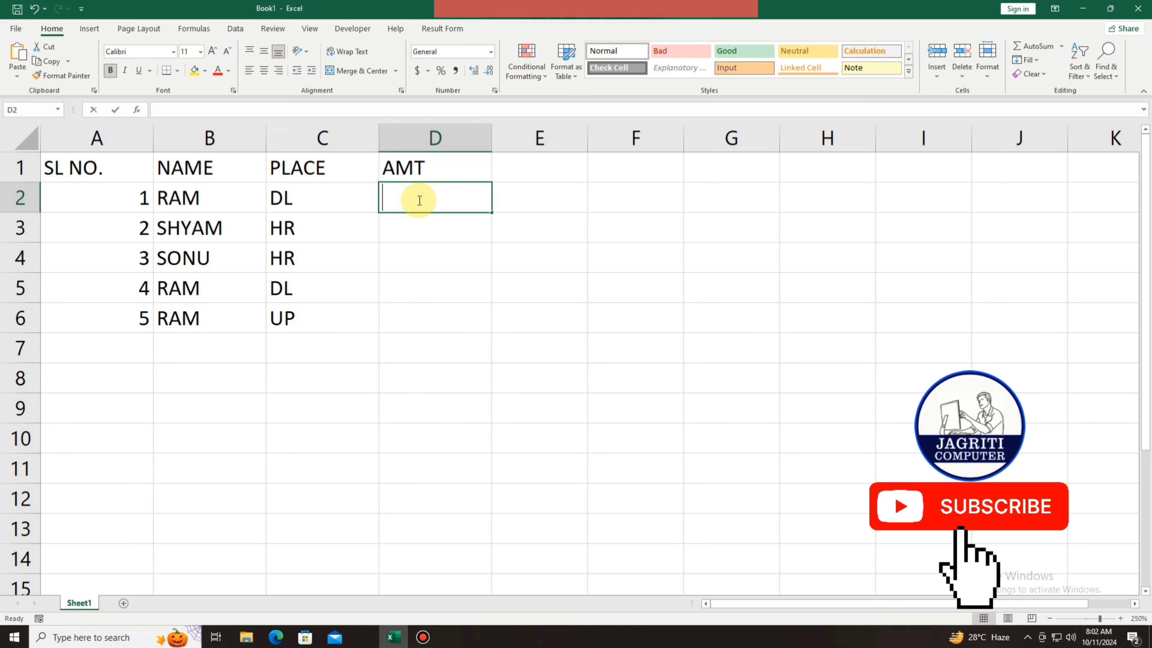
{"action": "type", "text": "="}
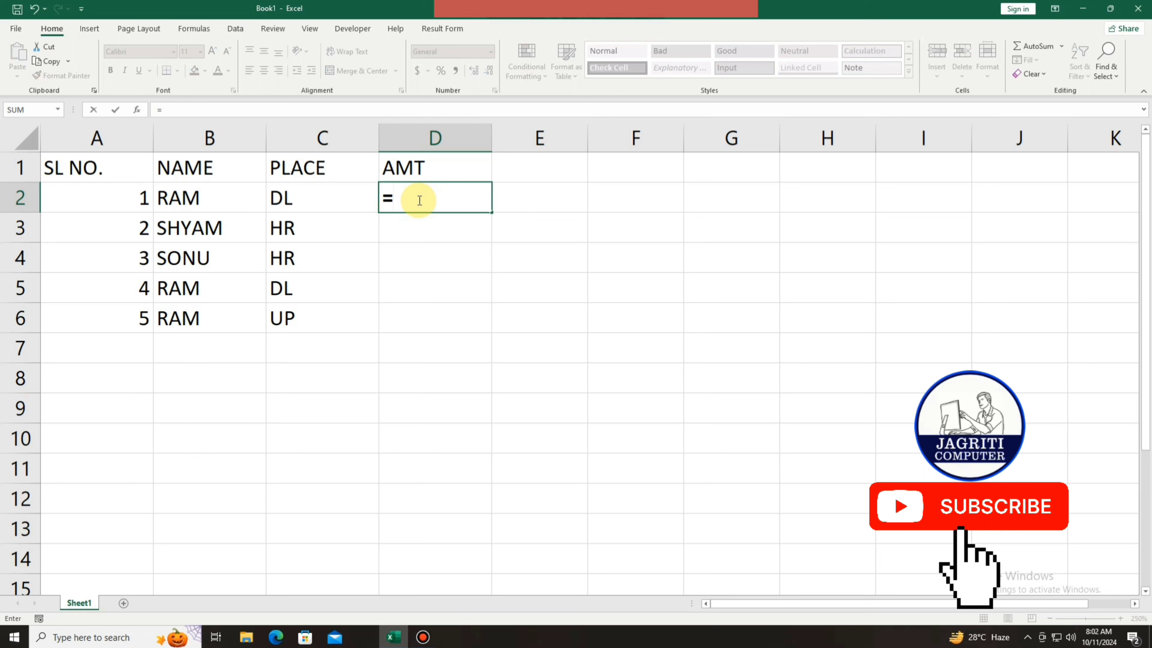
{"action": "type", "text": "RAN"}
{"action": "key", "text": "Down"}
{"action": "key", "text": "Down"}
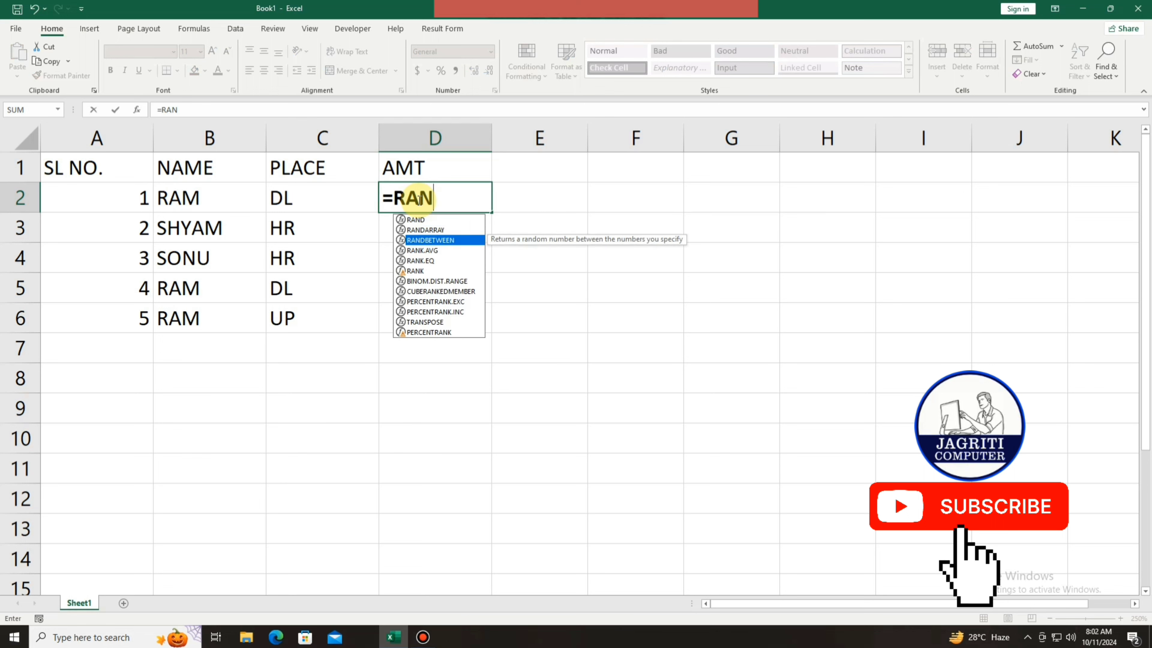
{"action": "key", "text": "Tab"}
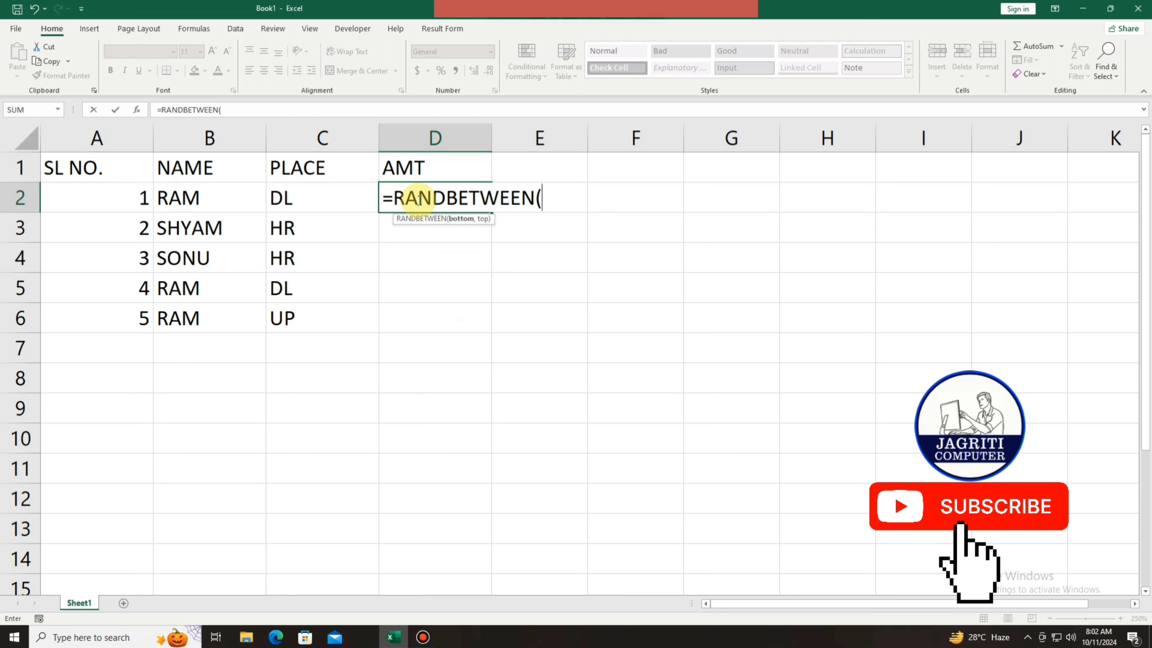
{"action": "type", "text": "500,"}
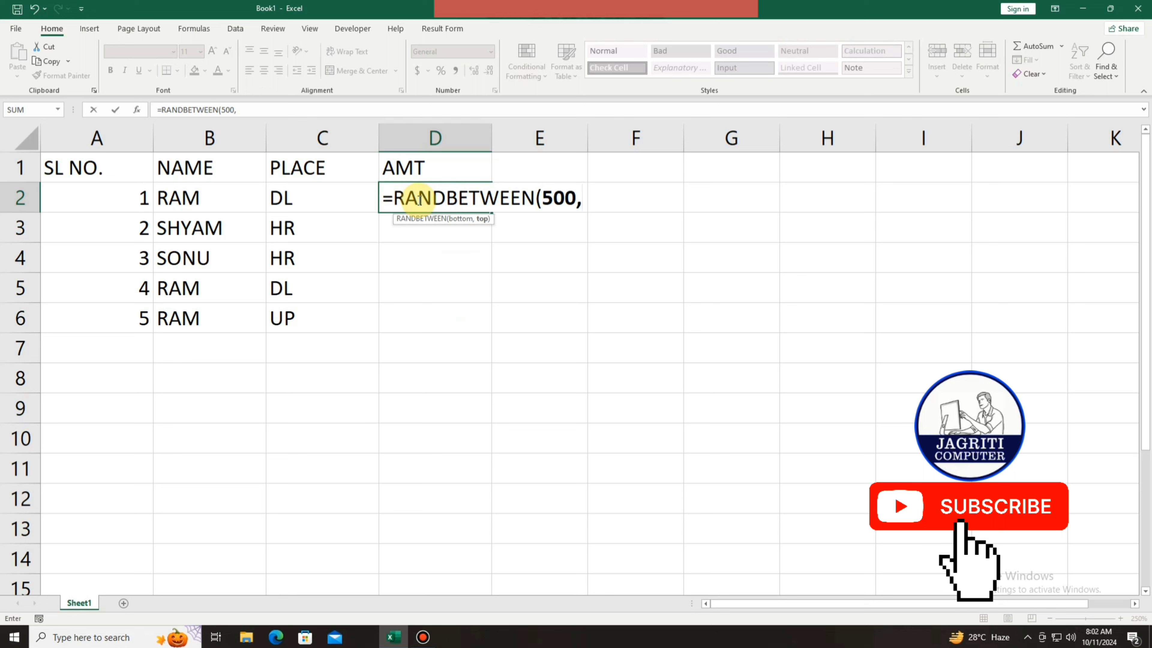
{"action": "type", "text": "1000)"}
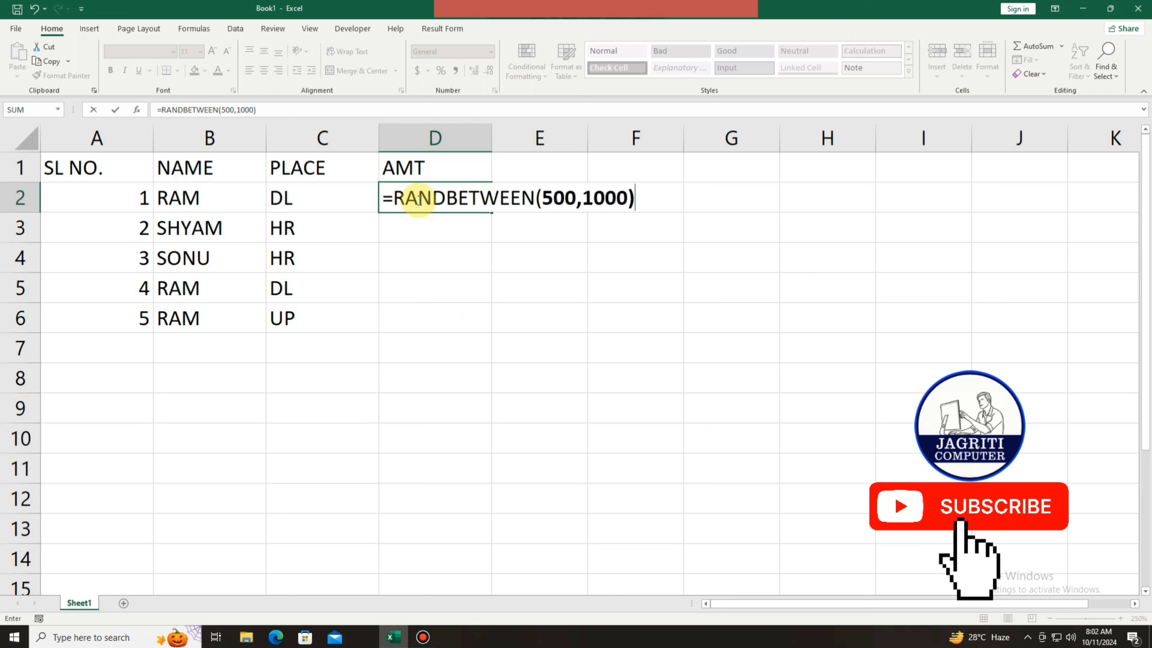
{"action": "key", "text": "Return"}
{"action": "left_click", "coordinate": [418, 200]}
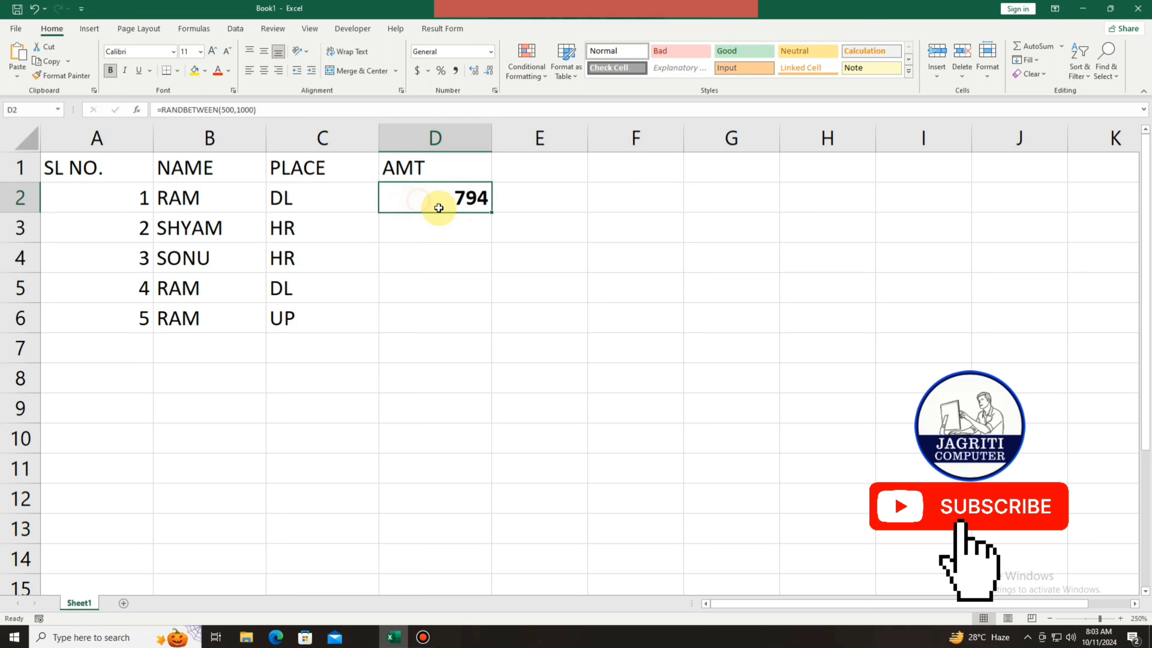
{"action": "left_click_drag", "start_coordinate": [490, 211], "coordinate": [479, 332]}
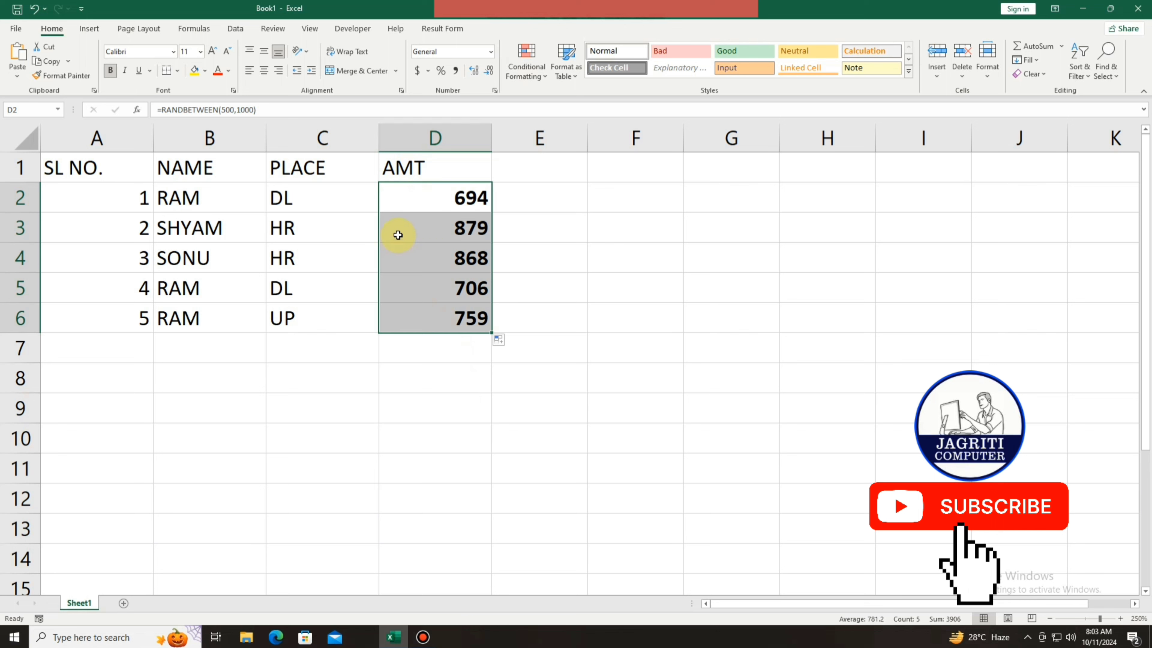
- Enter U in F3 to test whether the random amounts recalculate, and clear the cell
{"action": "left_click", "coordinate": [626, 238]}
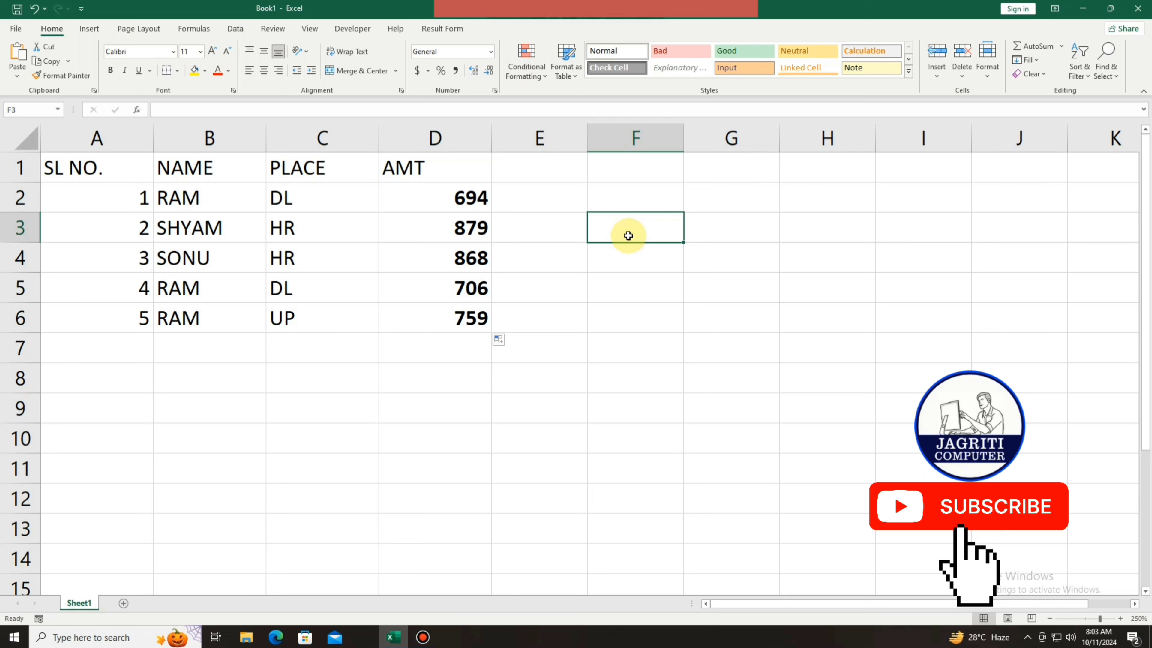
{"action": "type", "text": "U"}
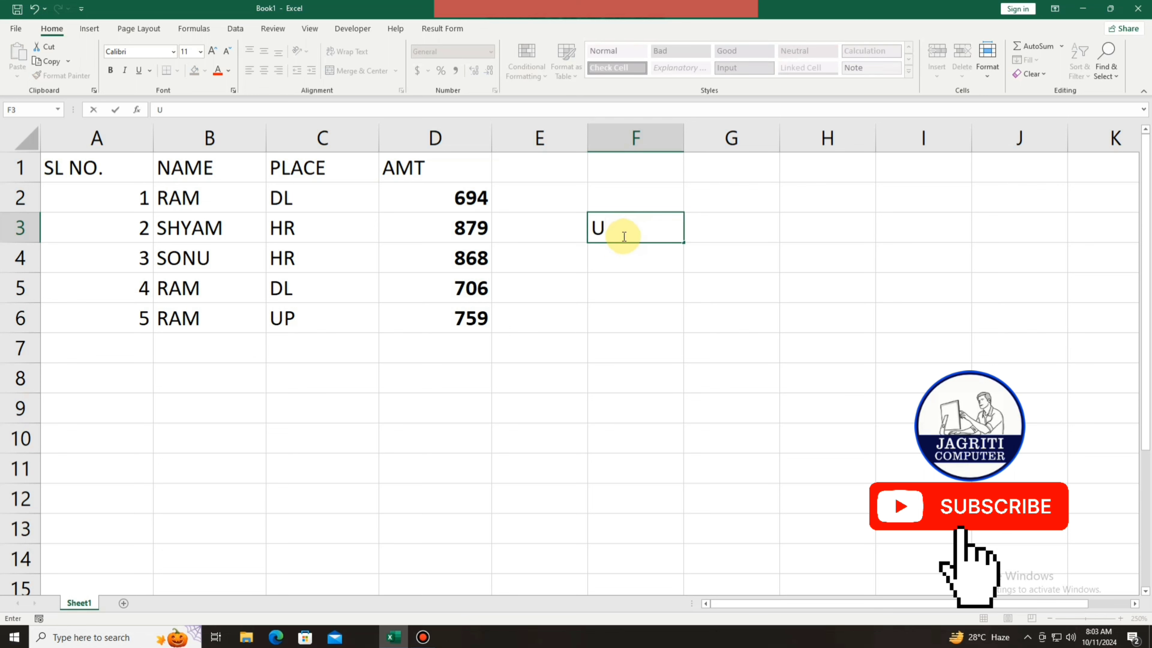
{"action": "key", "text": "Return"}
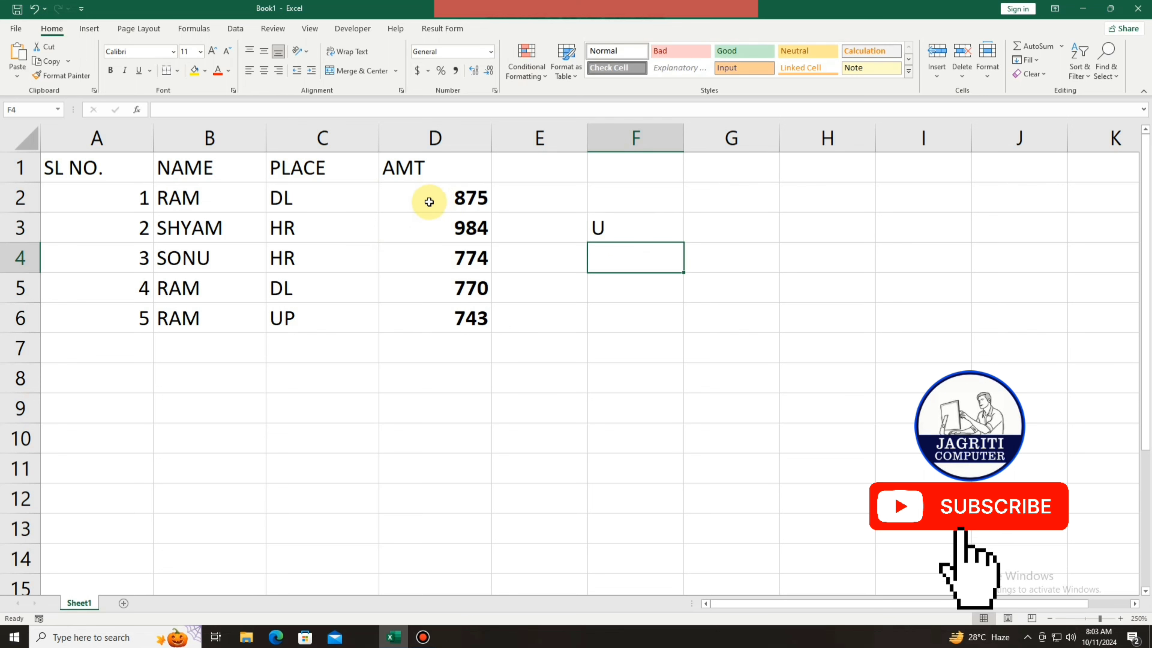
{"action": "left_click", "coordinate": [622, 223]}
{"action": "key", "text": "Delete"}
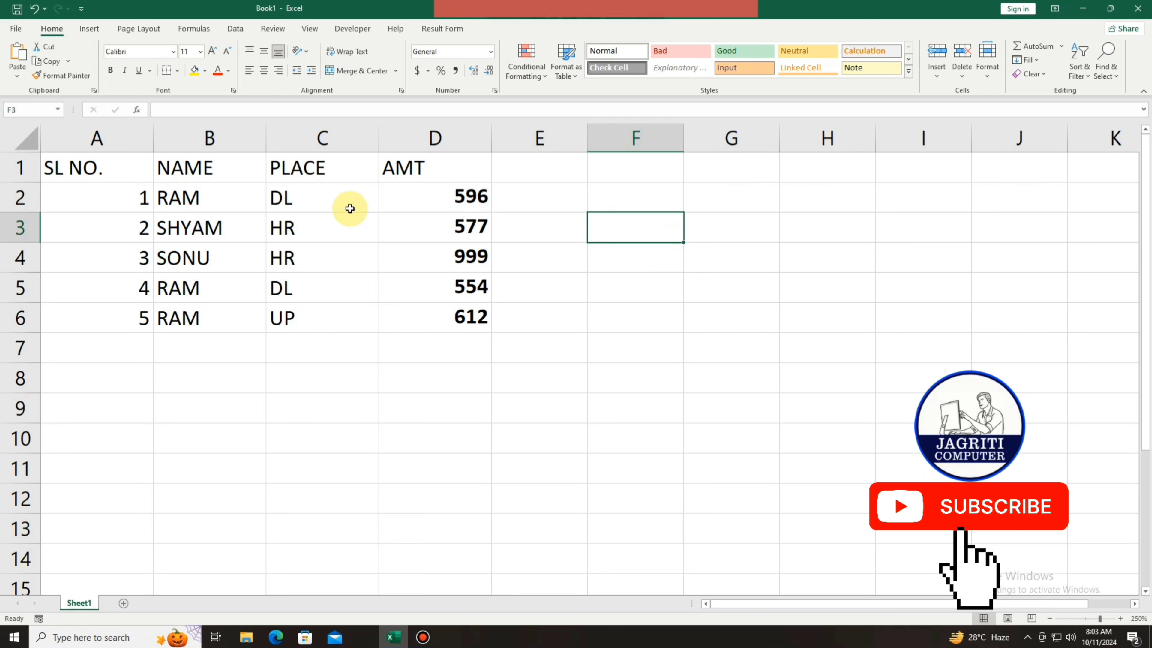
- Copy the amounts in D2:D6 and paste them in place as values only, replacing the RANDBETWEEN formulas
{"action": "left_click", "coordinate": [450, 200]}
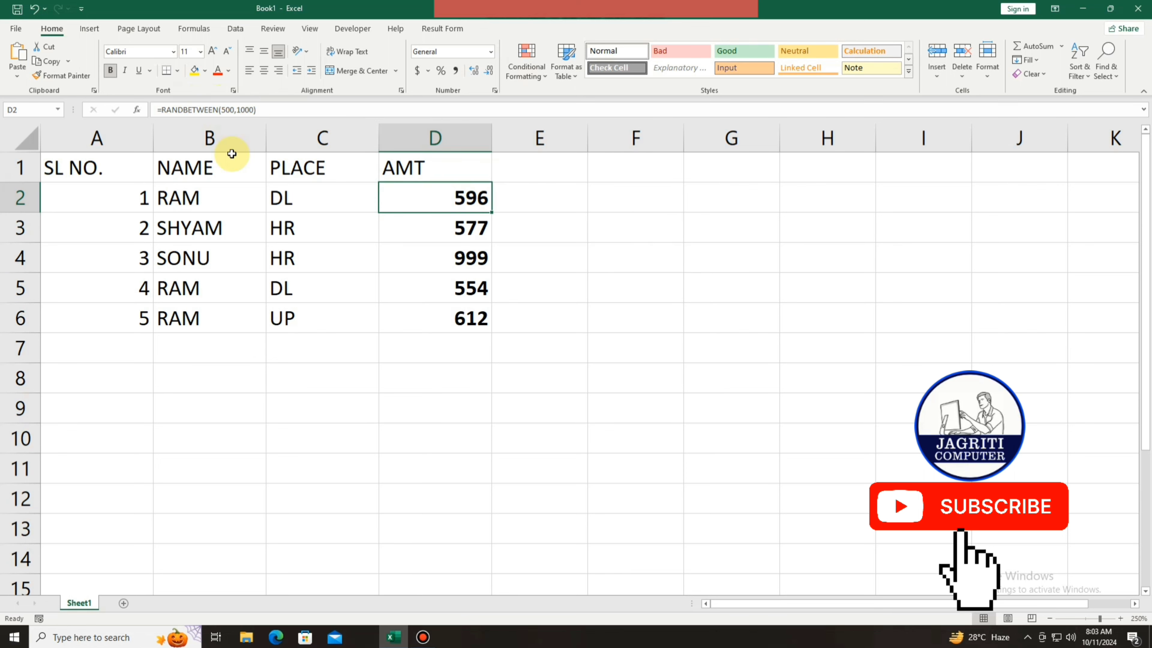
{"action": "left_click_drag", "start_coordinate": [412, 197], "coordinate": [432, 315]}
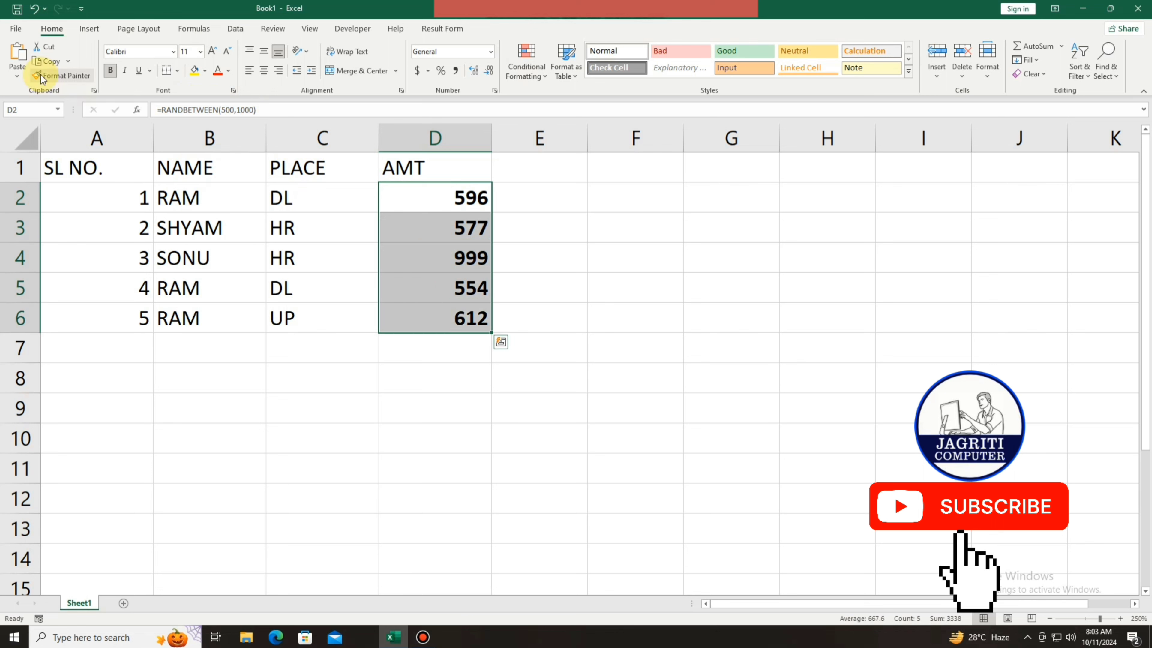
{"action": "left_click", "coordinate": [49, 63]}
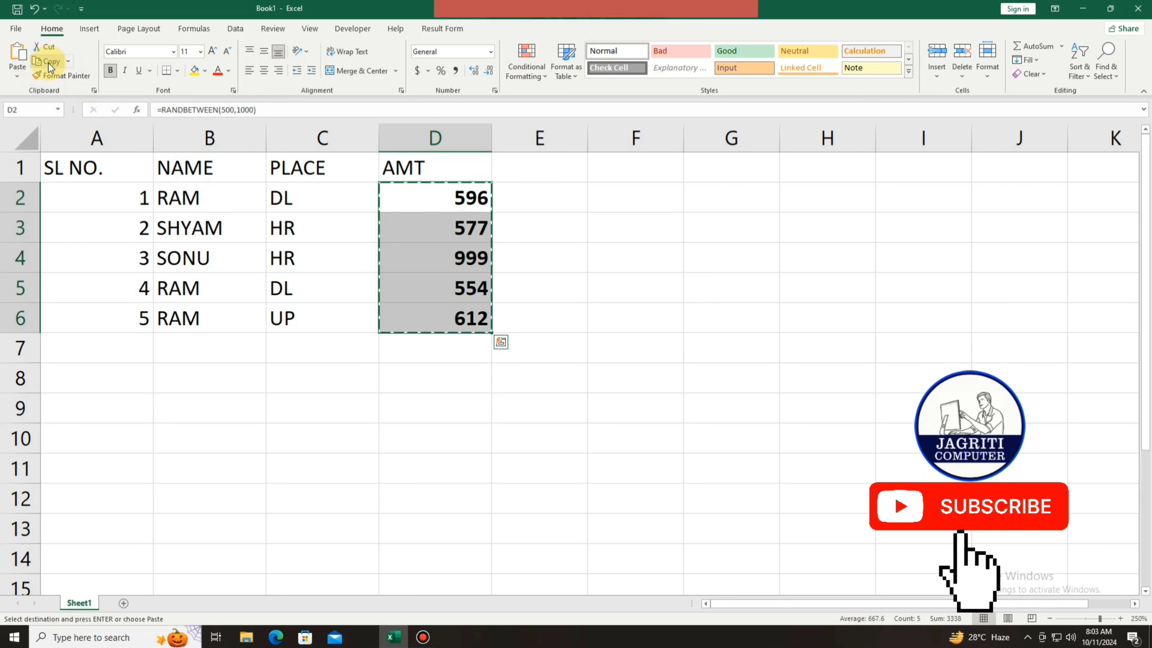
{"action": "left_click", "coordinate": [19, 76]}
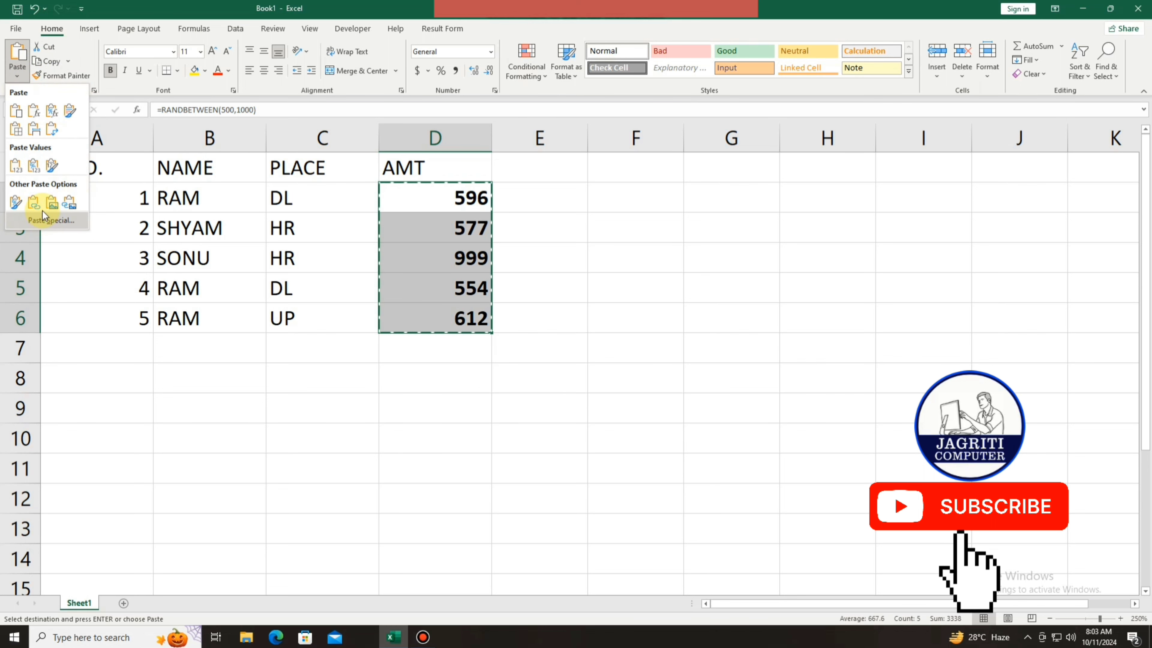
{"action": "left_click", "coordinate": [16, 168]}
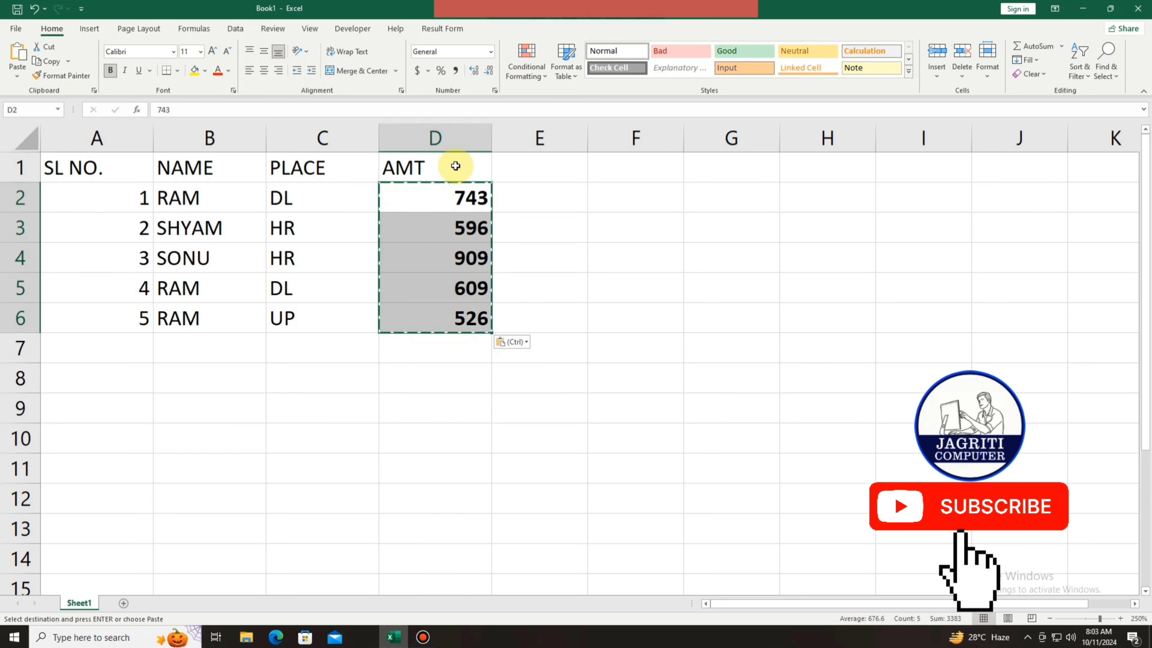
- Enter 45 in E3 and 20 in E4 to test that the amounts stay fixed, and clear both cells
{"action": "double_click", "coordinate": [573, 196]}
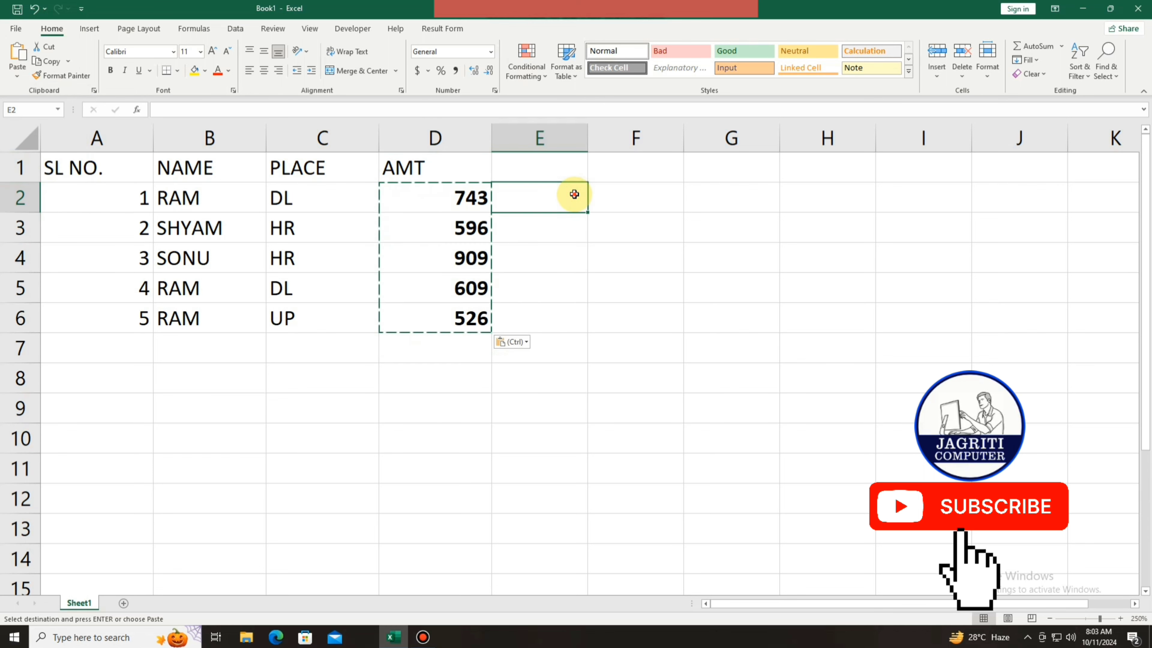
{"action": "double_click", "coordinate": [572, 232]}
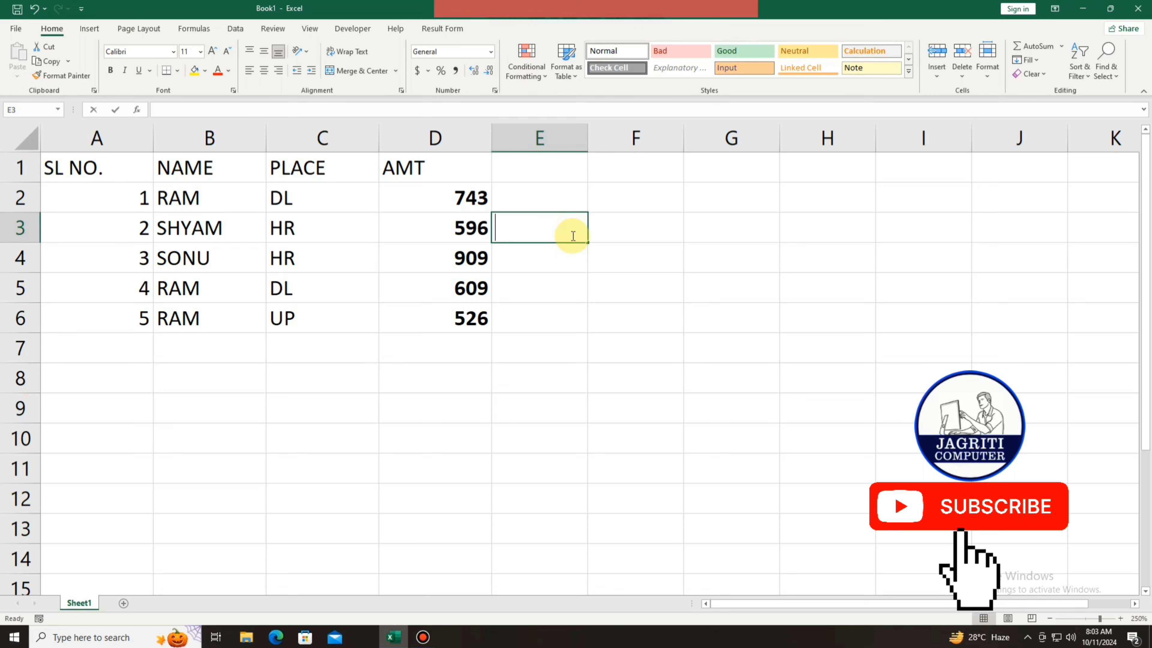
{"action": "type", "text": "45"}
{"action": "key", "text": "Return"}
{"action": "type", "text": "20"}
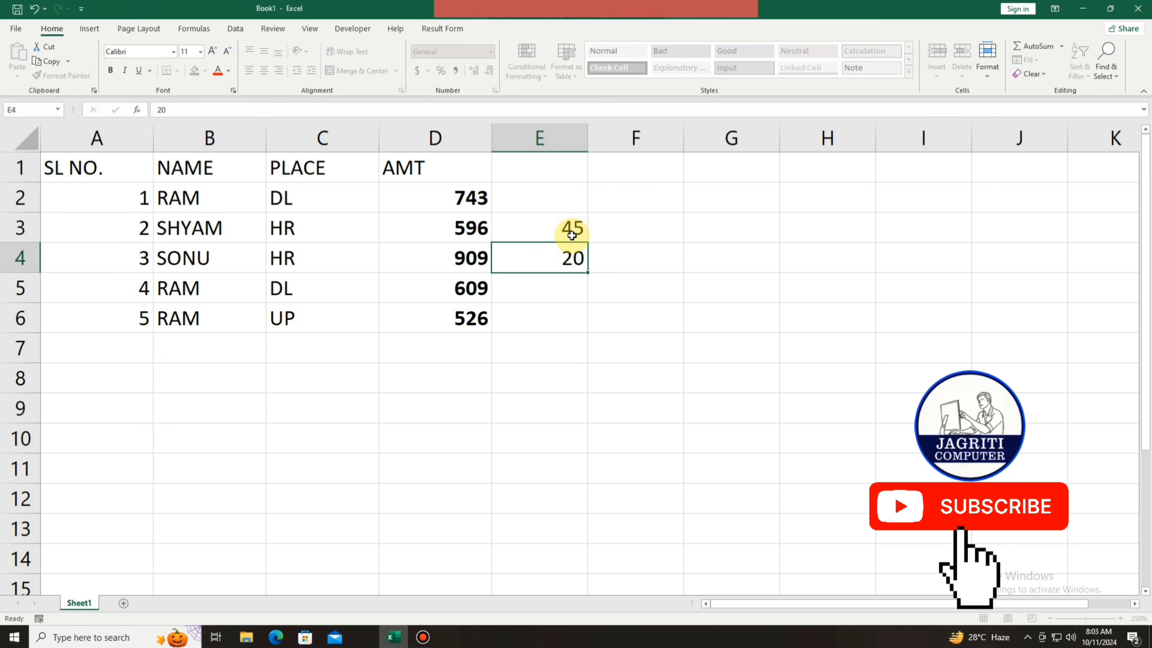
{"action": "key", "text": "Return"}
{"action": "left_click_drag", "start_coordinate": [571, 235], "coordinate": [573, 261]}
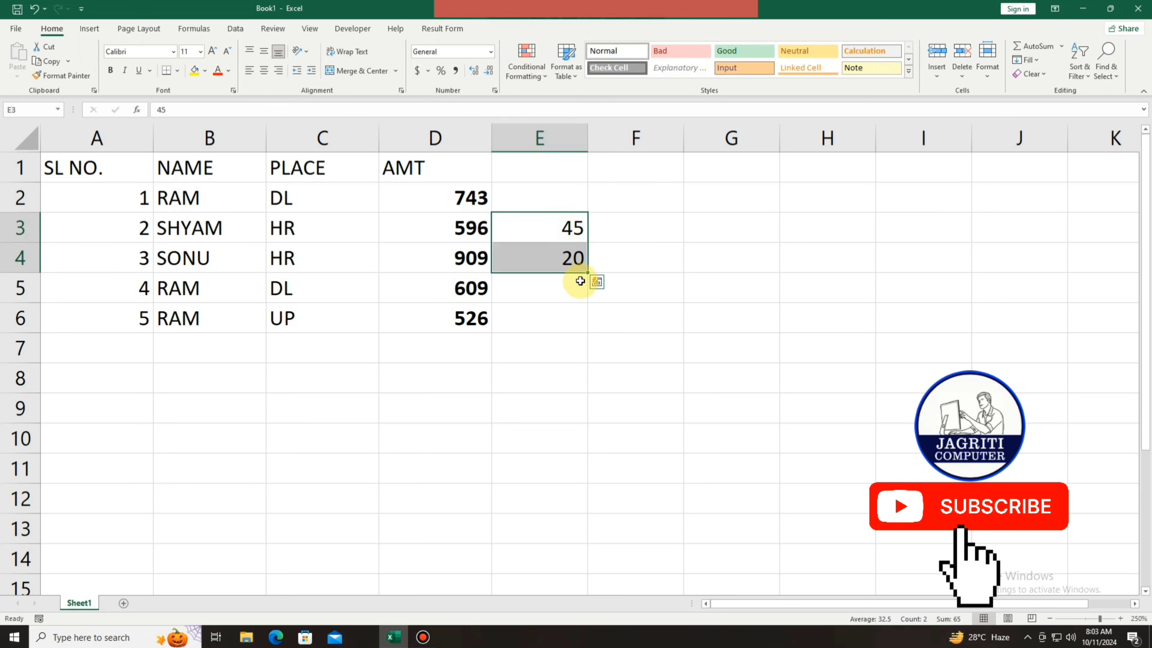
{"action": "key", "text": "Delete"}
{"action": "left_click", "coordinate": [430, 194]}
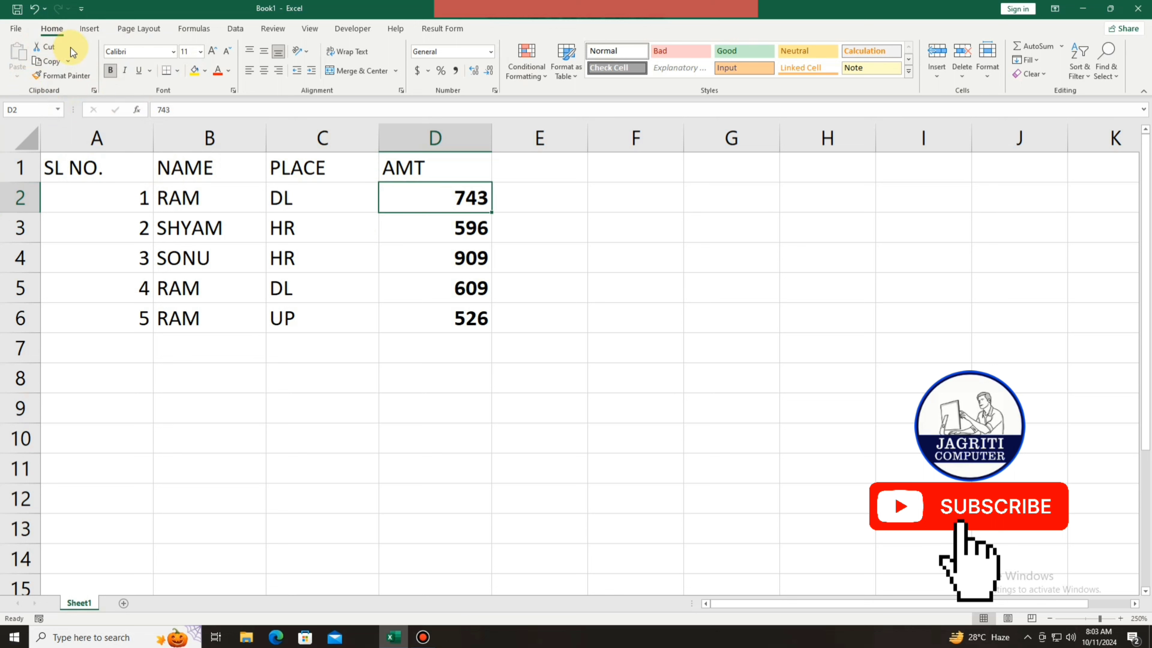
- Center the contents of the table in A1:D6 and apply All Borders to the range
{"action": "left_click", "coordinate": [68, 62]}
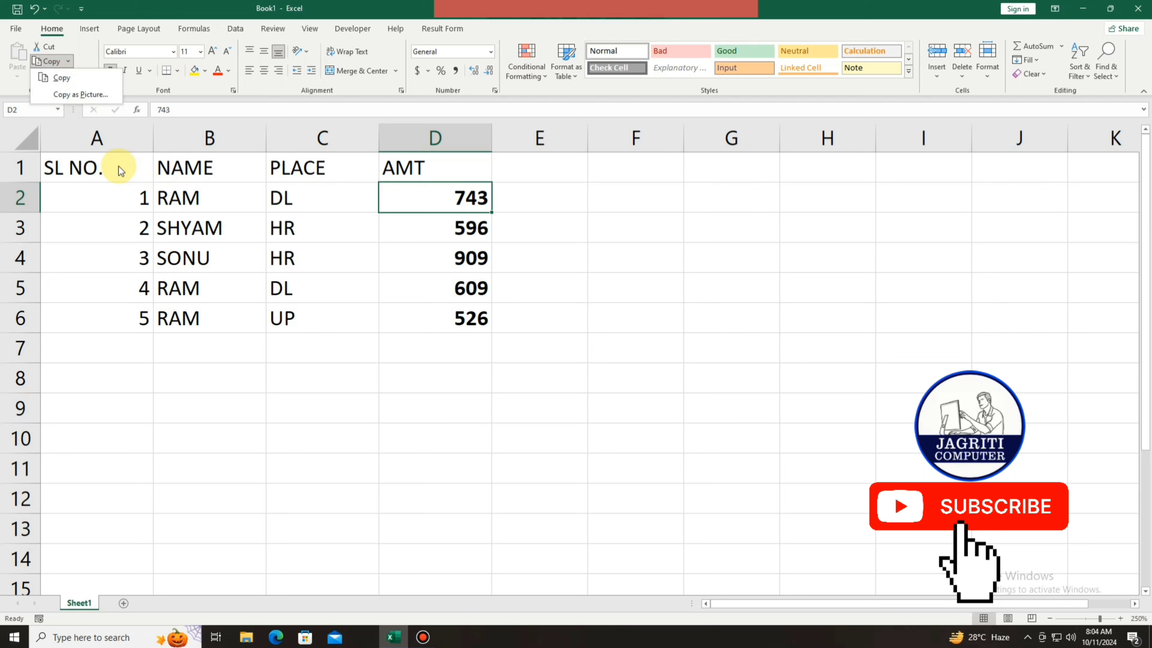
{"action": "left_click", "coordinate": [134, 164]}
{"action": "left_click_drag", "start_coordinate": [284, 197], "coordinate": [437, 322]}
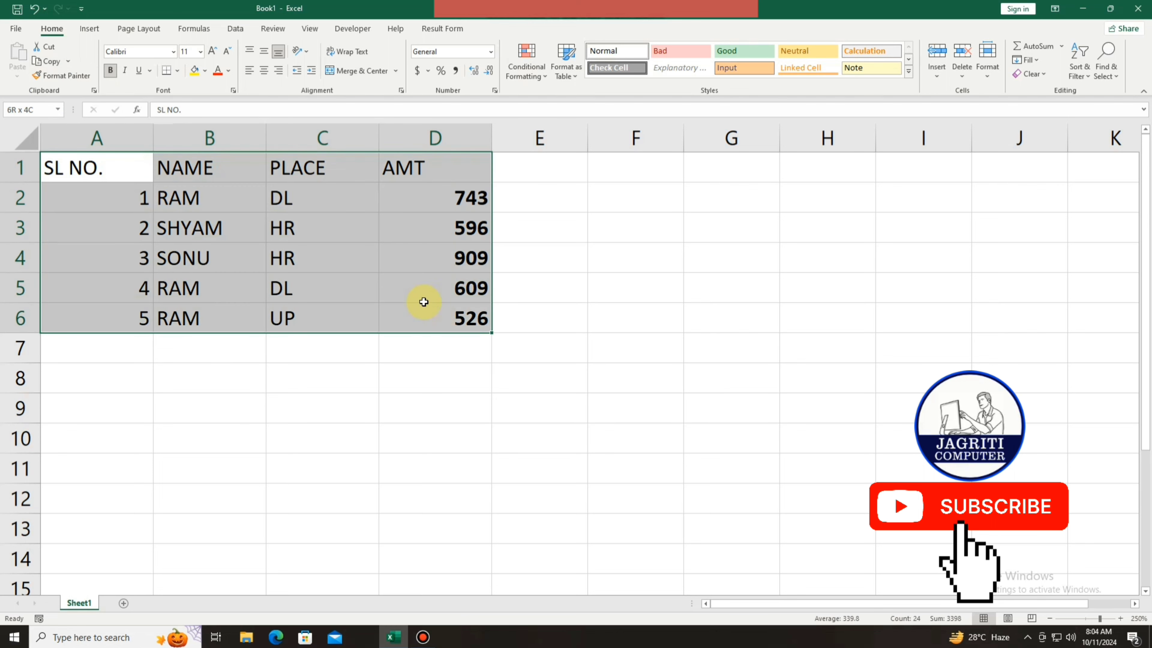
{"action": "left_click", "coordinate": [264, 70]}
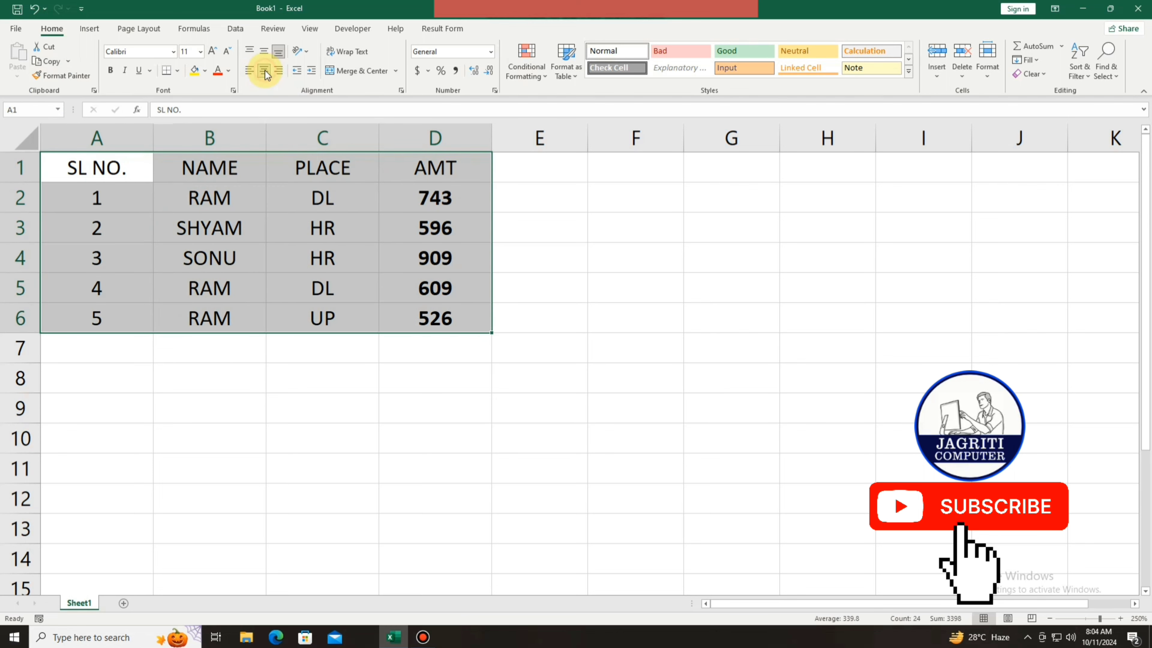
{"action": "left_click", "coordinate": [178, 71]}
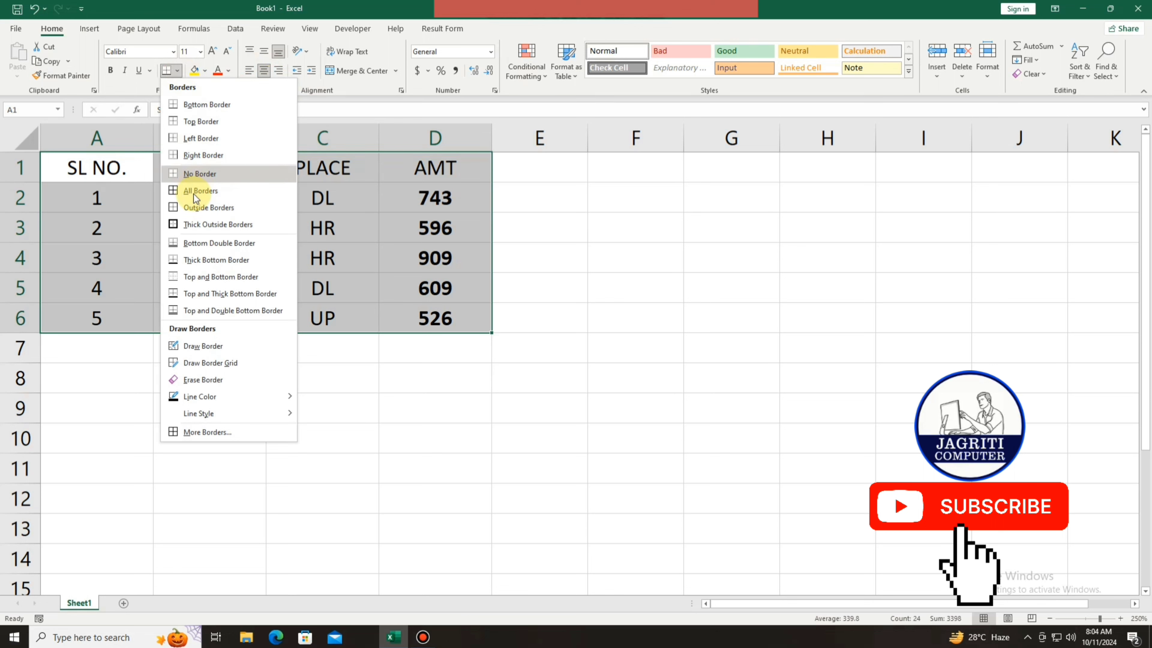
{"action": "left_click", "coordinate": [185, 196]}
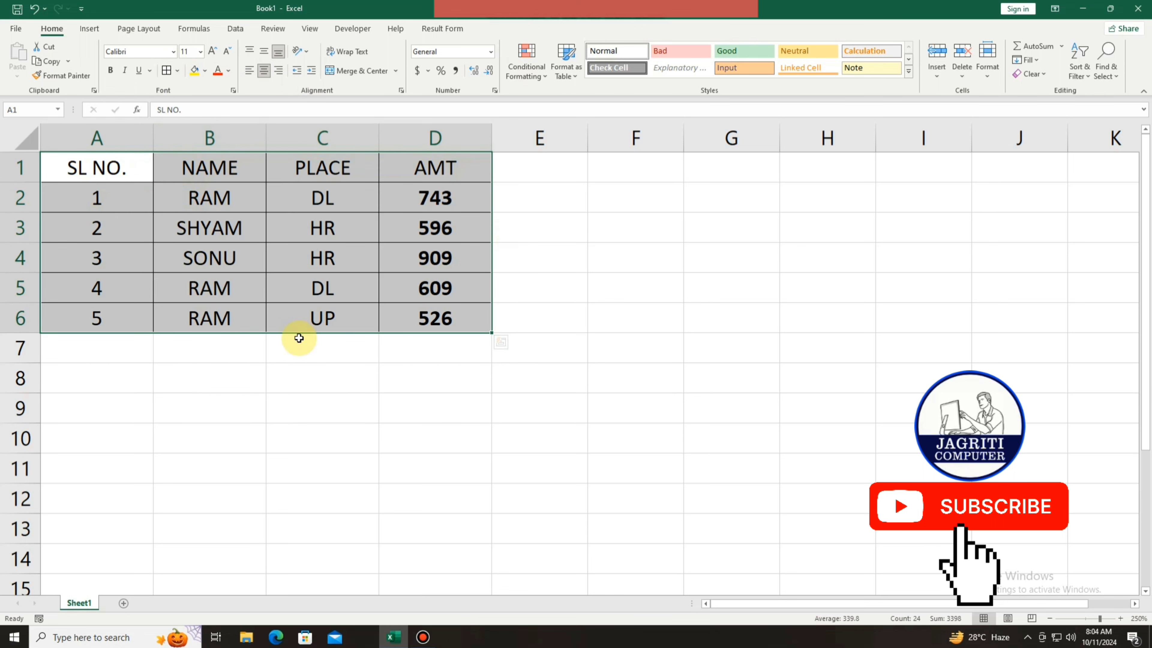
- Copy the bordered table in A1:D6 and paste a duplicate of it starting at F1
{"action": "left_click", "coordinate": [52, 63]}
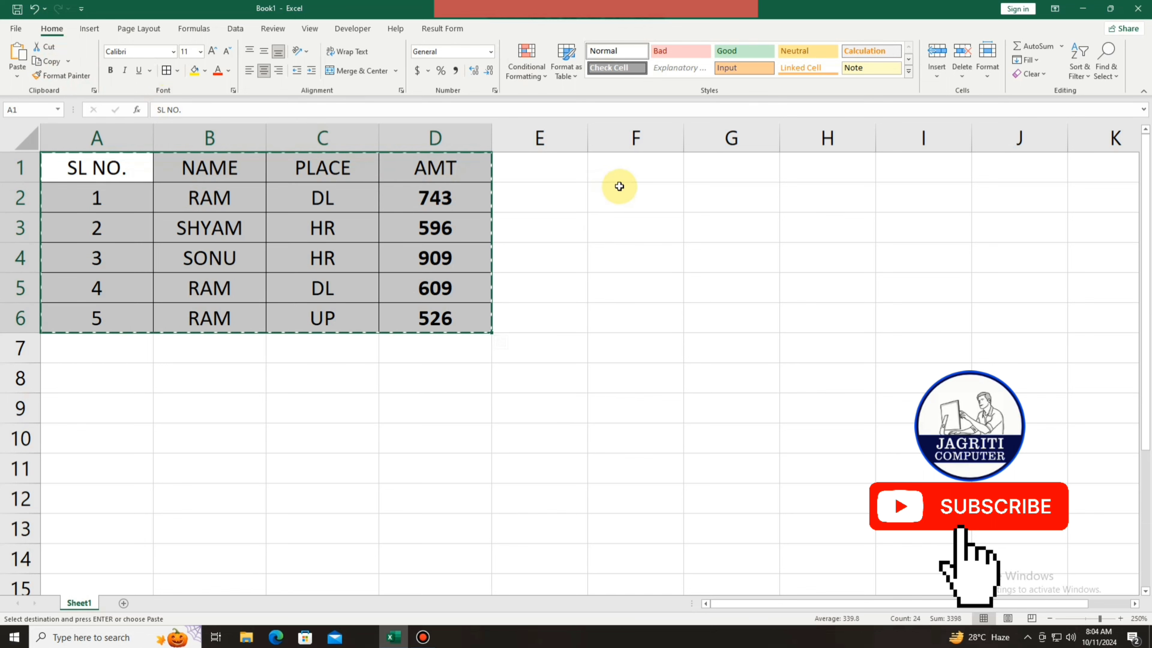
{"action": "left_click", "coordinate": [627, 168]}
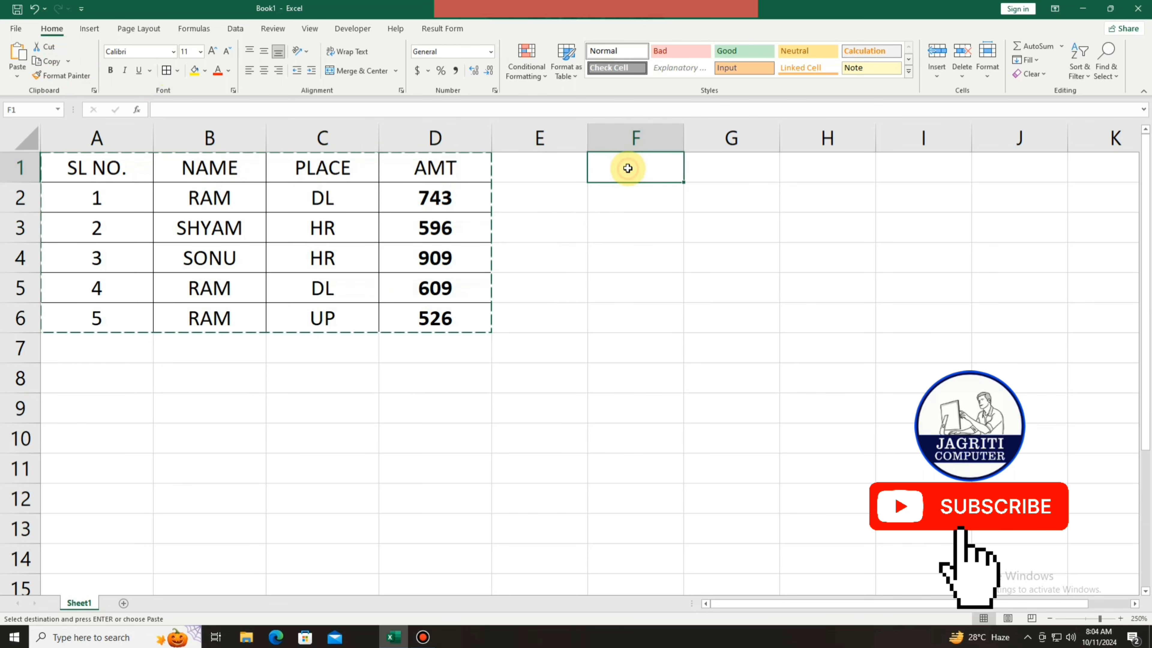
{"action": "left_click", "coordinate": [20, 52]}
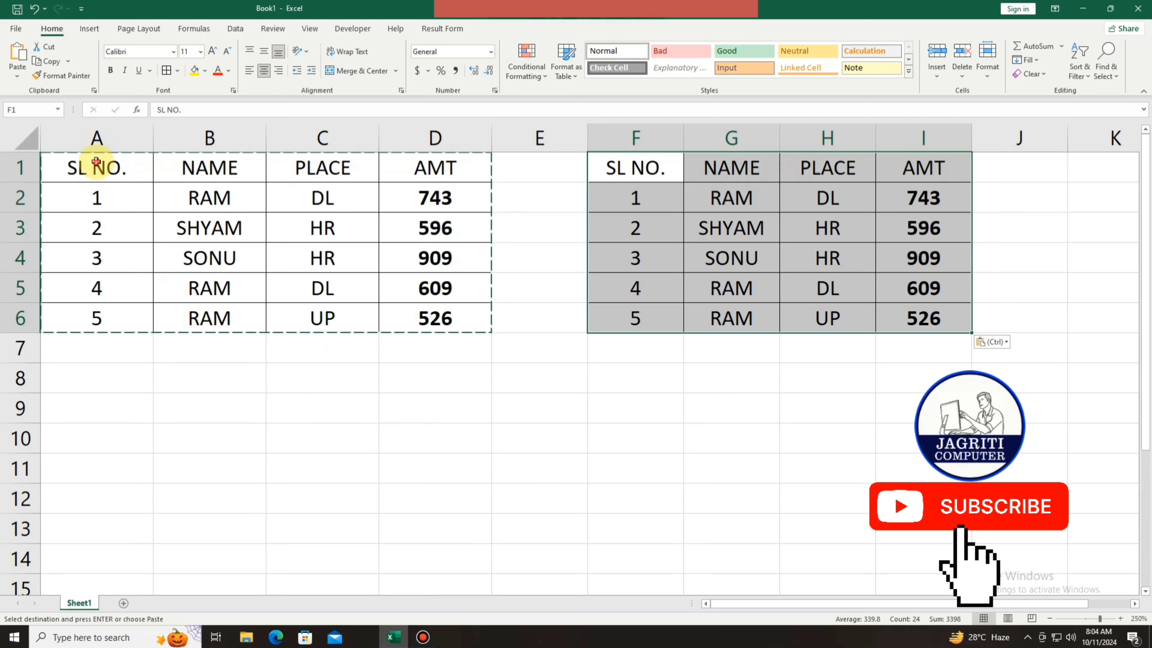
- Copy A1:D6 as a picture as shown on screen, paste it at A8, and move it to the right, below the two tables
{"action": "left_click_drag", "start_coordinate": [93, 163], "coordinate": [449, 324]}
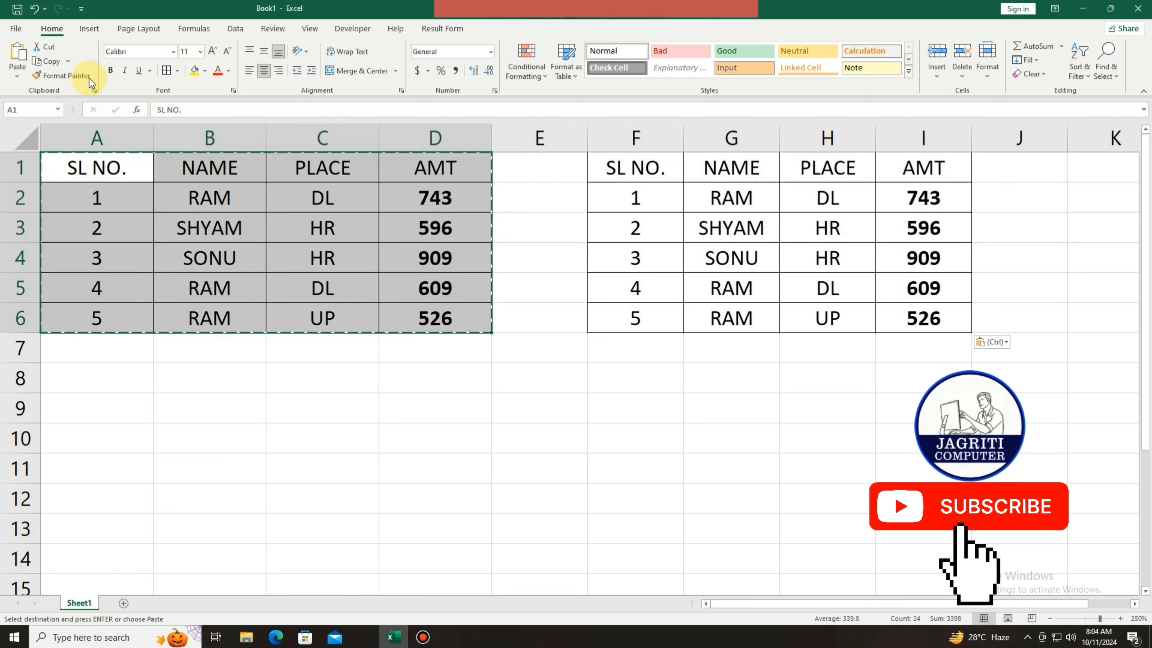
{"action": "left_click", "coordinate": [69, 61]}
{"action": "left_click", "coordinate": [80, 95]}
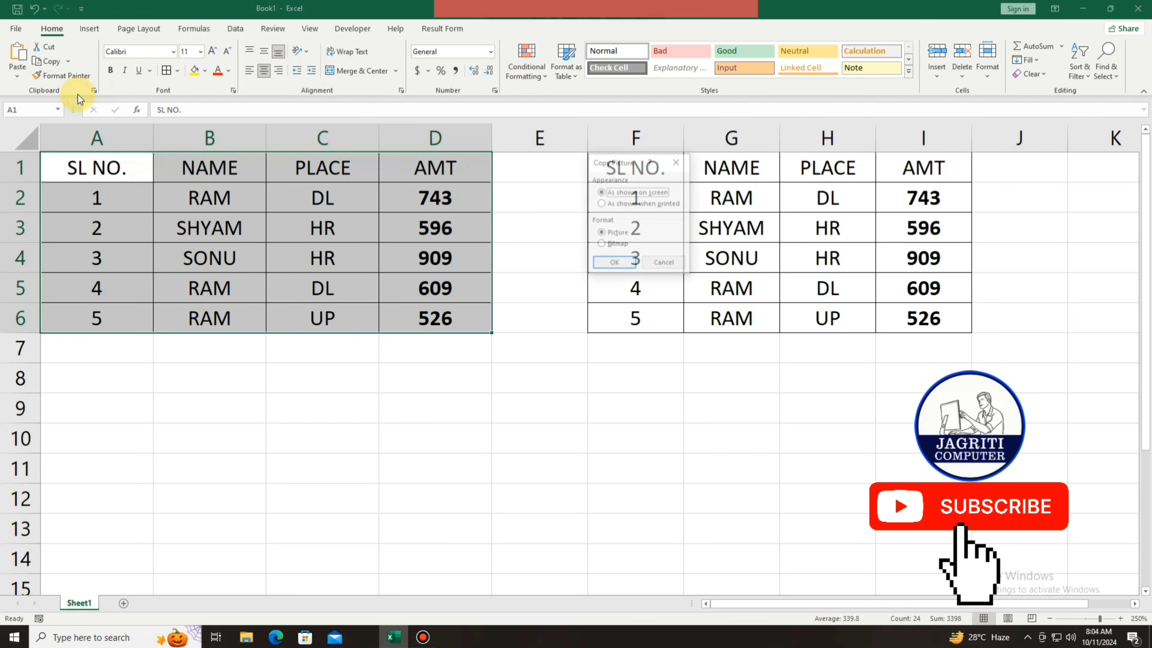
{"action": "left_click", "coordinate": [614, 265]}
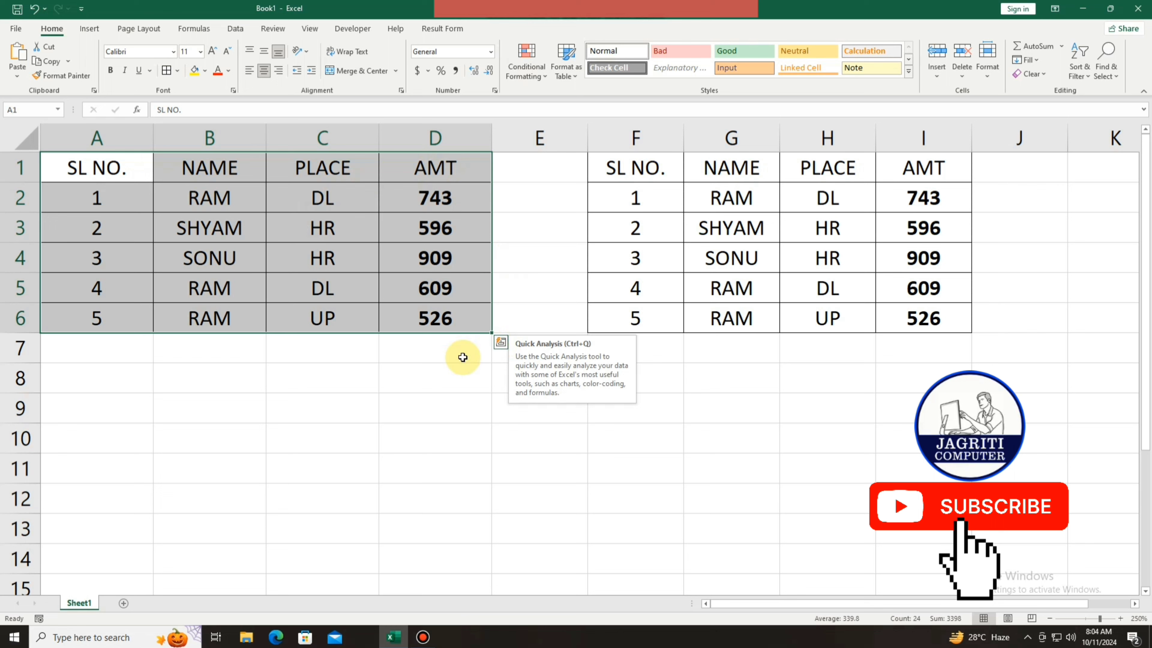
{"action": "left_click", "coordinate": [80, 376]}
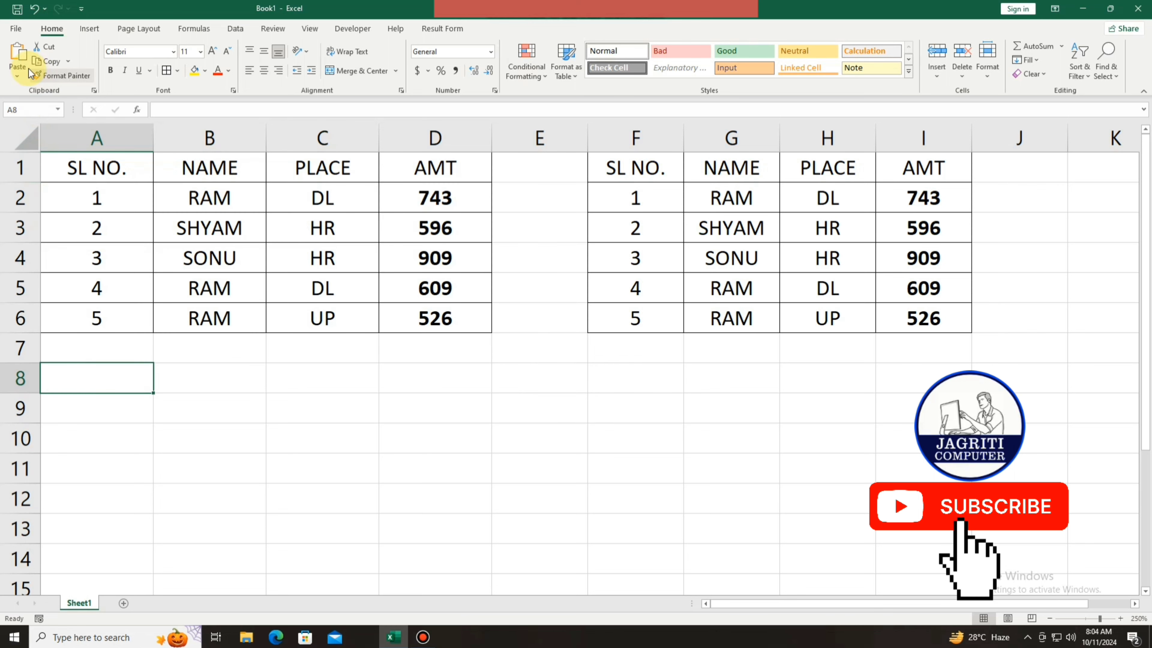
{"action": "left_click", "coordinate": [17, 72]}
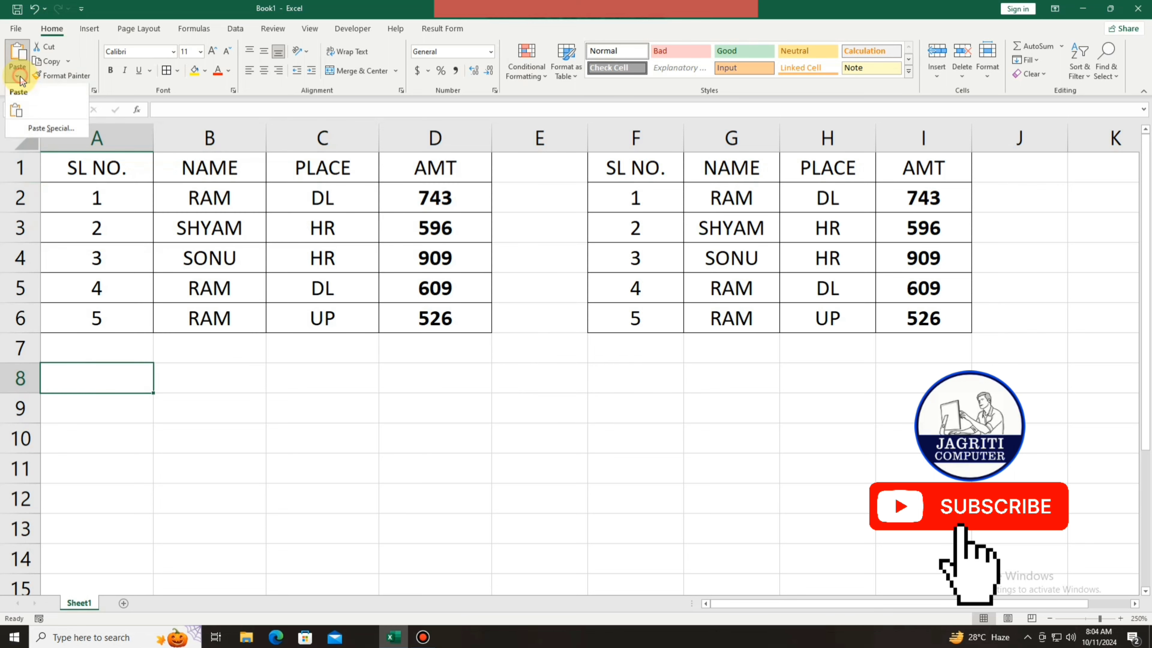
{"action": "left_click", "coordinate": [16, 111]}
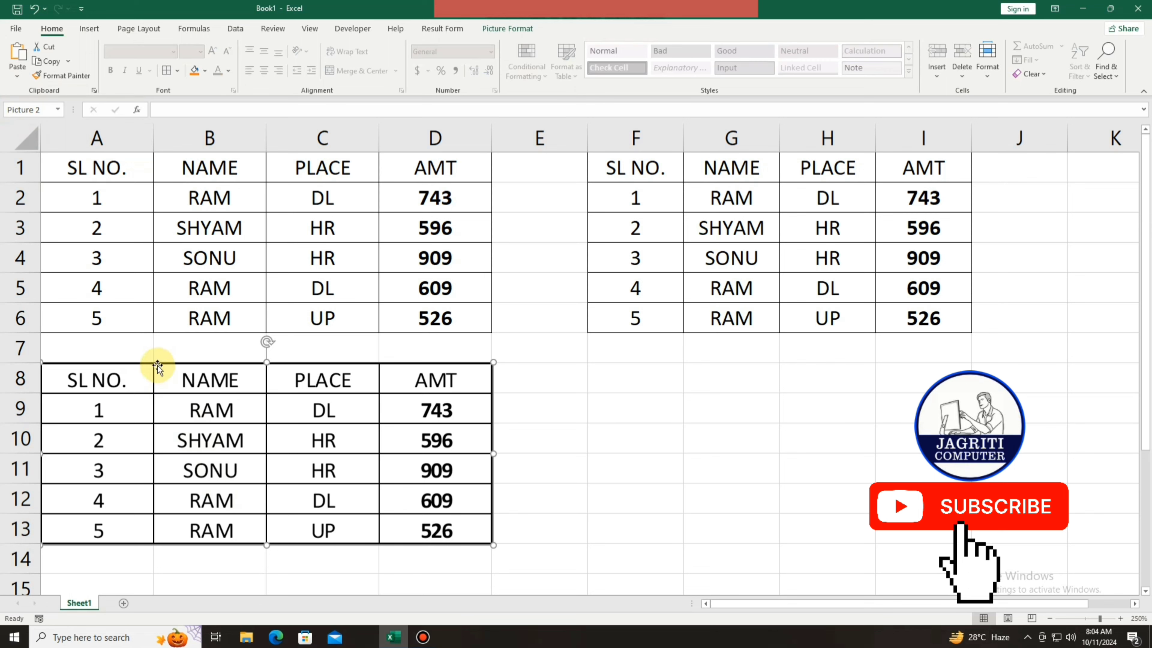
{"action": "left_click_drag", "start_coordinate": [157, 366], "coordinate": [567, 366]}
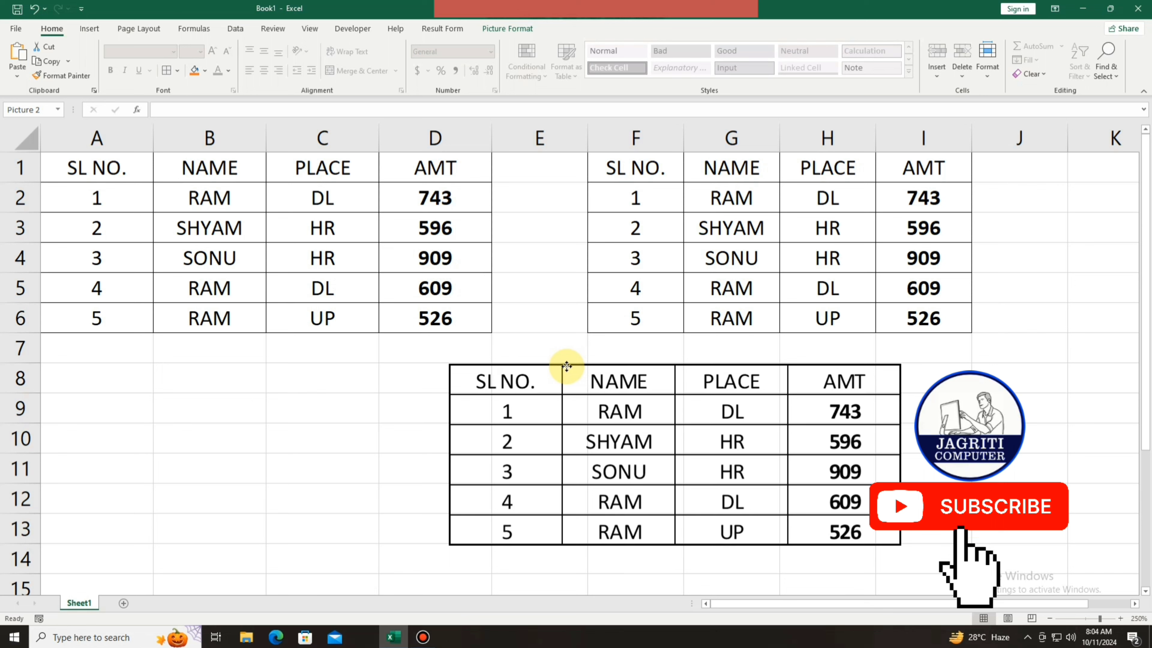
{"action": "left_click_drag", "start_coordinate": [567, 365], "coordinate": [566, 365]}
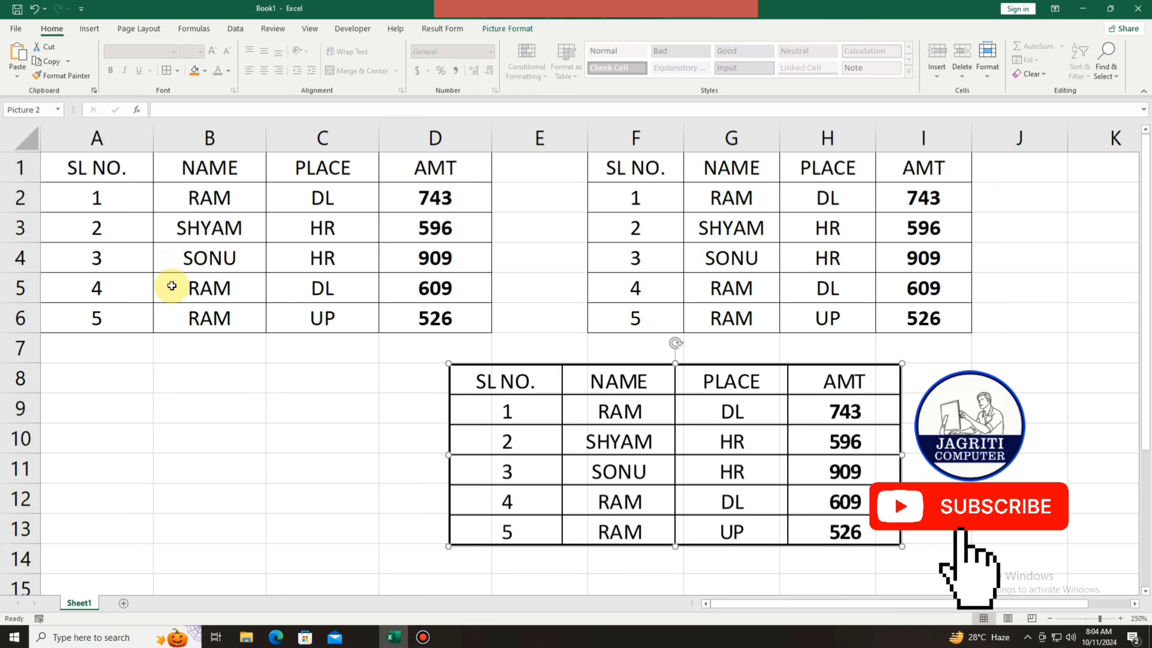
{"action": "left_click_drag", "start_coordinate": [100, 169], "coordinate": [394, 319]}
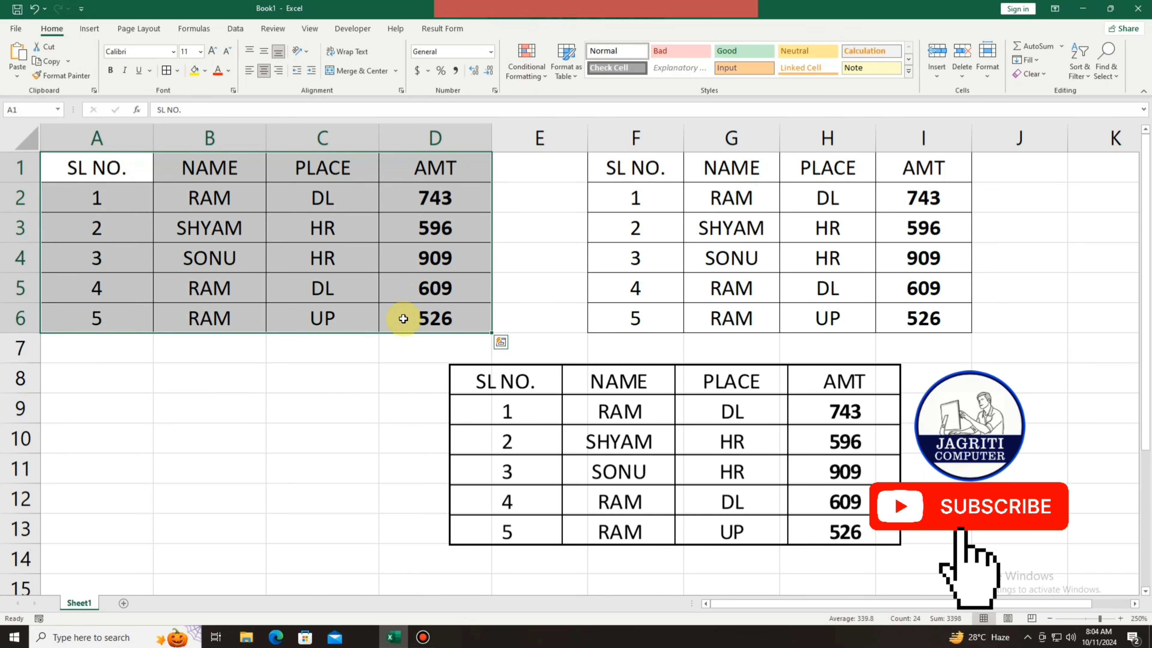
{"action": "left_click", "coordinate": [67, 61]}
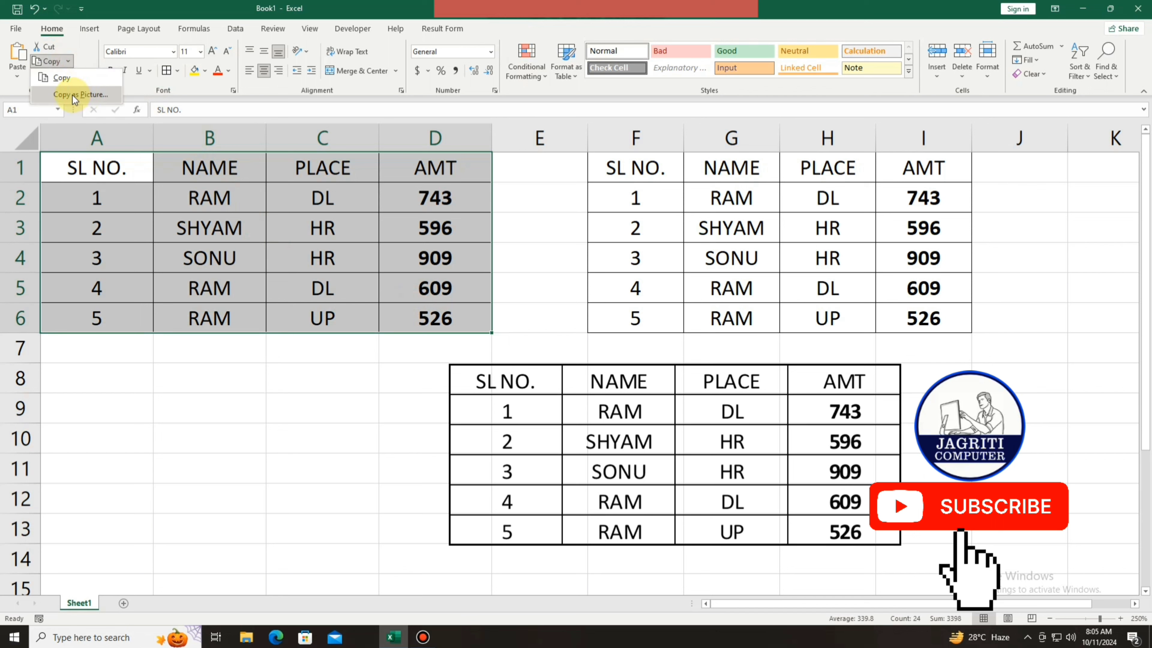
{"action": "left_click", "coordinate": [17, 75]}
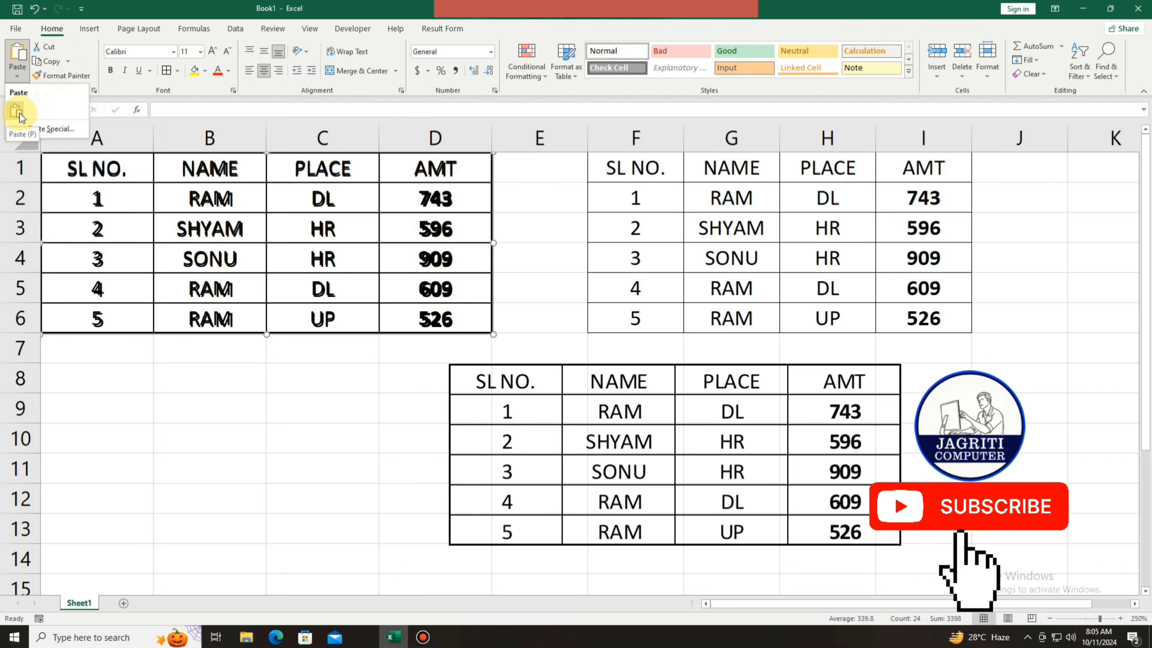
{"action": "left_click", "coordinate": [21, 117]}
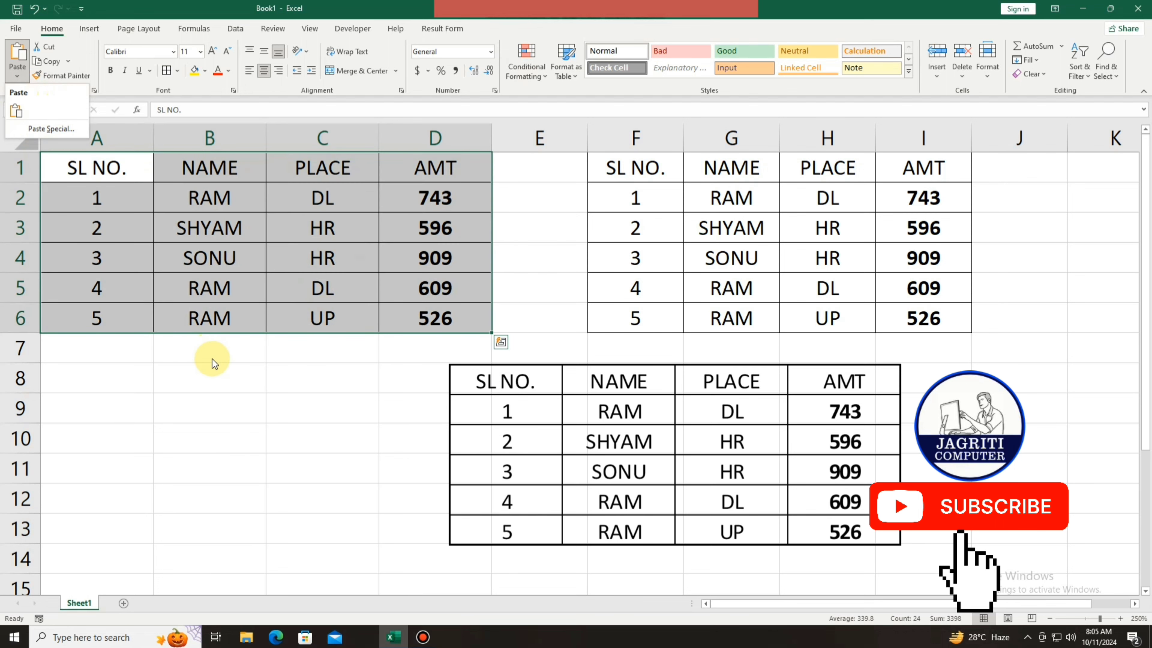
{"action": "left_click", "coordinate": [213, 359]}
{"action": "left_click", "coordinate": [241, 408]}
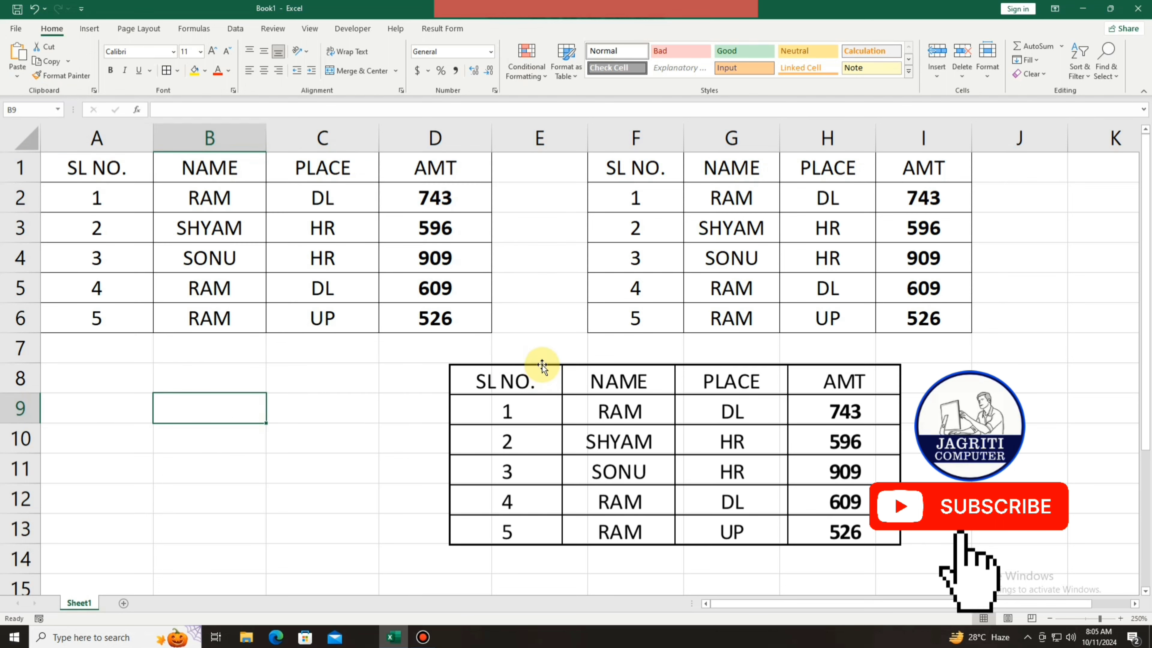
- Reposition and enlarge the pasted table picture, and delete it from the worksheet
{"action": "left_click_drag", "start_coordinate": [542, 365], "coordinate": [376, 376]}
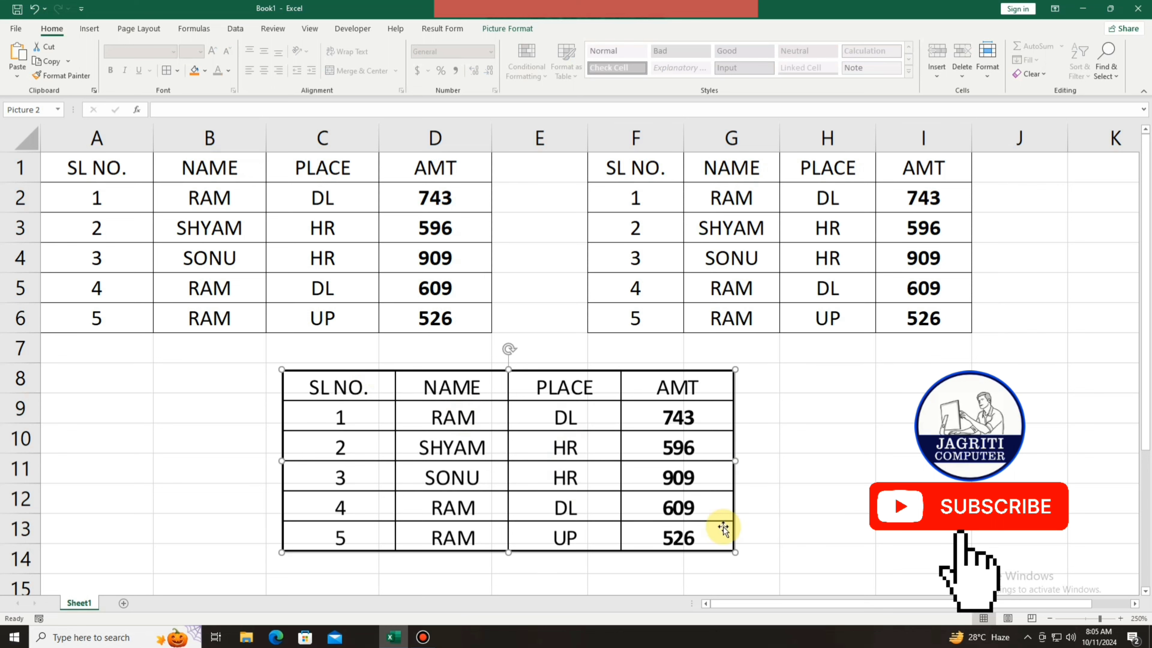
{"action": "left_click_drag", "start_coordinate": [735, 552], "coordinate": [828, 589]}
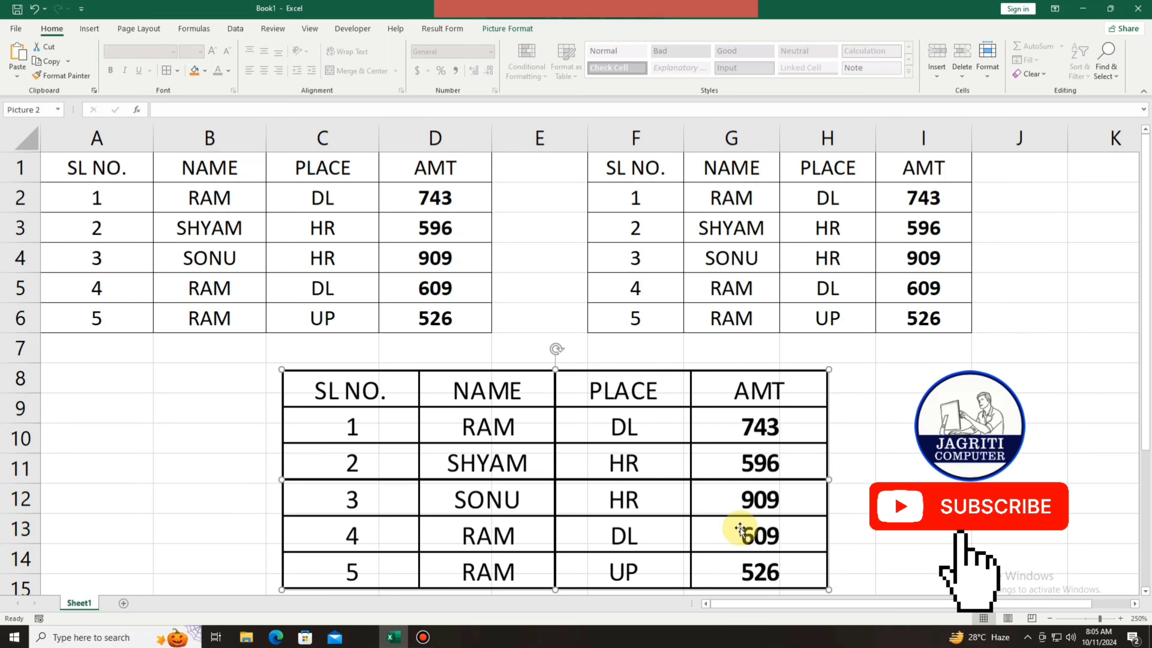
{"action": "left_click_drag", "start_coordinate": [609, 451], "coordinate": [834, 402]}
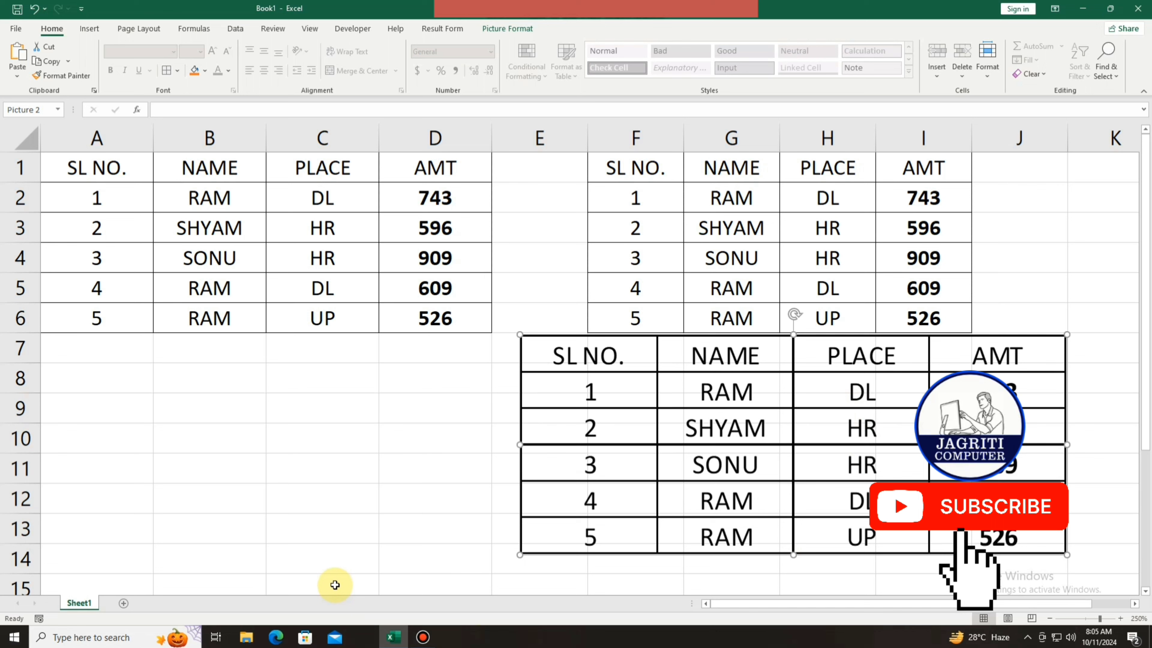
{"action": "key", "text": "Delete"}
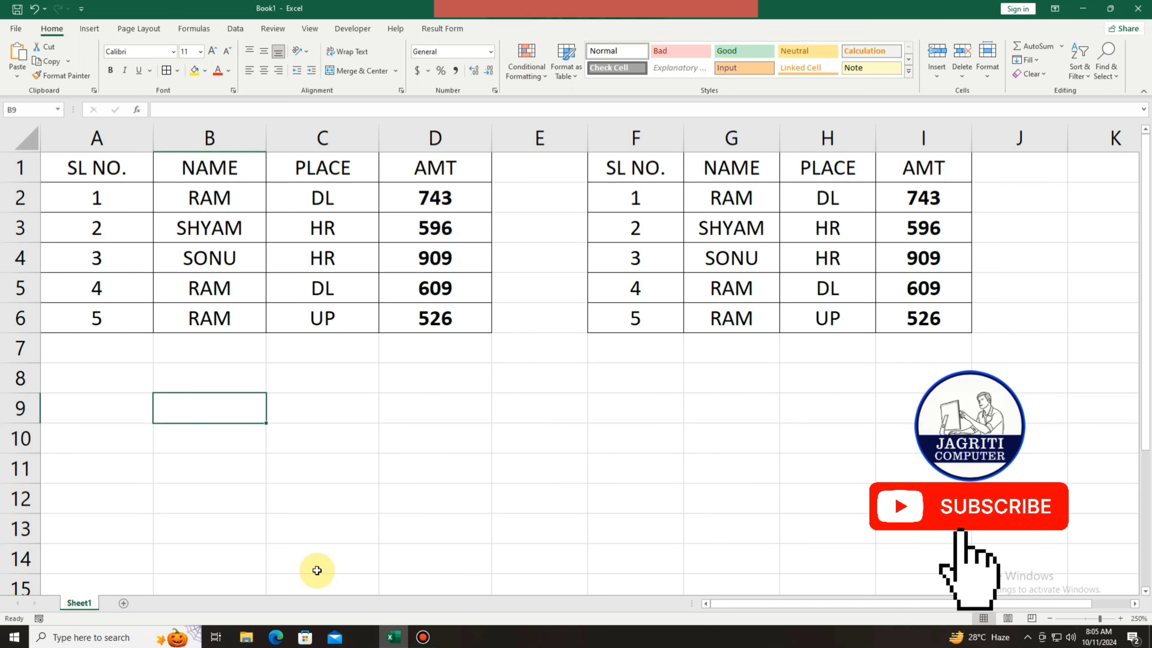
- Copy the table in A1:D6 and paste it at A9 with Paste Special, using All and Transpose
{"action": "left_click", "coordinate": [18, 76]}
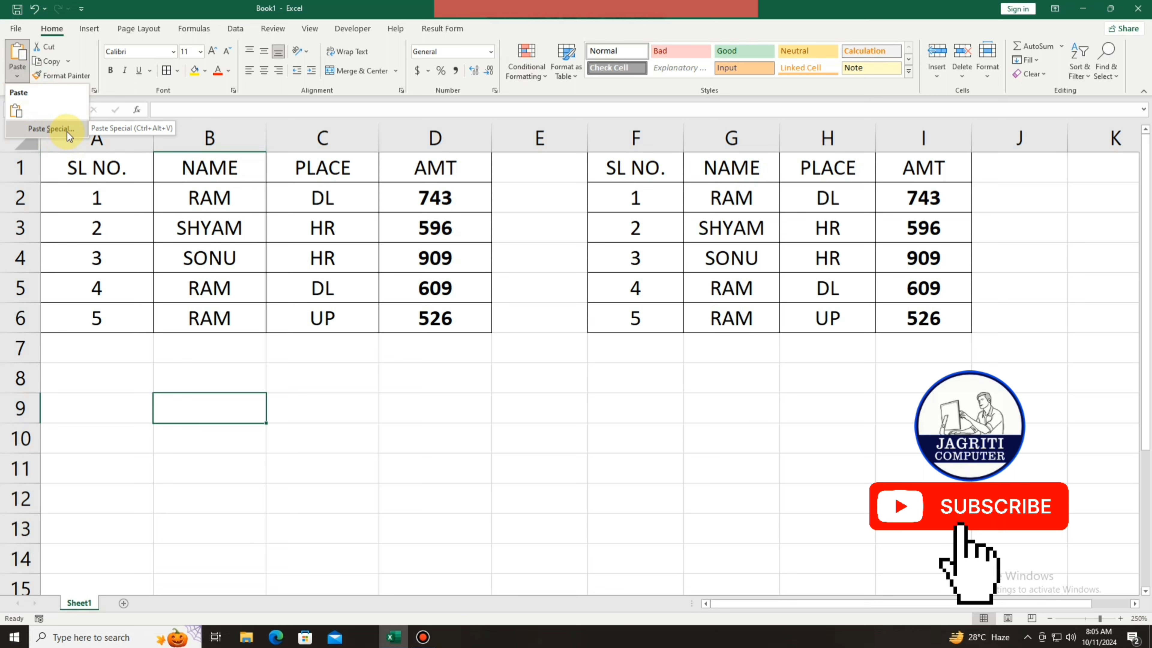
{"action": "left_click", "coordinate": [293, 371]}
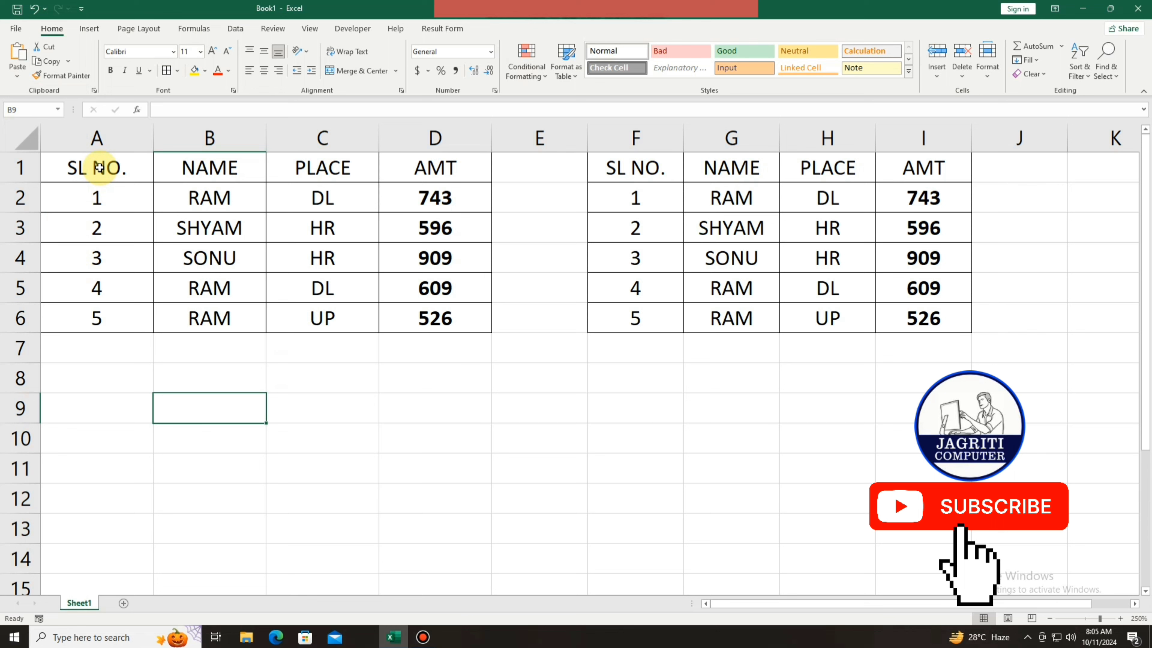
{"action": "left_click_drag", "start_coordinate": [100, 167], "coordinate": [435, 317]}
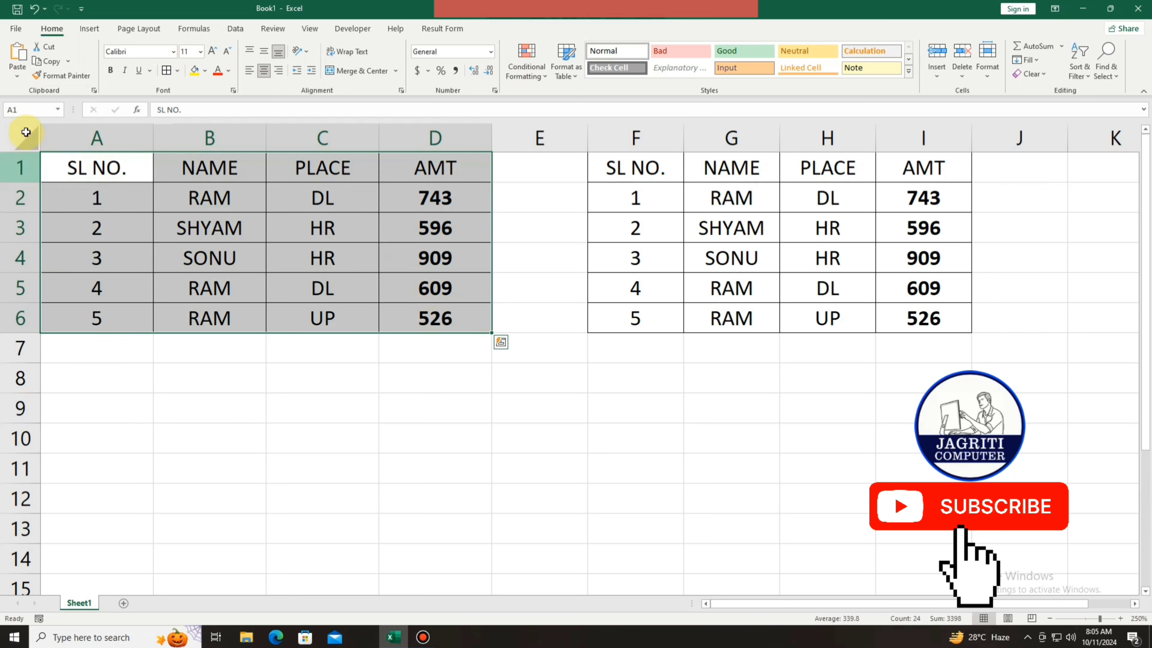
{"action": "left_click", "coordinate": [48, 61]}
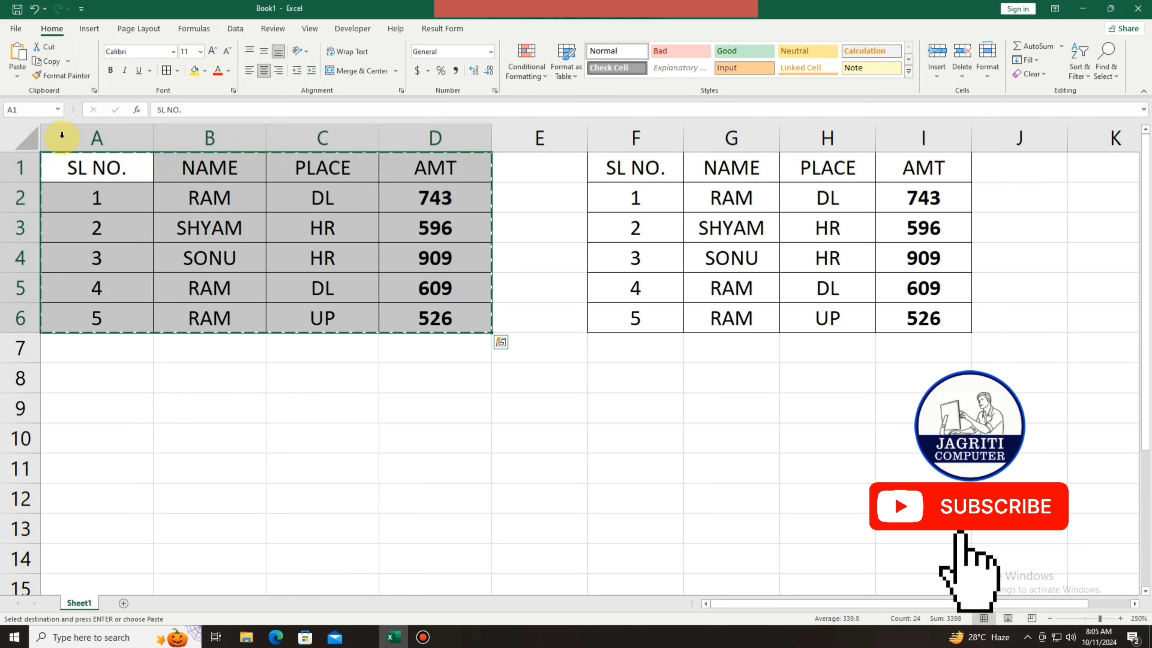
{"action": "left_click", "coordinate": [133, 406]}
{"action": "left_click", "coordinate": [17, 75]}
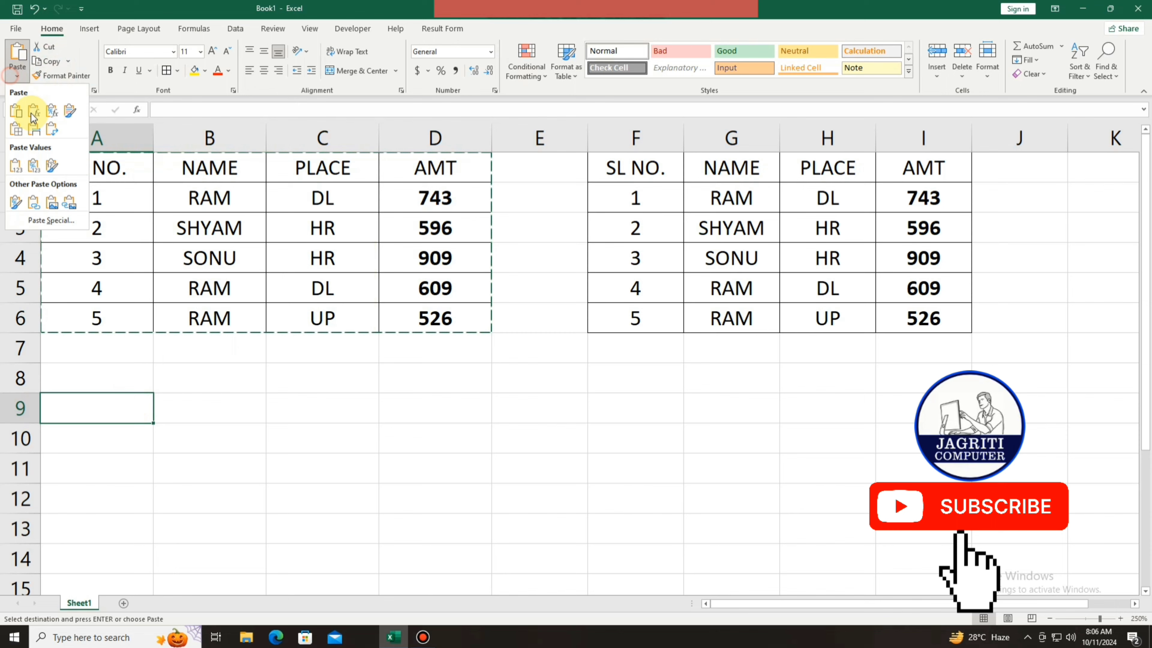
{"action": "left_click", "coordinate": [42, 221]}
{"action": "left_click_drag", "start_coordinate": [589, 121], "coordinate": [614, 309]}
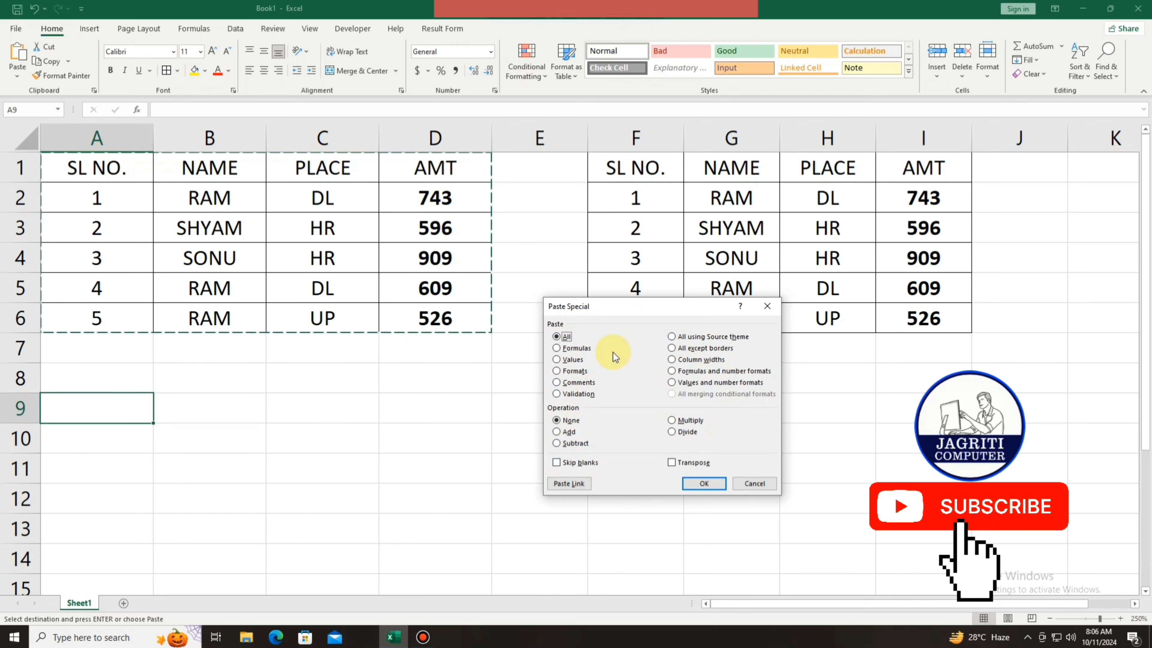
{"action": "left_click_drag", "start_coordinate": [603, 313], "coordinate": [598, 209]}
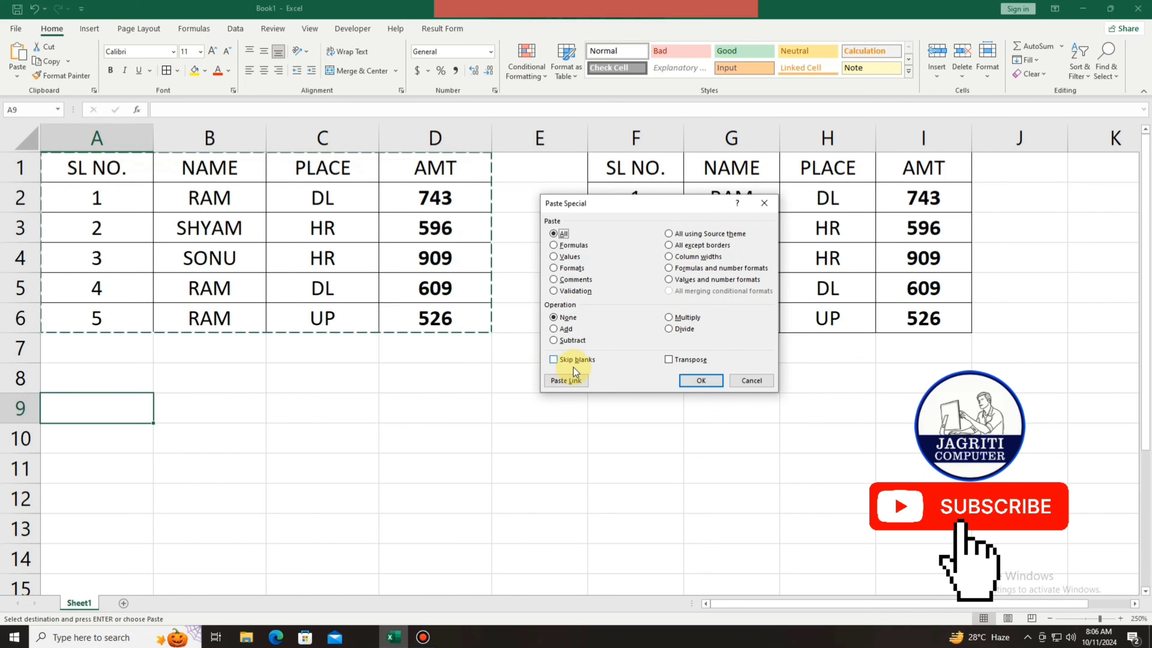
{"action": "left_click", "coordinate": [673, 360]}
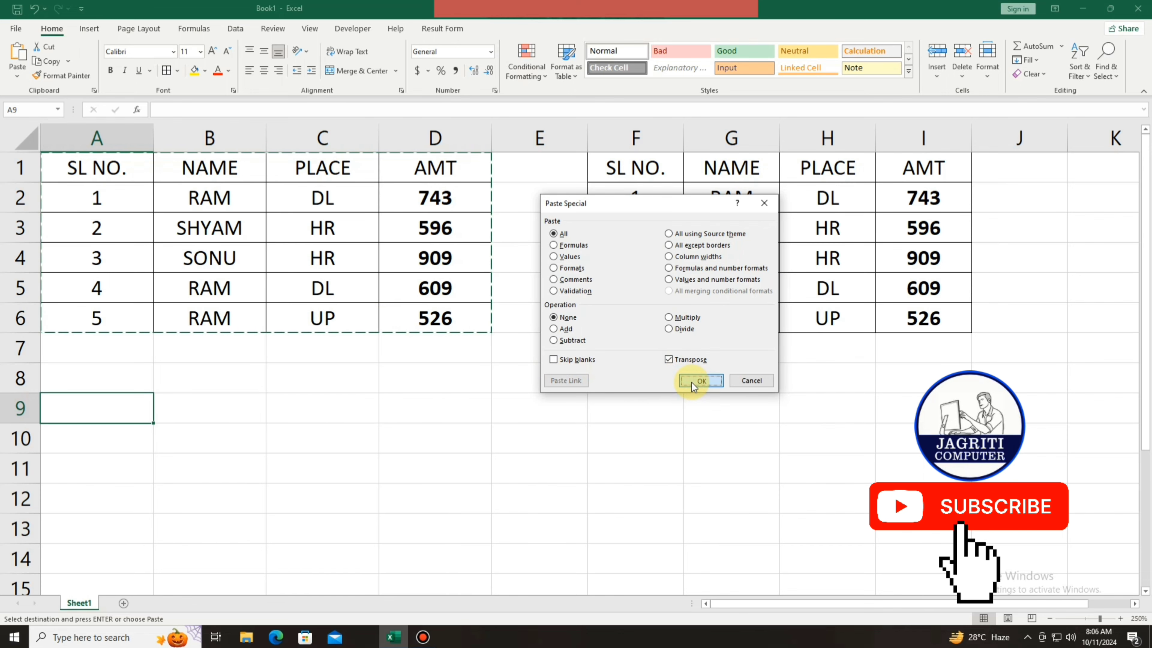
{"action": "left_click", "coordinate": [701, 380]}
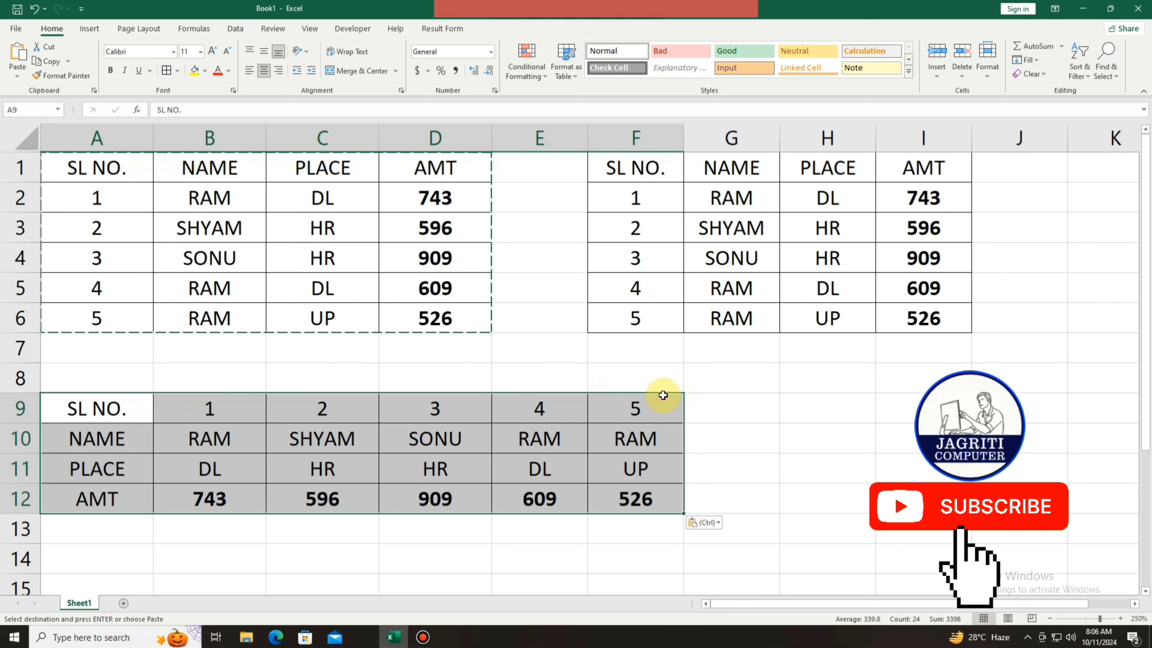
- Paste the copied table A1:D6 at H8 as linked cells using Paste Special with Paste Link
{"action": "left_click_drag", "start_coordinate": [92, 165], "coordinate": [443, 330]}
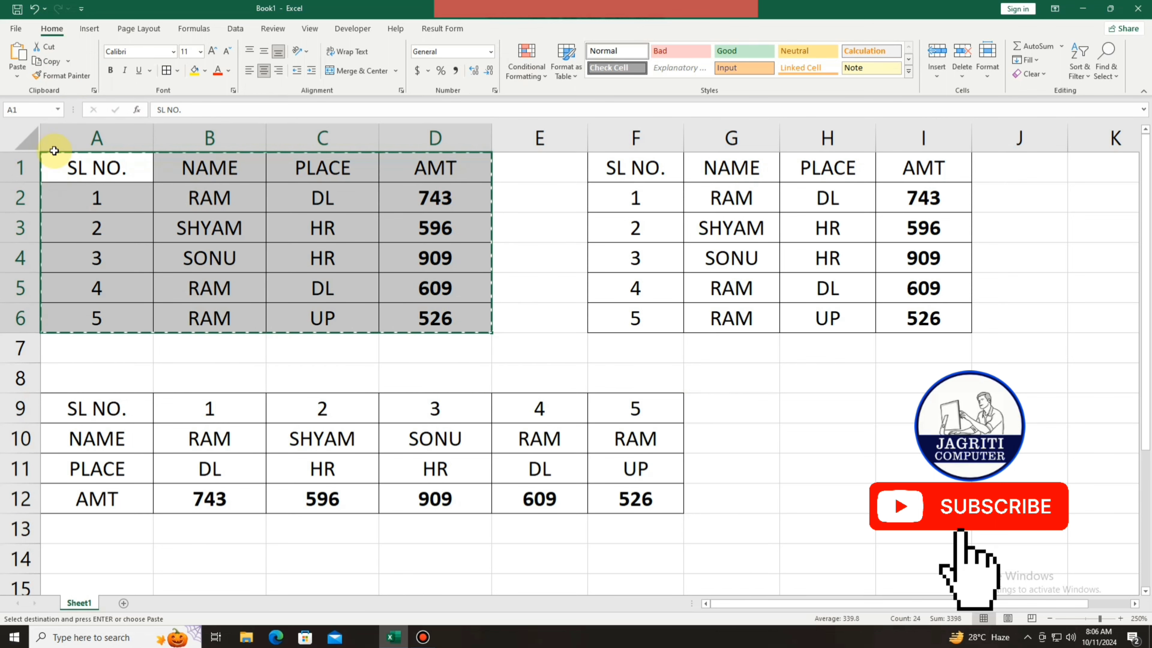
{"action": "left_click", "coordinate": [802, 380]}
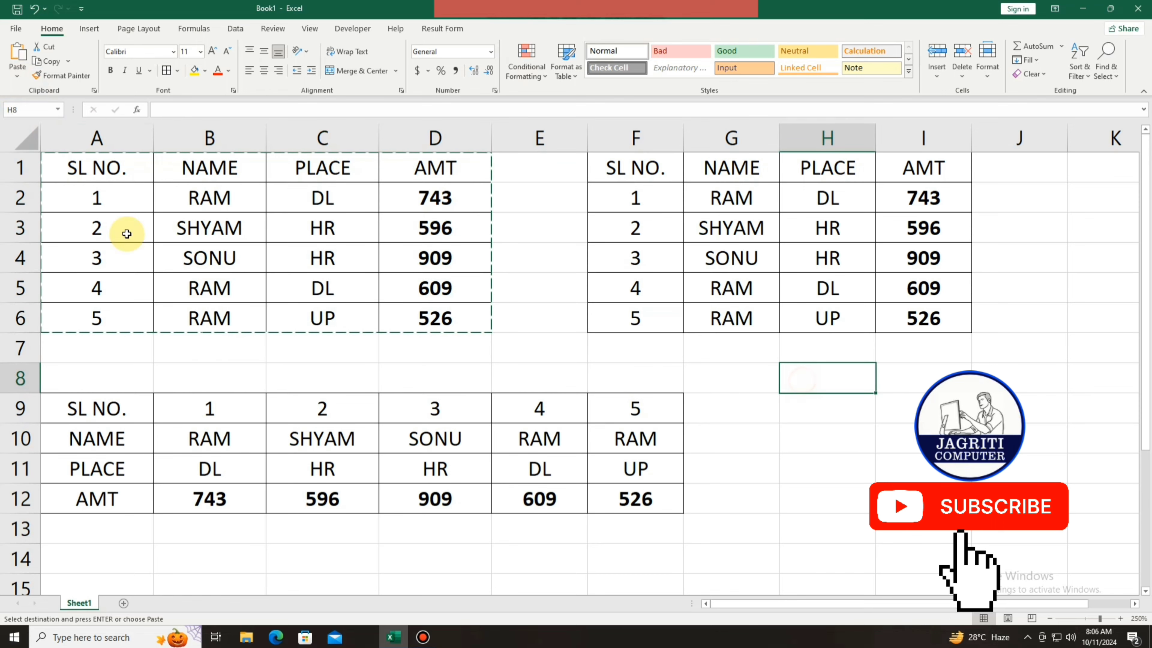
{"action": "left_click", "coordinate": [17, 75]}
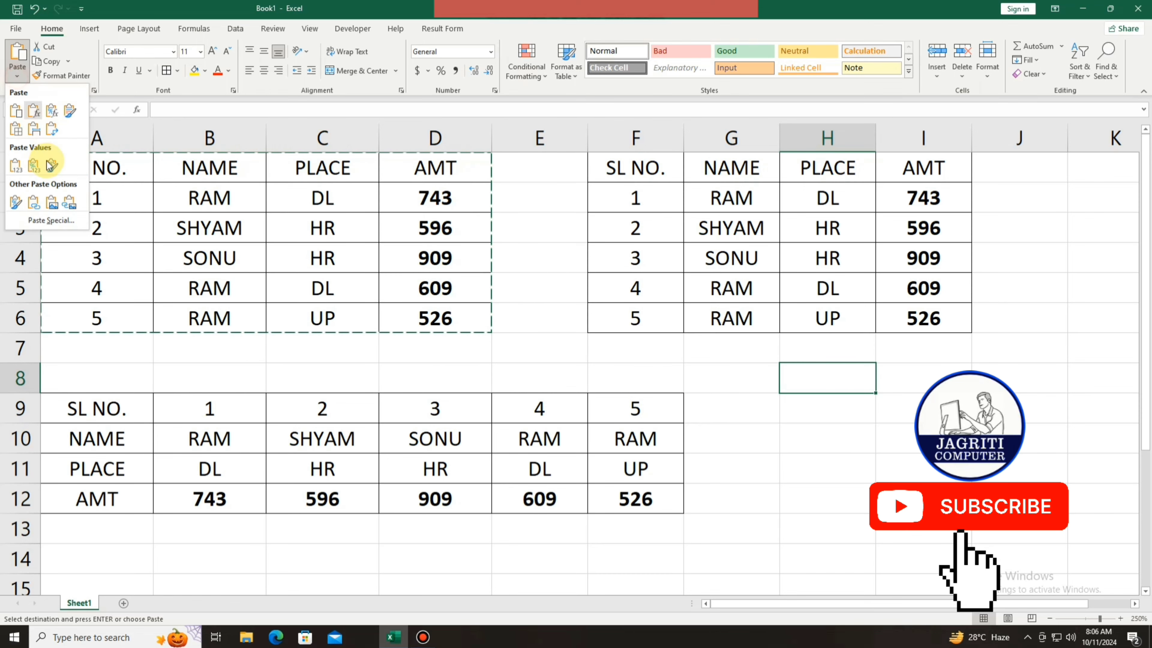
{"action": "left_click", "coordinate": [51, 220]}
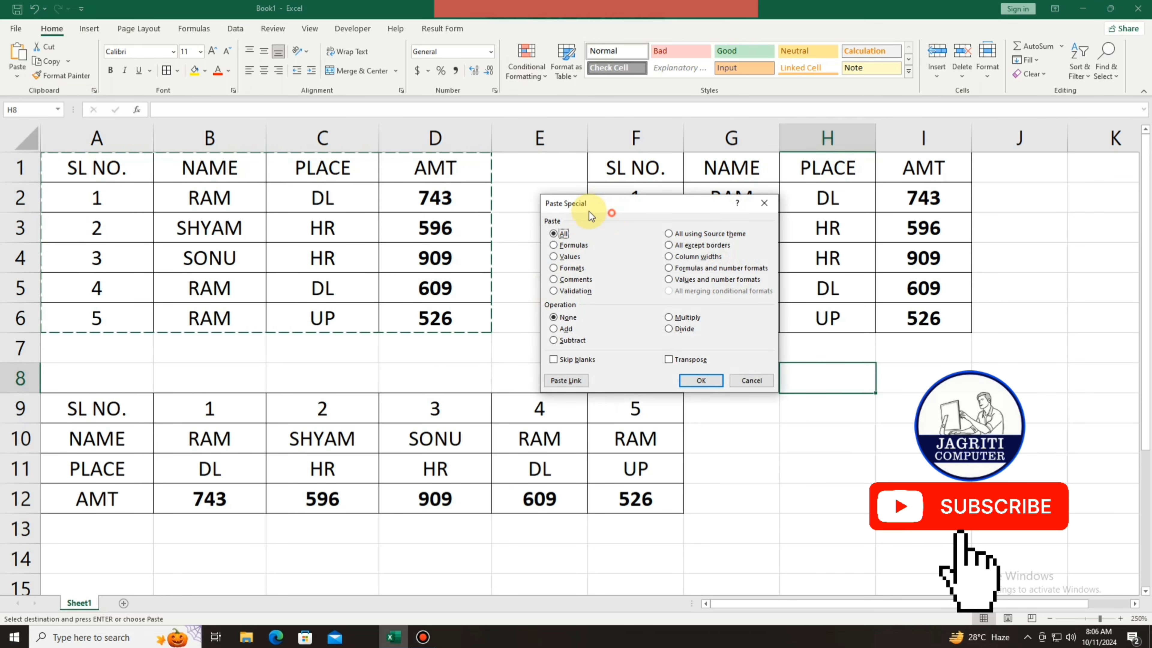
{"action": "left_click_drag", "start_coordinate": [589, 202], "coordinate": [357, 119]}
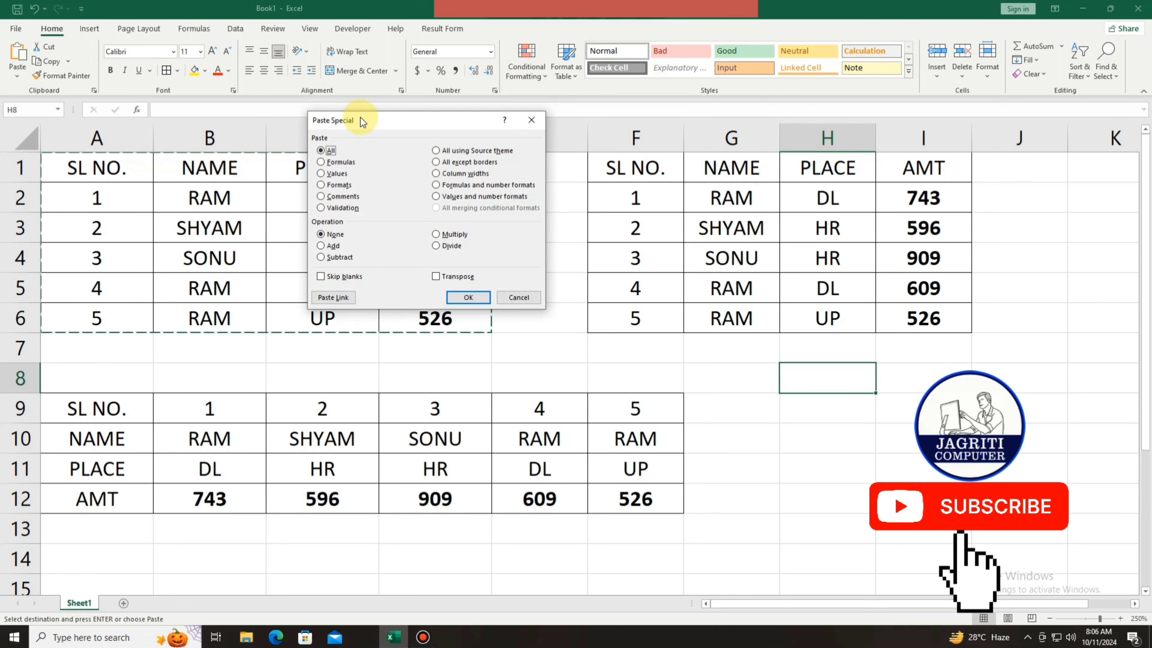
{"action": "left_click", "coordinate": [335, 298]}
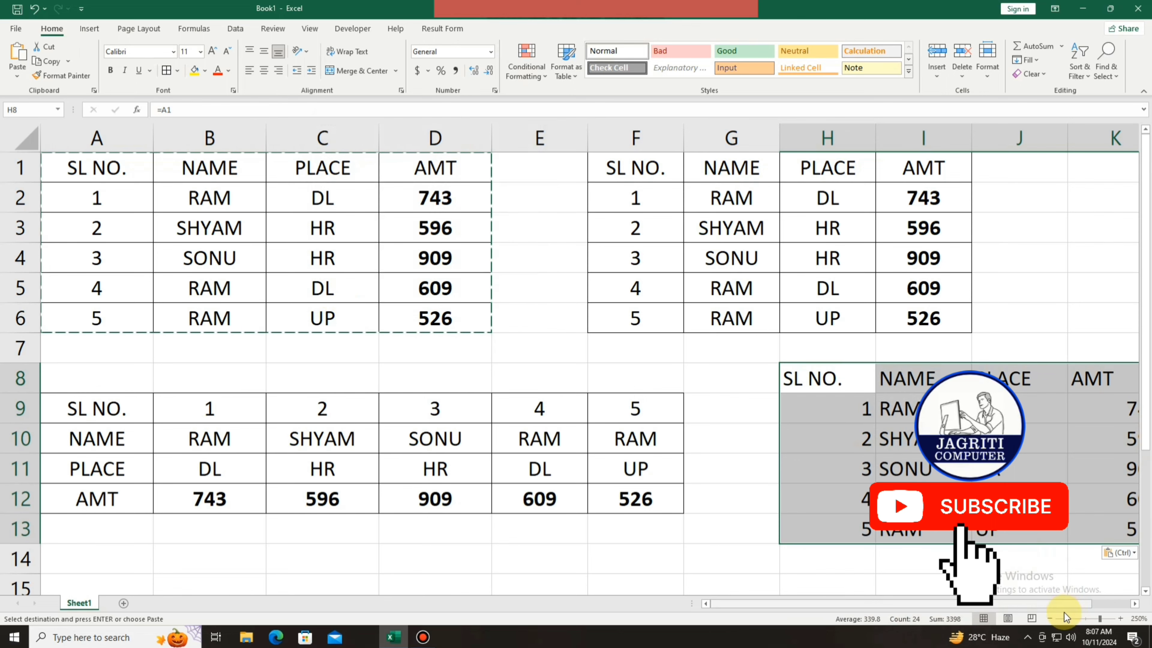
- Change the first person's name in cell B2 of the source table to a longer name
{"action": "left_click", "coordinate": [1050, 618]}
{"action": "left_click", "coordinate": [1050, 618]}
{"action": "left_click", "coordinate": [1050, 618]}
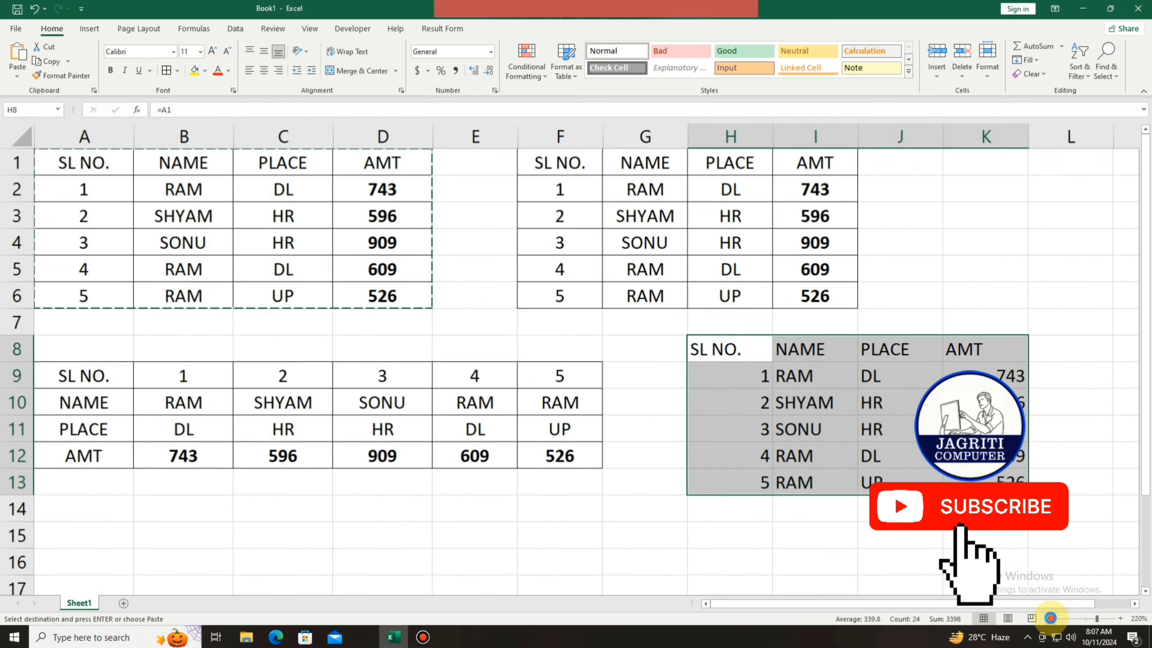
{"action": "left_click", "coordinate": [1050, 618]}
{"action": "left_click", "coordinate": [416, 481]}
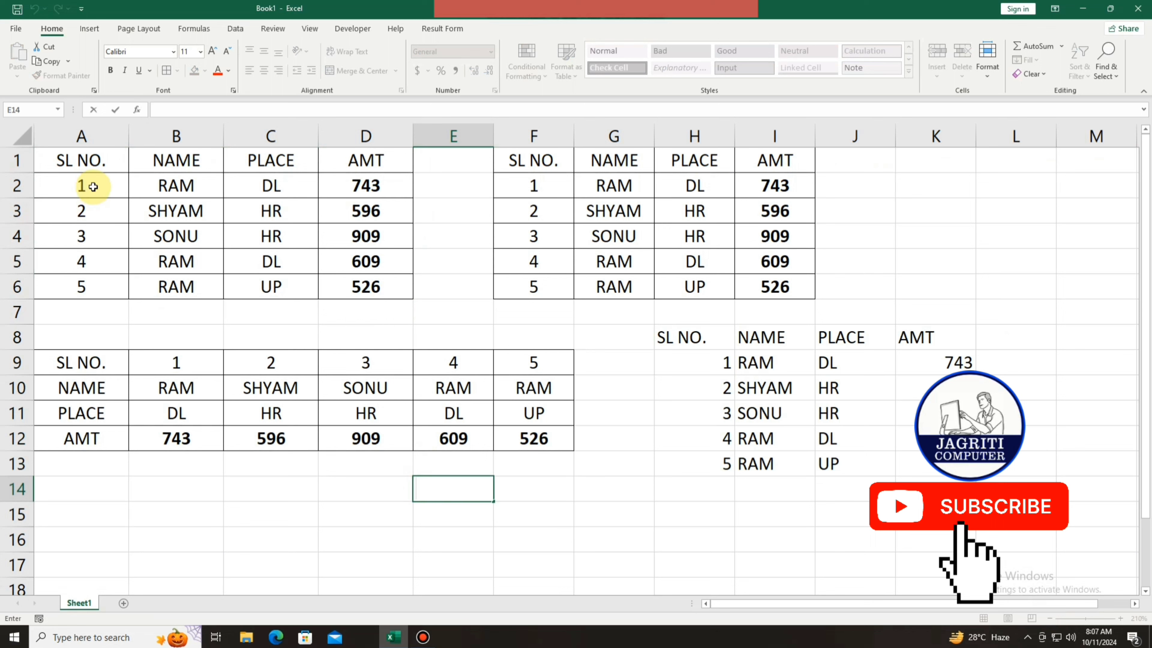
{"action": "left_click", "coordinate": [167, 186]}
{"action": "key", "text": "F2"}
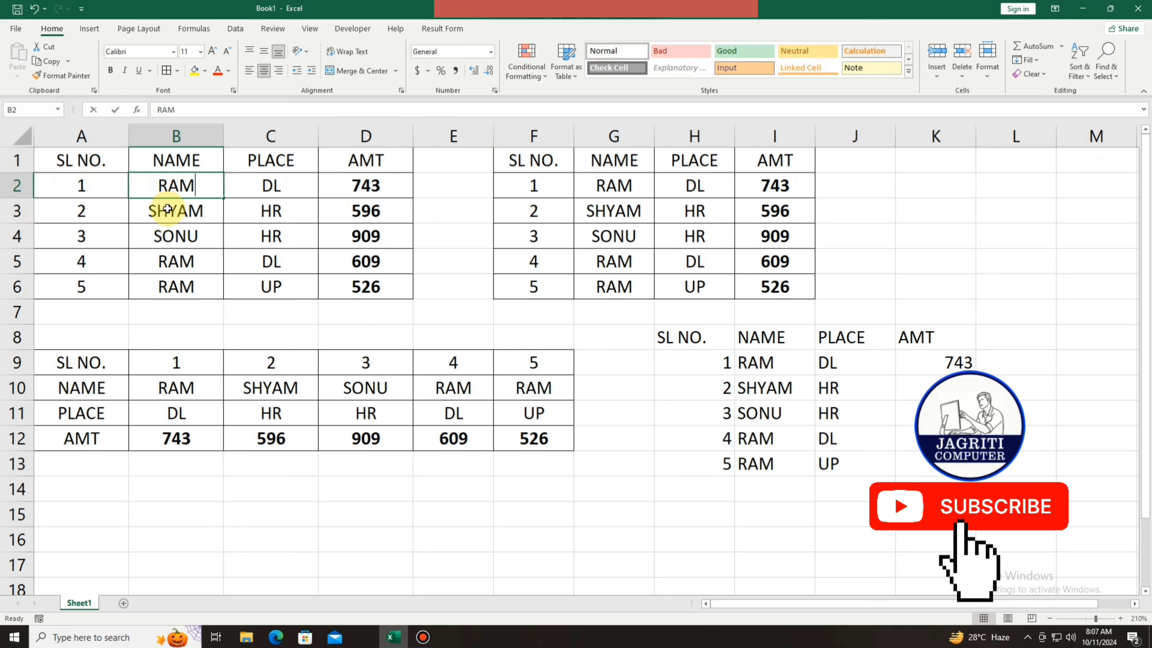
{"action": "type", "text": "ESH"}
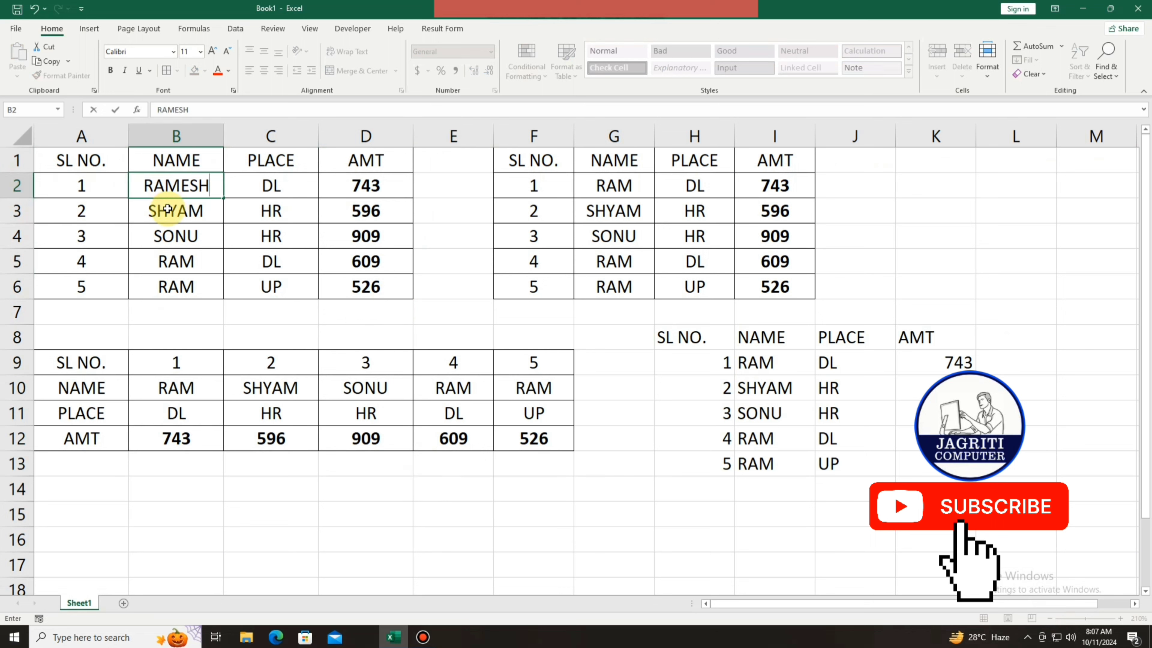
{"action": "key", "text": "Return"}
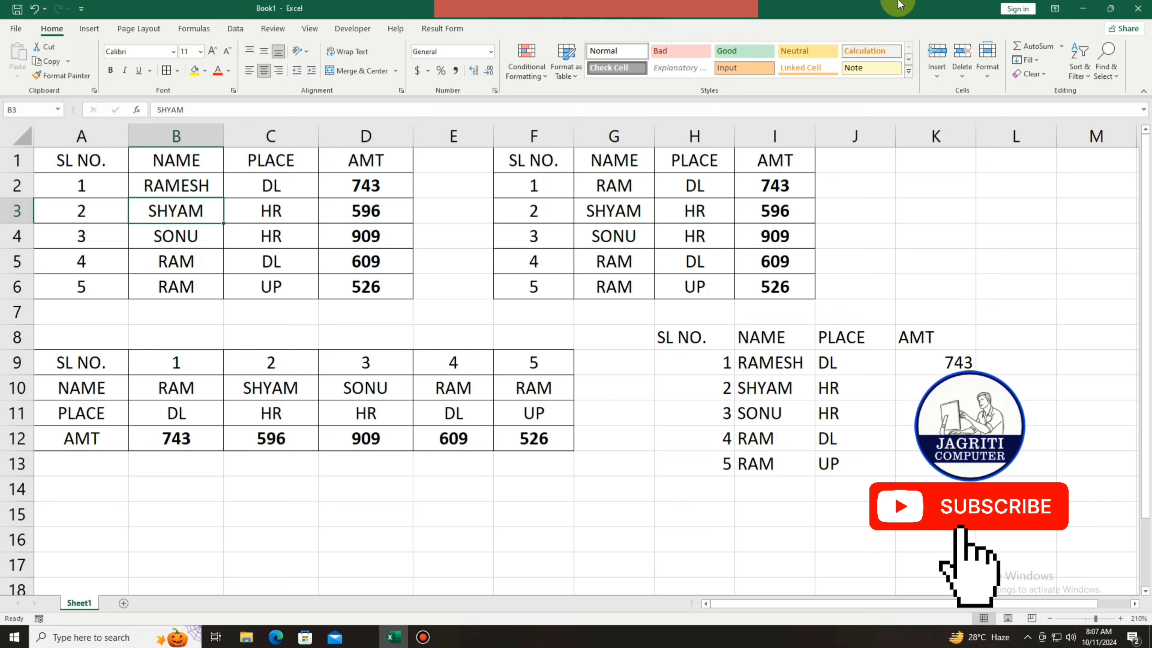
- Copy the table in A1:D6 and paste only its formats at A14 with Paste Special
{"action": "left_click_drag", "start_coordinate": [85, 159], "coordinate": [408, 289]}
{"action": "left_click", "coordinate": [49, 61]}
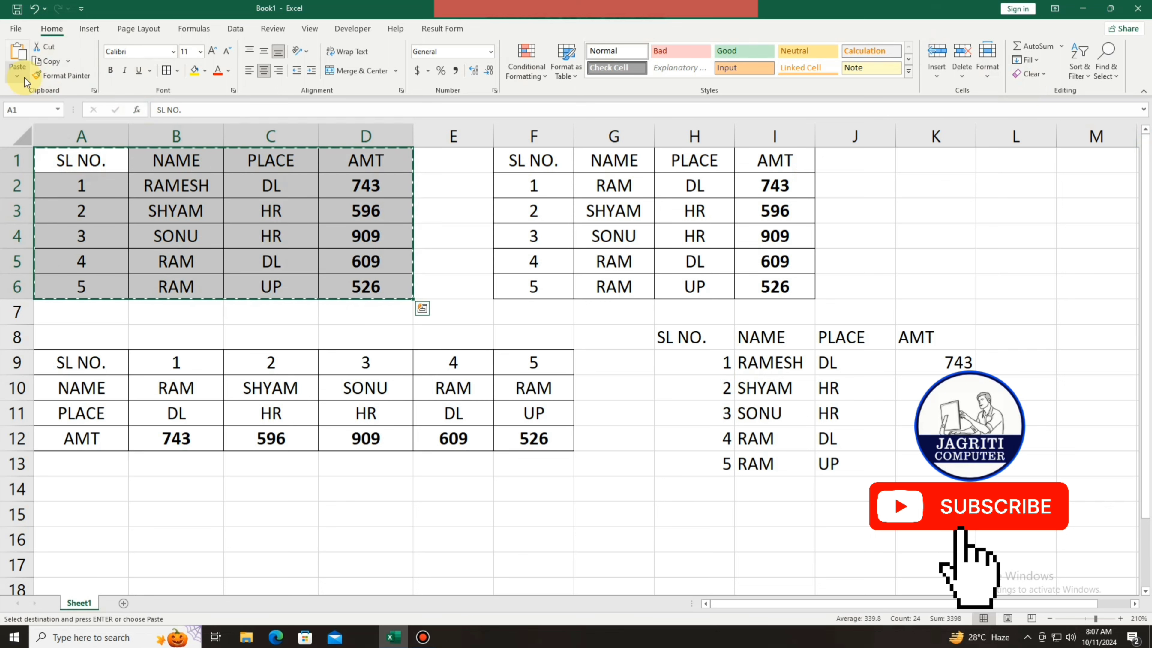
{"action": "left_click", "coordinate": [108, 491]}
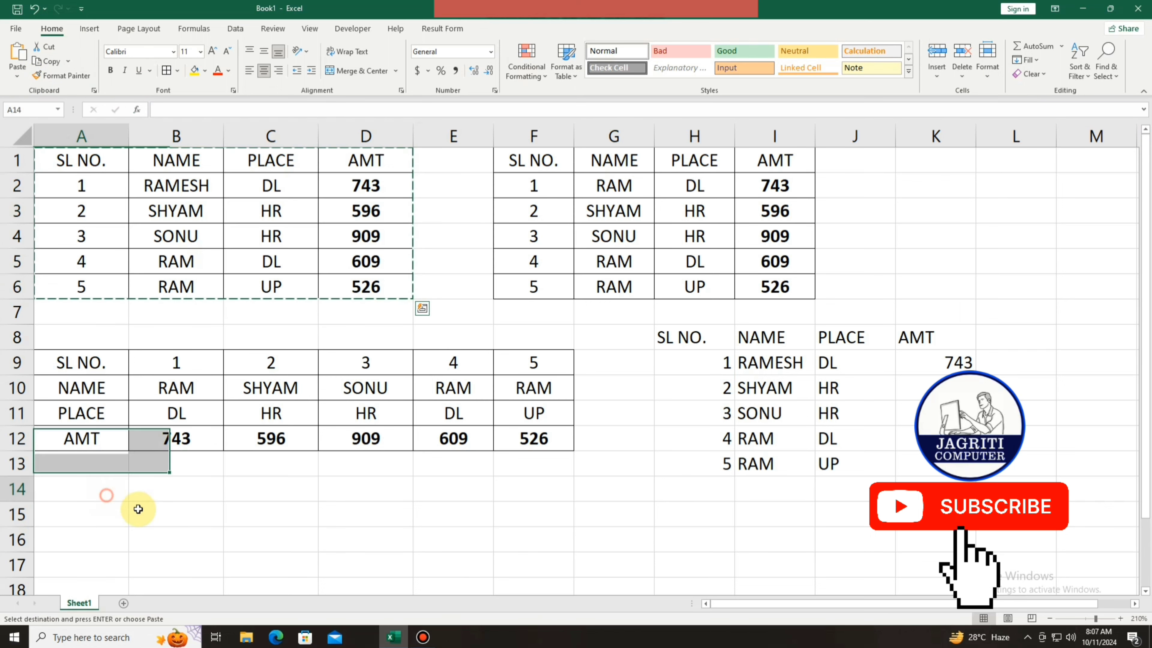
{"action": "left_click", "coordinate": [16, 78]}
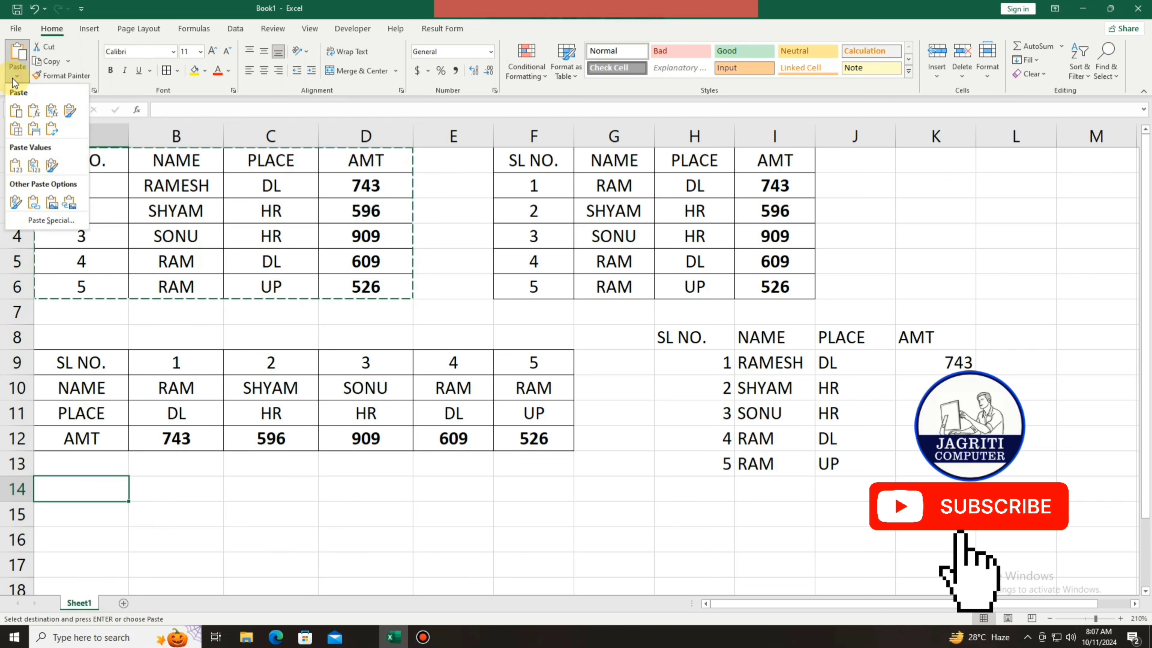
{"action": "left_click", "coordinate": [34, 221]}
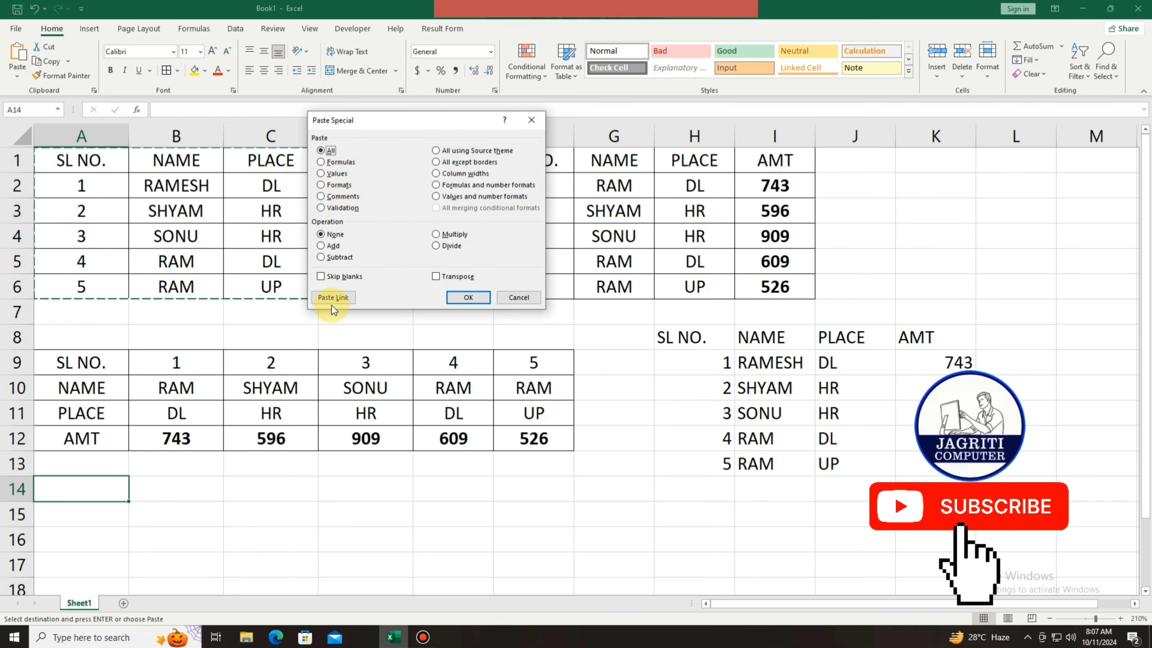
{"action": "left_click", "coordinate": [339, 185]}
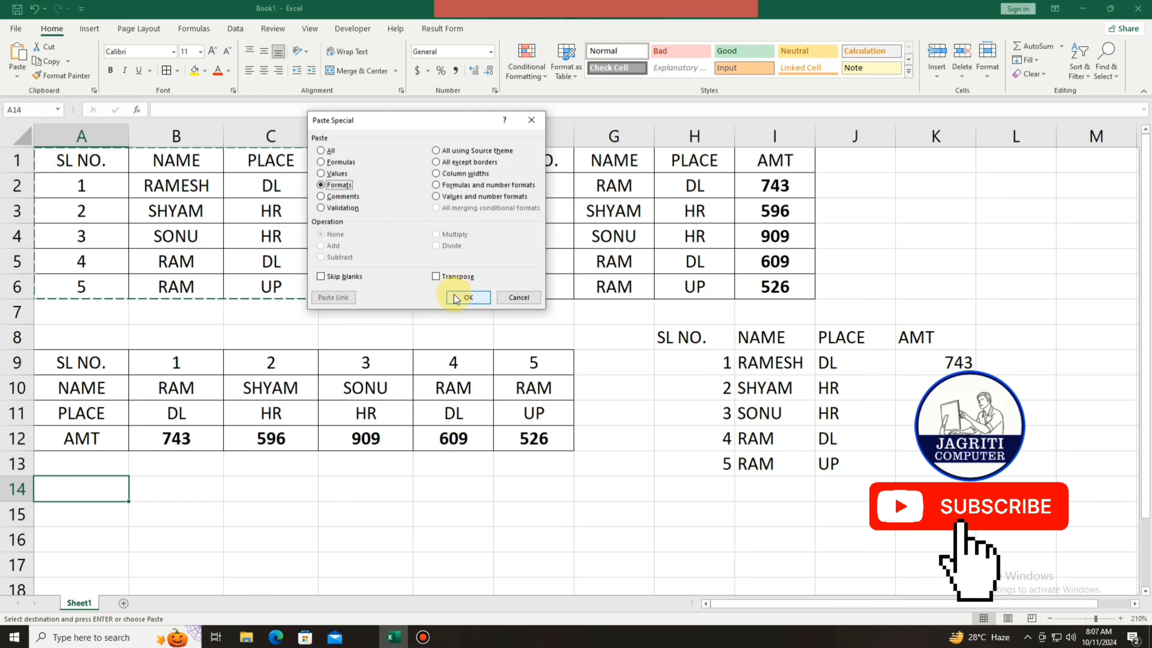
{"action": "left_click", "coordinate": [467, 297]}
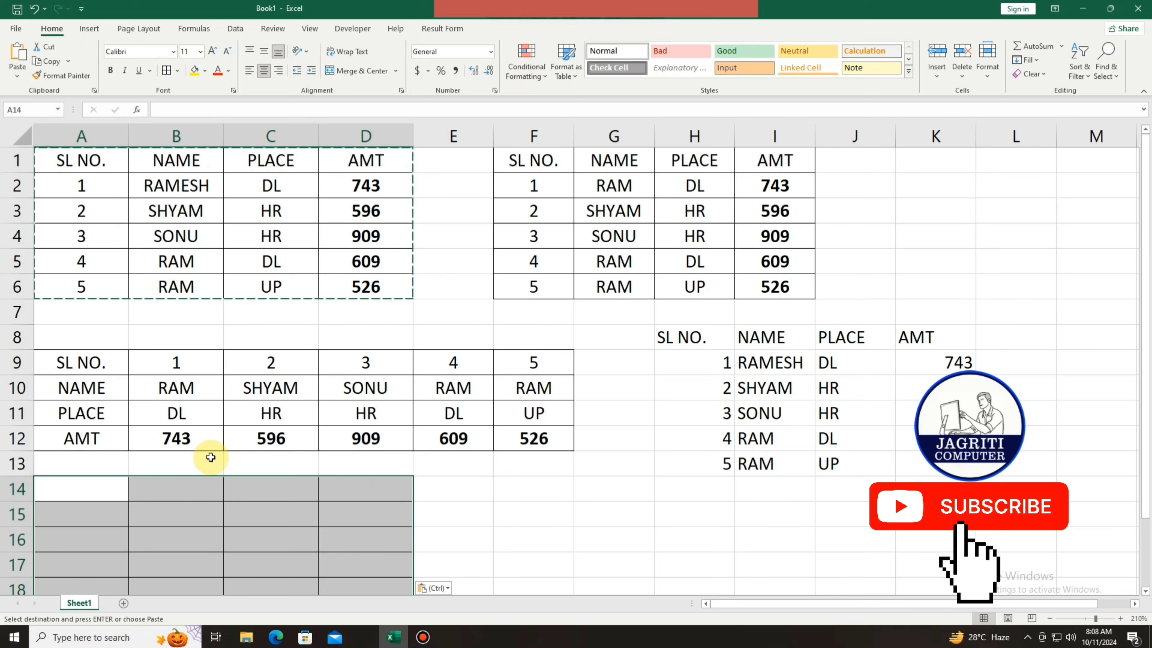
{"action": "scroll", "coordinate": [211, 457], "scroll_direction": "down", "scroll_amount": 1}
{"action": "scroll", "coordinate": [151, 218], "scroll_direction": "up", "scroll_amount": 1}
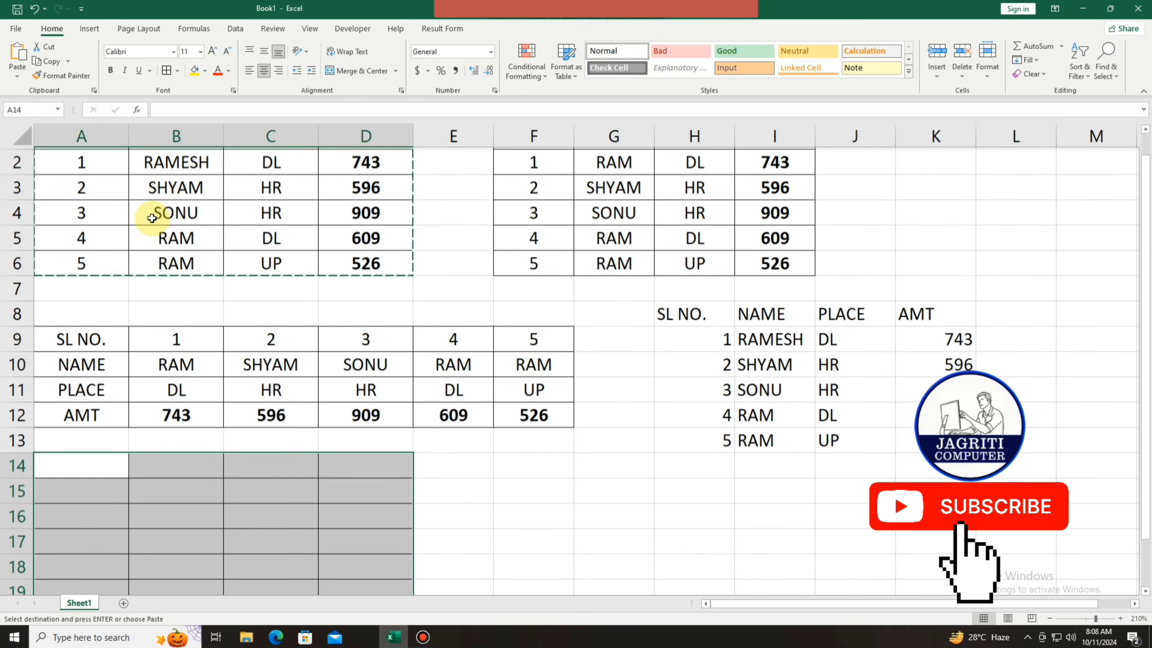
{"action": "scroll", "coordinate": [152, 219], "scroll_direction": "up", "scroll_amount": 1}
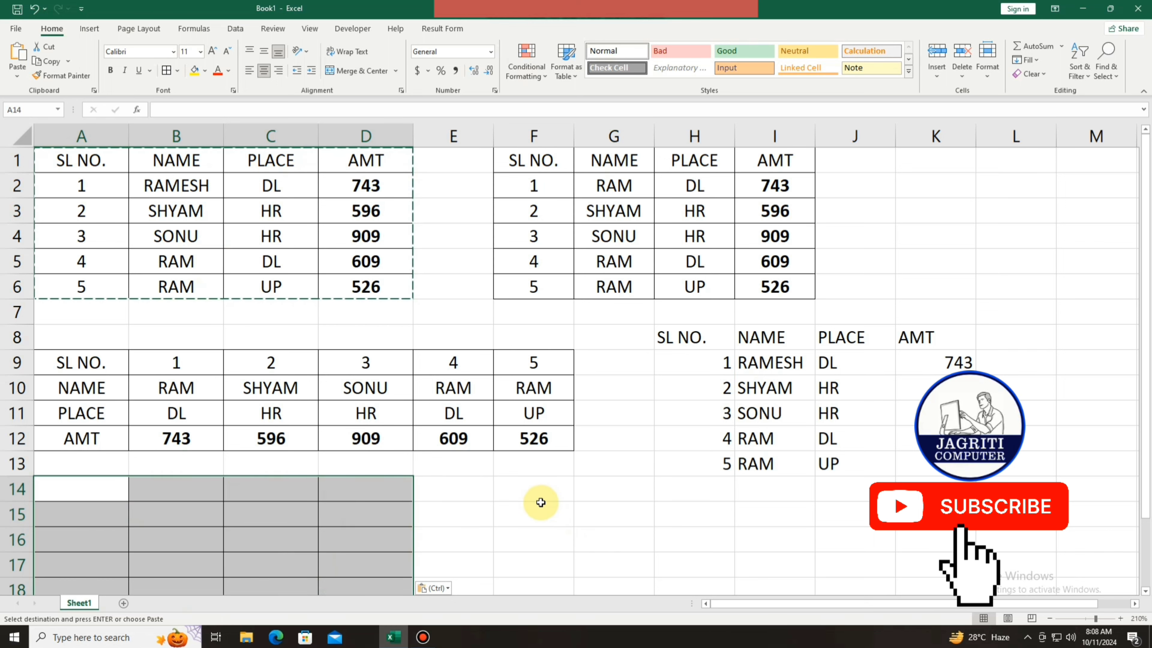
- Fill the header row A1:D1 with yellow and make its text bold
{"action": "left_click", "coordinate": [528, 487]}
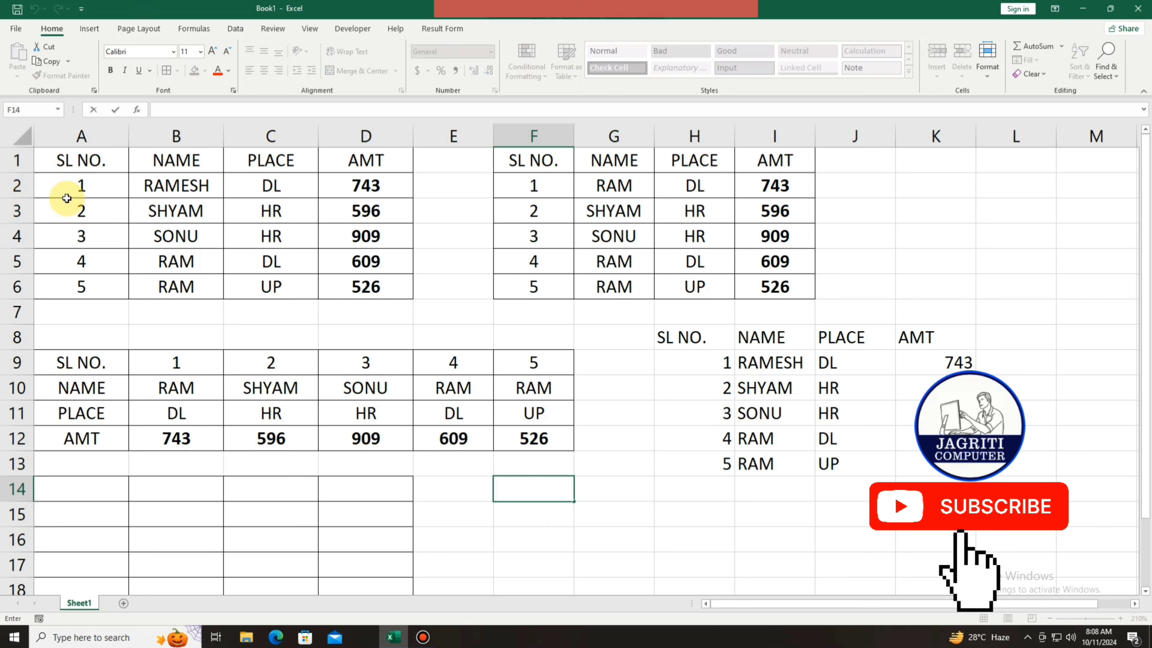
{"action": "left_click_drag", "start_coordinate": [85, 157], "coordinate": [338, 165]}
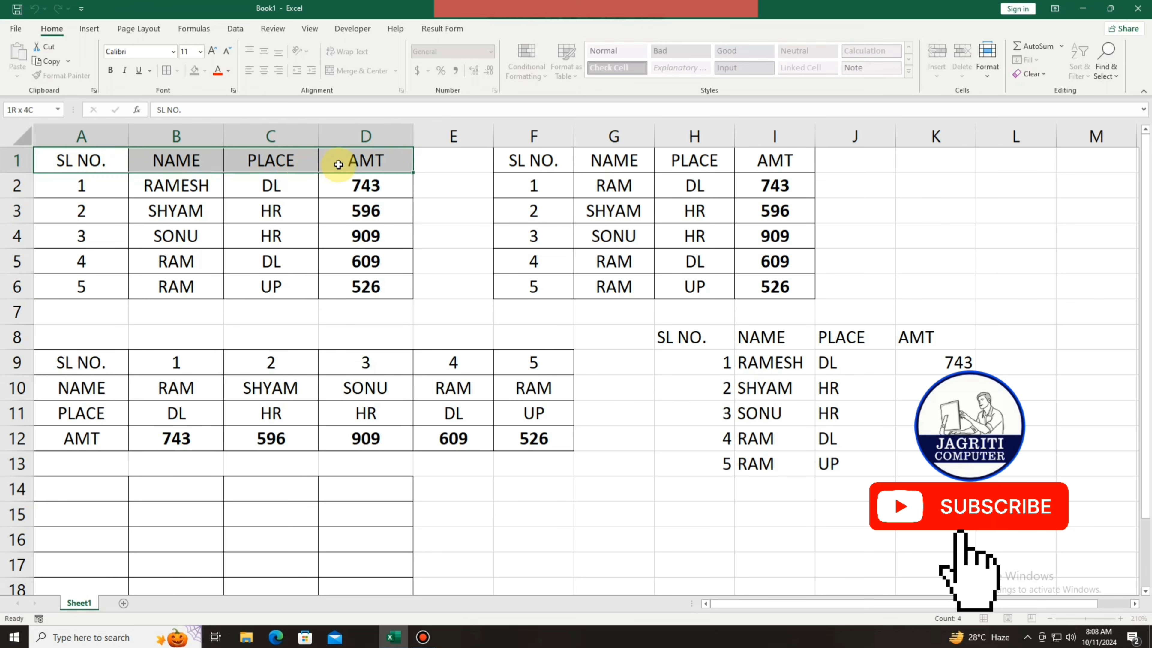
{"action": "left_click", "coordinate": [194, 70]}
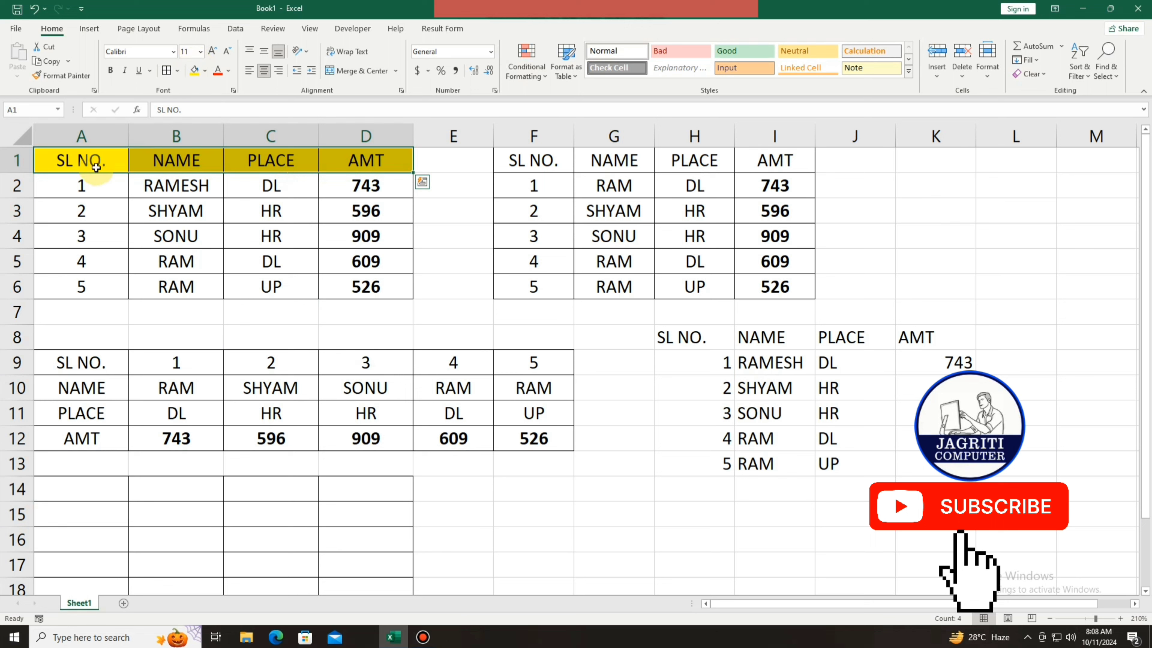
{"action": "left_click", "coordinate": [110, 70]}
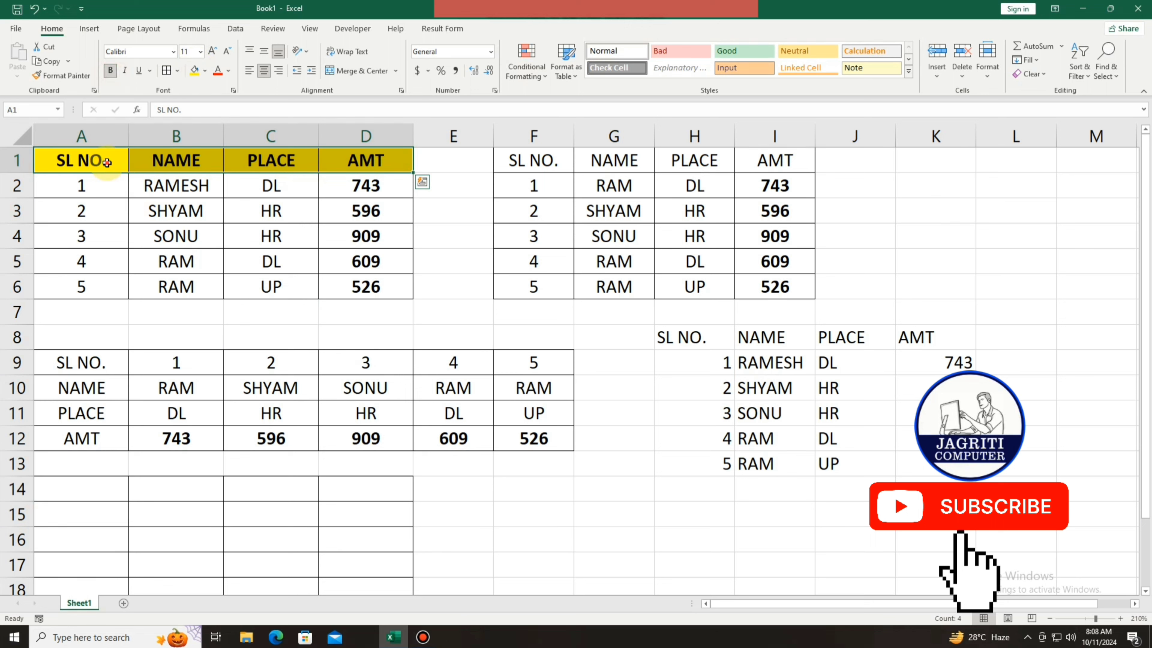
- Fill the SL NO. column in A1:A6 with orange
{"action": "left_click_drag", "start_coordinate": [106, 181], "coordinate": [111, 293]}
{"action": "left_click", "coordinate": [194, 71]}
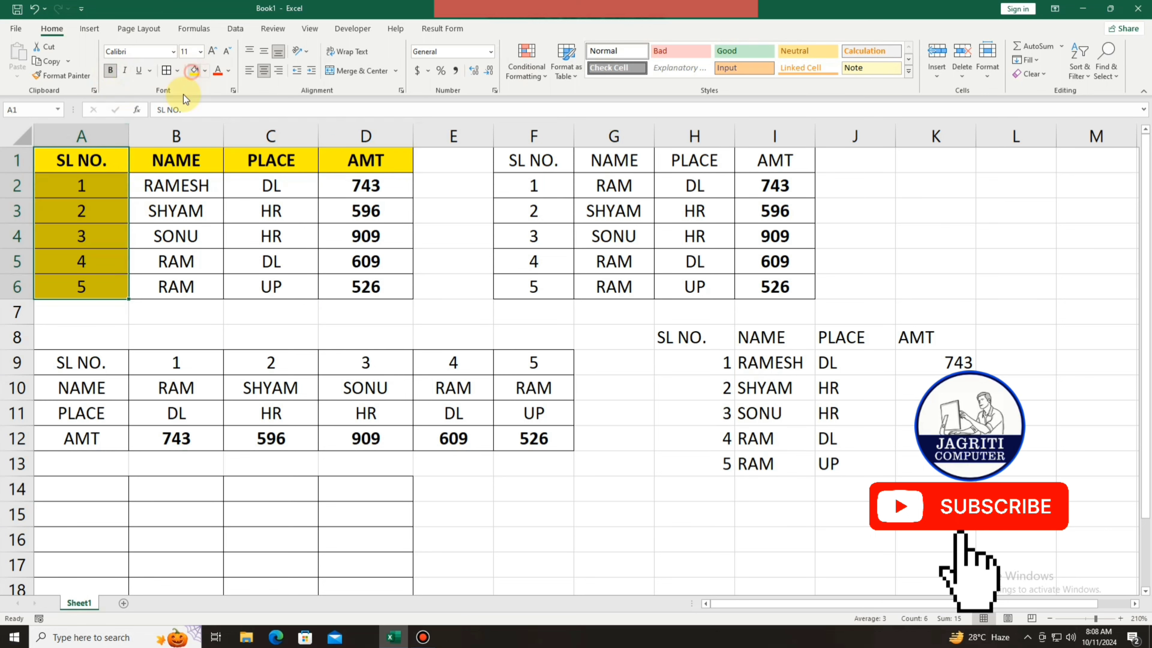
{"action": "left_click", "coordinate": [205, 71]}
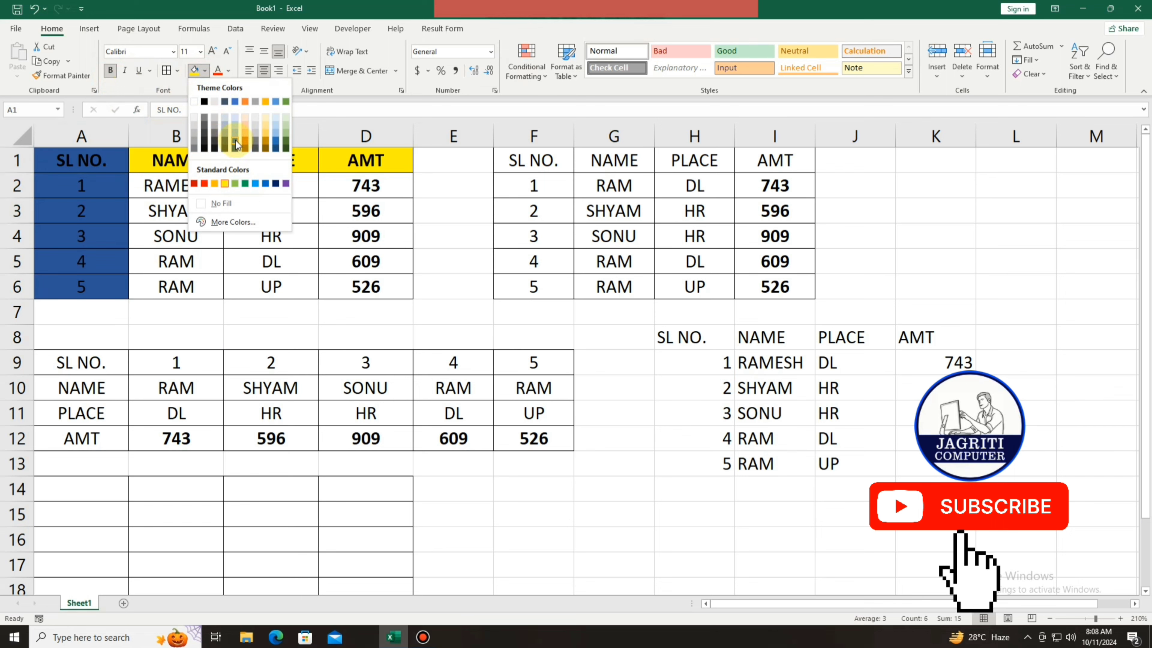
{"action": "left_click", "coordinate": [211, 183]}
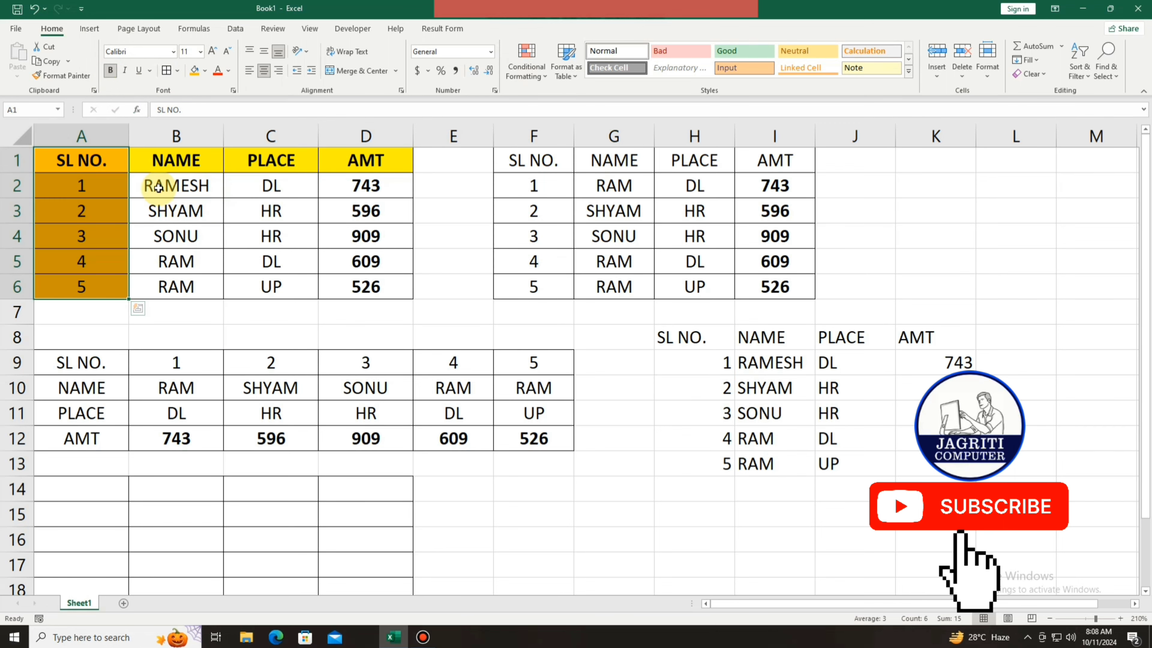
- Add a thick outside border around the data cells B2:D6
{"action": "left_click_drag", "start_coordinate": [159, 185], "coordinate": [355, 286]}
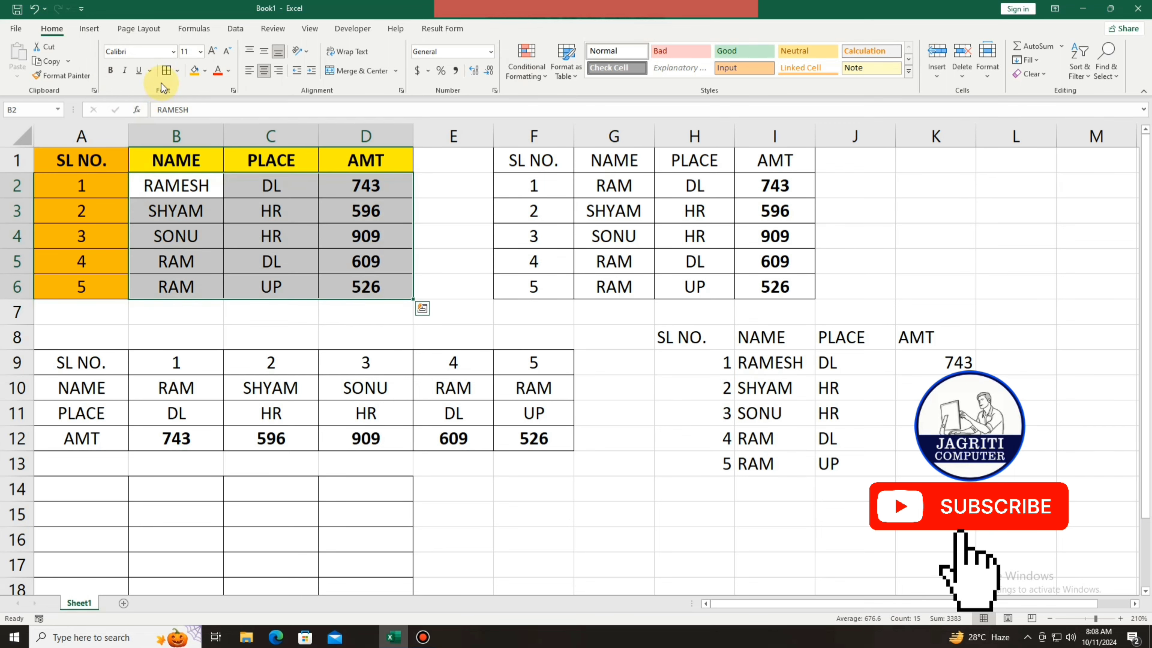
{"action": "left_click", "coordinate": [178, 70]}
{"action": "left_click", "coordinate": [205, 225]}
{"action": "left_click", "coordinate": [197, 320]}
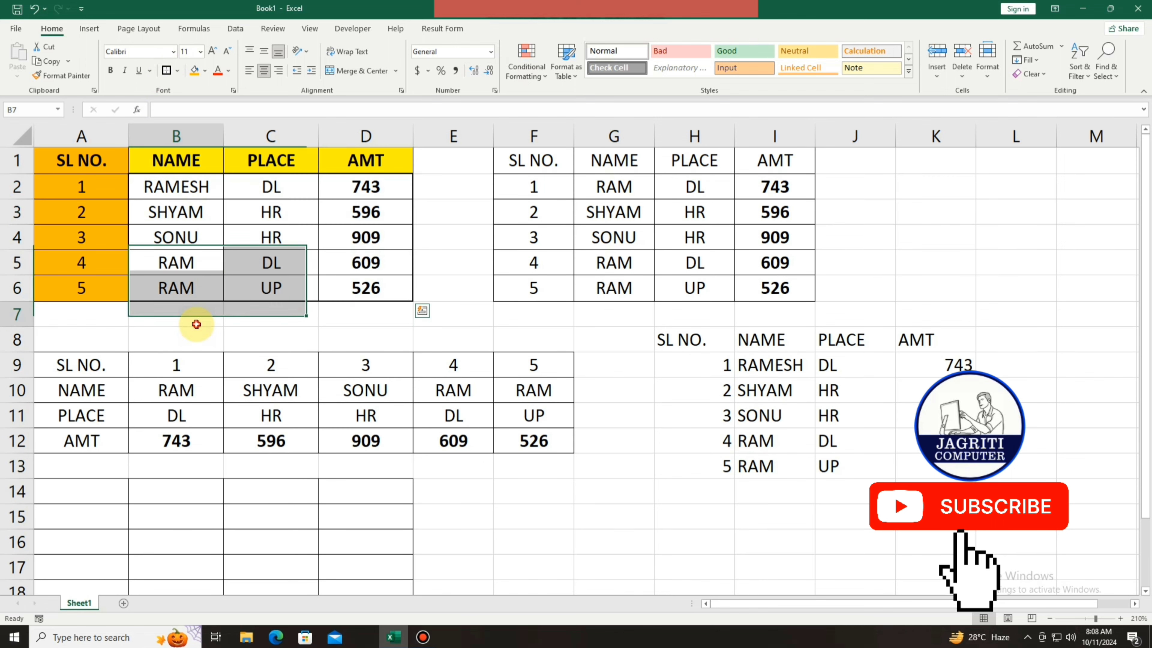
{"action": "left_click_drag", "start_coordinate": [89, 173], "coordinate": [395, 288]}
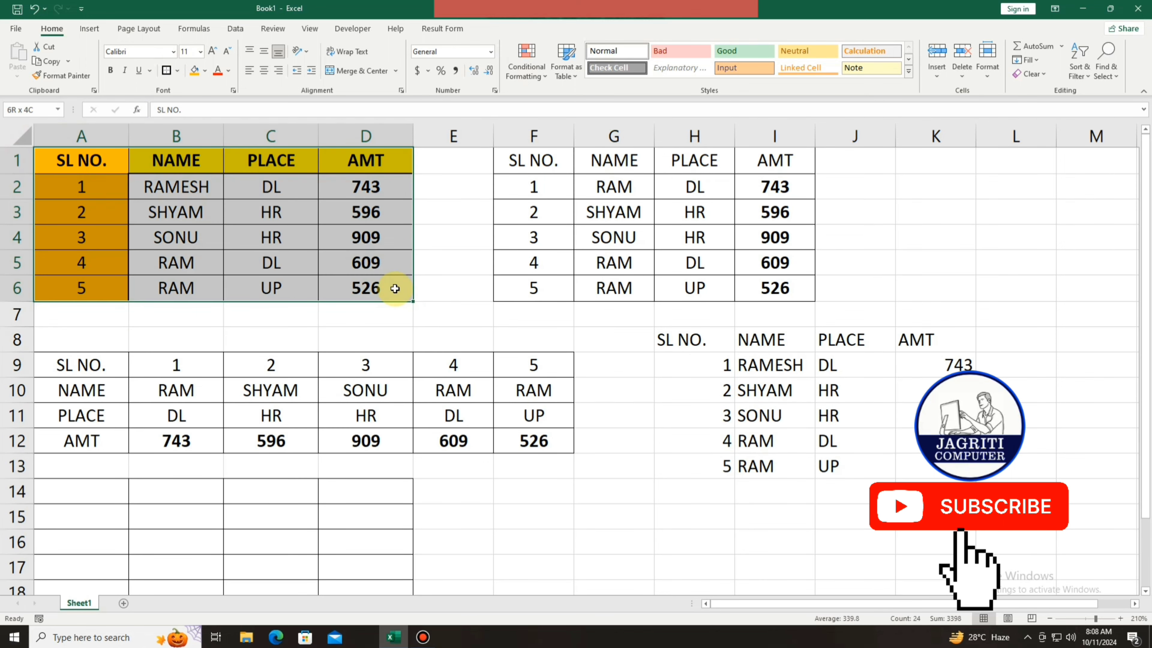
{"action": "left_click", "coordinate": [134, 226]}
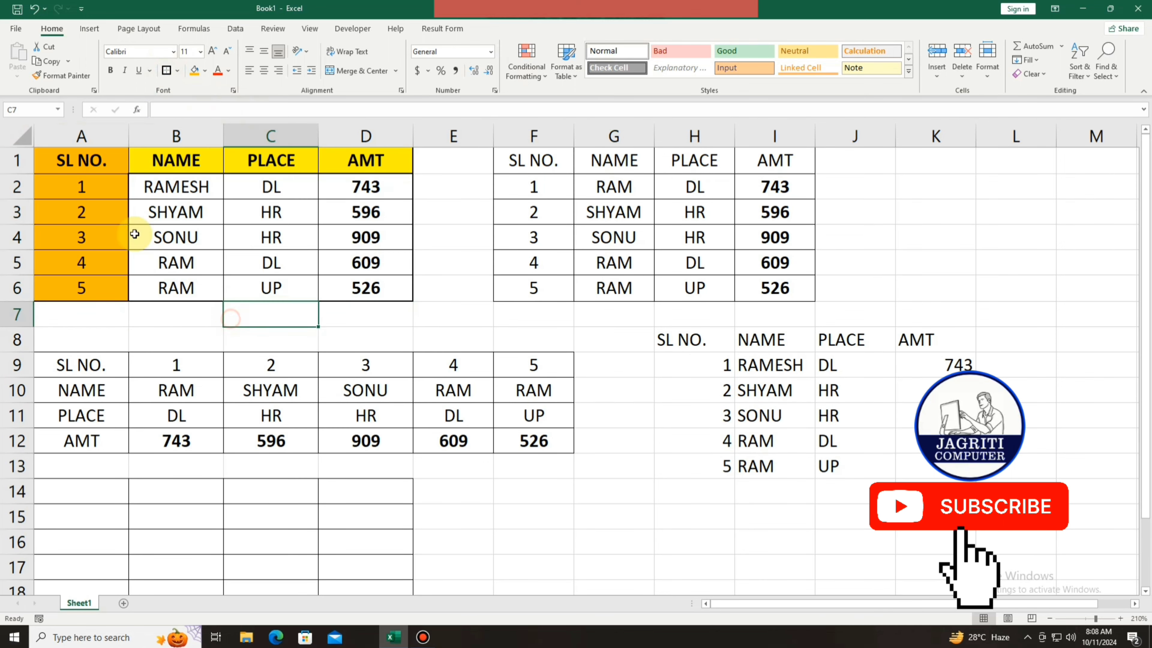
- Copy the coloured table in A1:D6 and paste only its formats at F14 with Paste Special
{"action": "left_click_drag", "start_coordinate": [93, 163], "coordinate": [388, 292]}
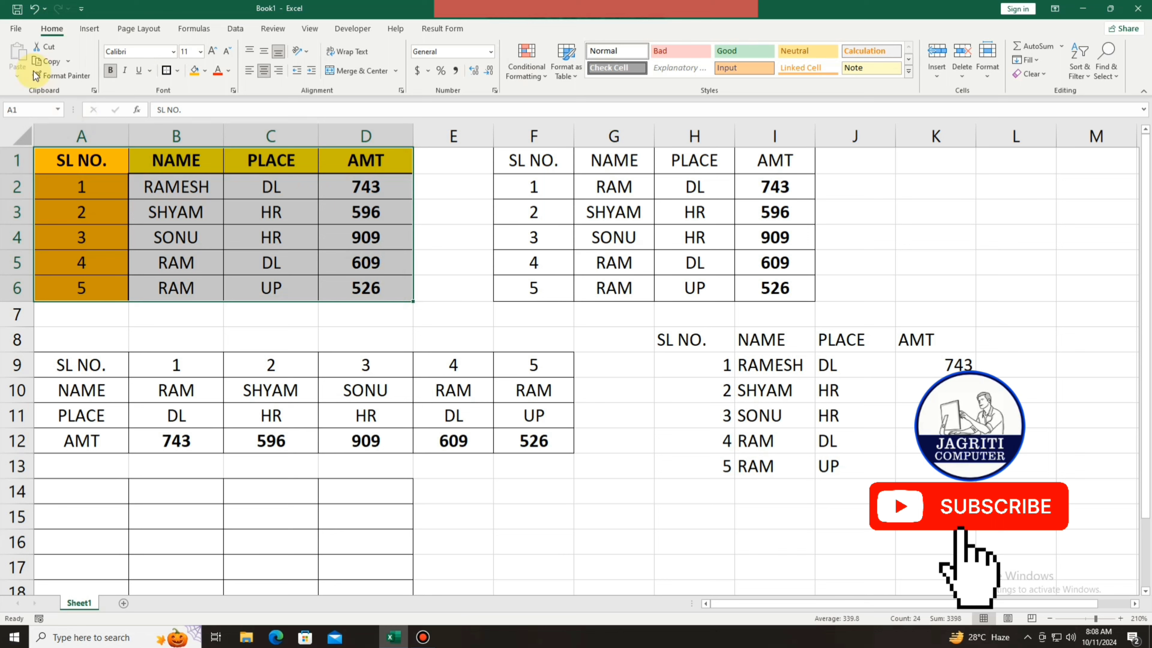
{"action": "left_click", "coordinate": [50, 63]}
{"action": "left_click", "coordinate": [533, 490]}
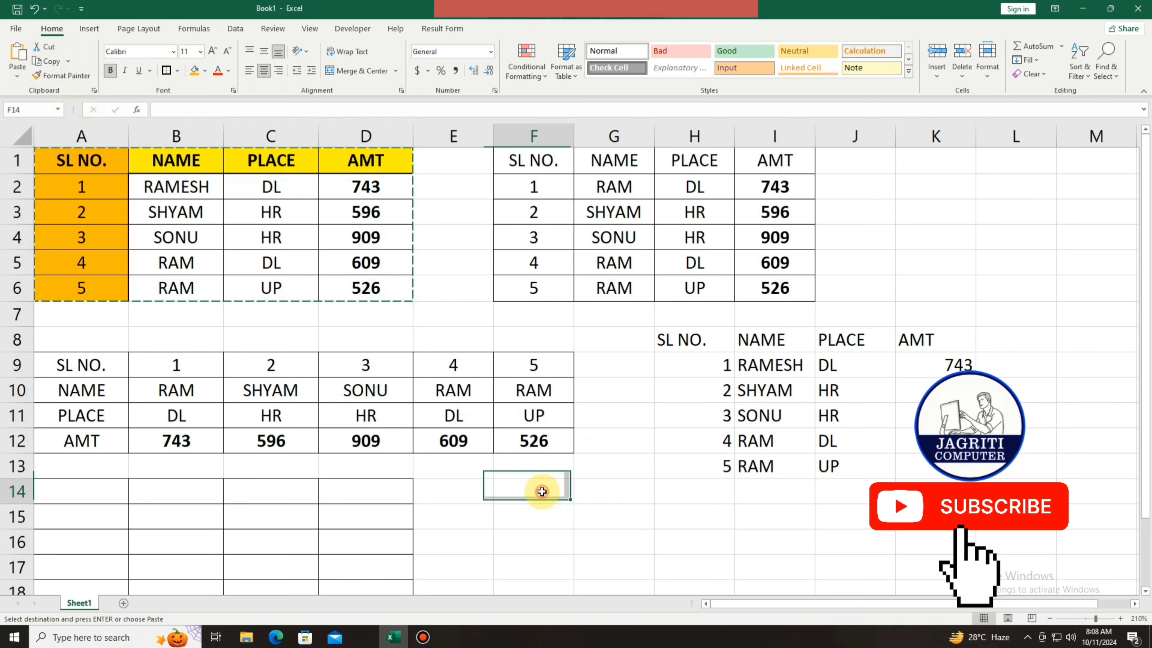
{"action": "left_click", "coordinate": [17, 75]}
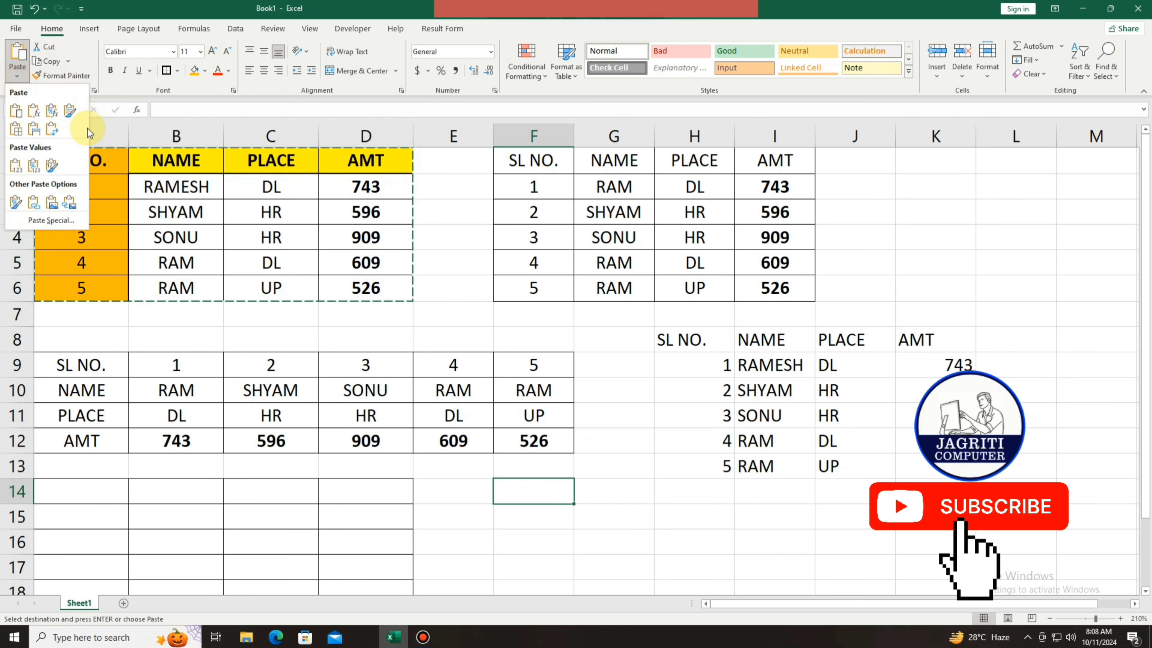
{"action": "left_click", "coordinate": [45, 222]}
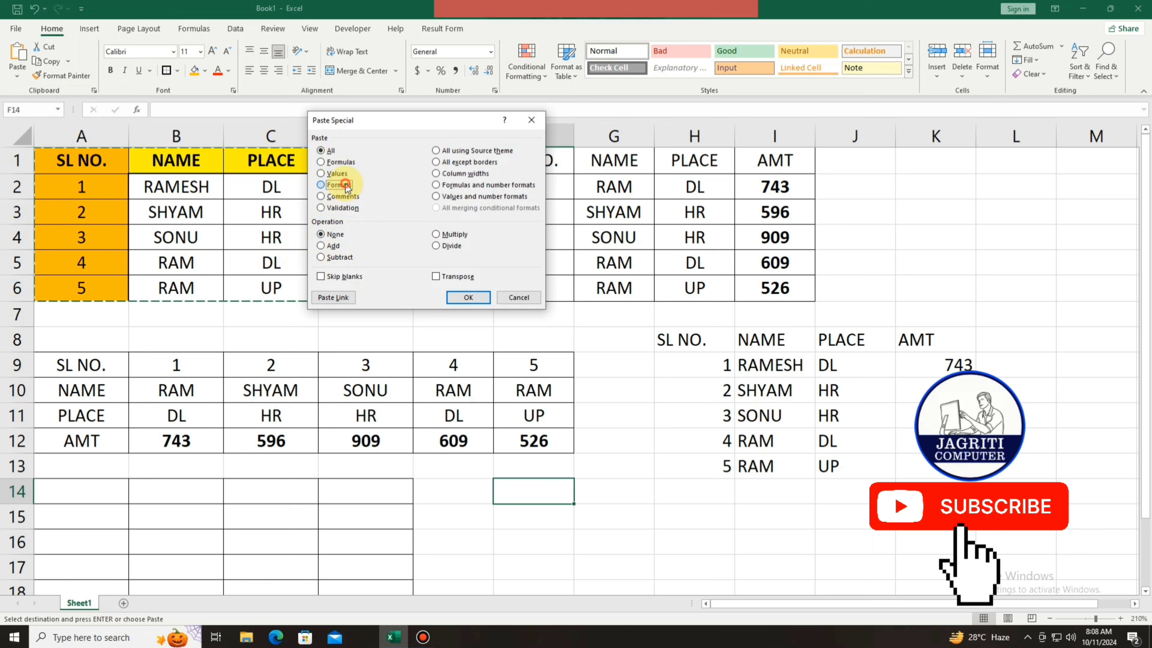
{"action": "left_click", "coordinate": [347, 185]}
{"action": "left_click", "coordinate": [467, 298]}
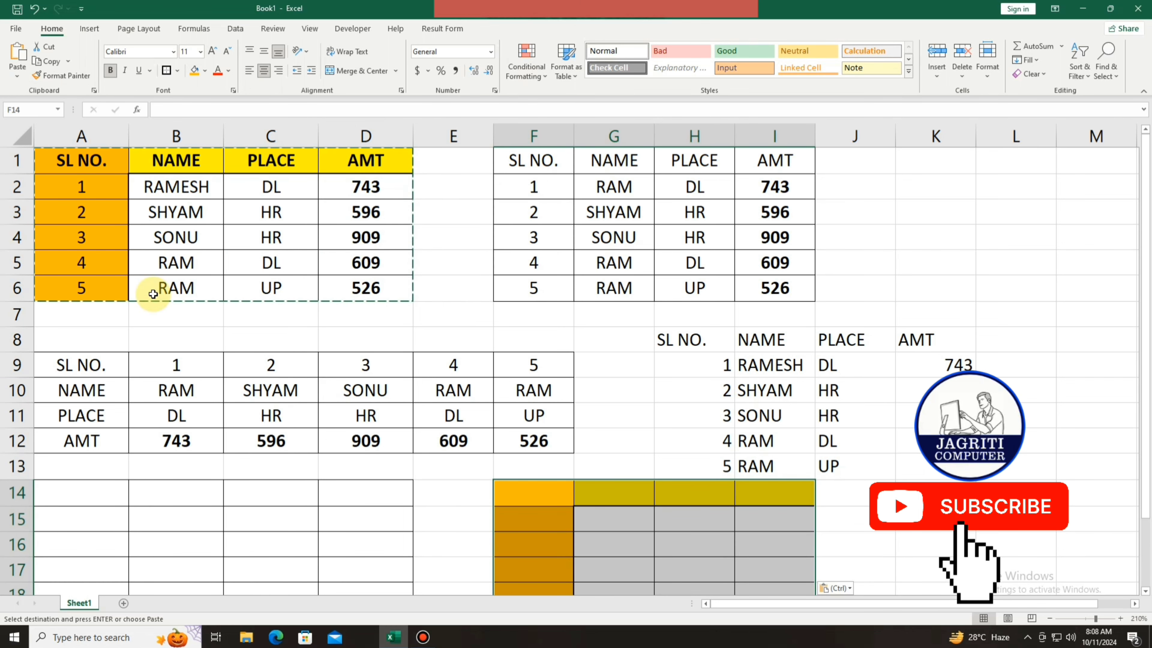
{"action": "left_click", "coordinate": [856, 518]}
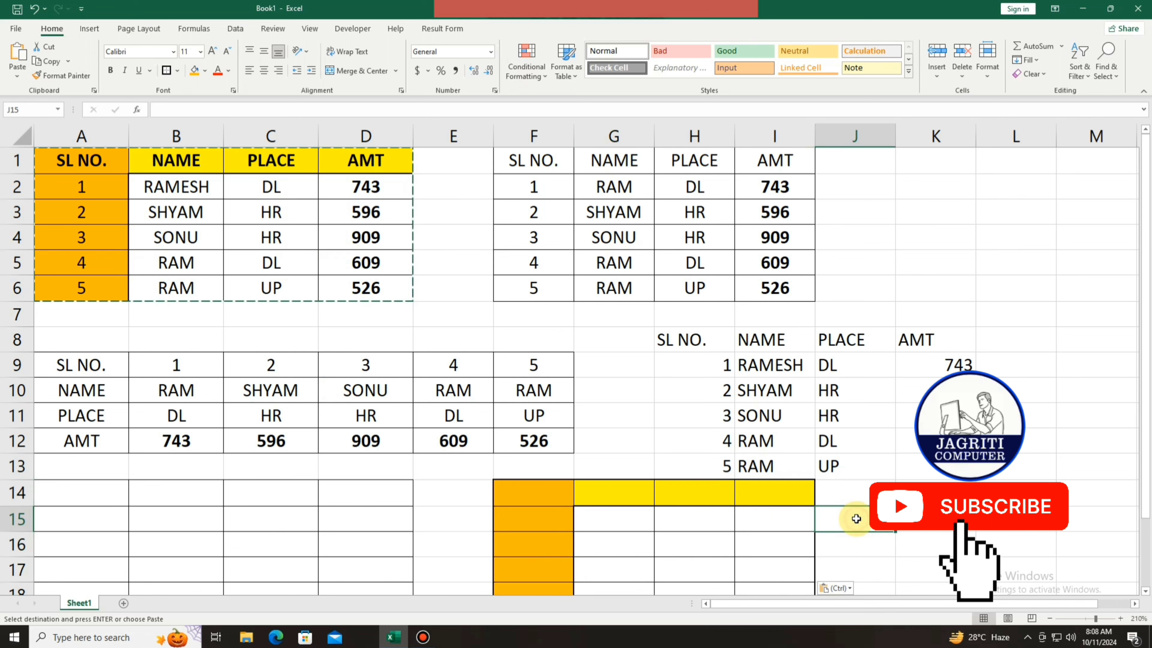
{"action": "left_click", "coordinate": [924, 518]}
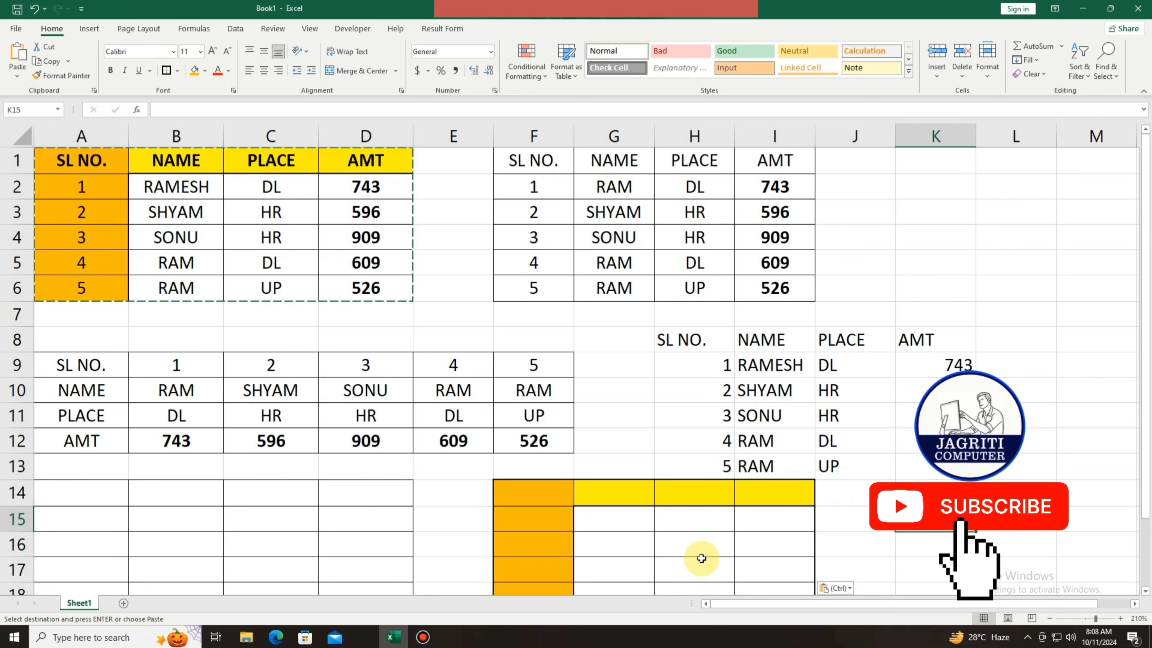
{"action": "double_click", "coordinate": [909, 518]}
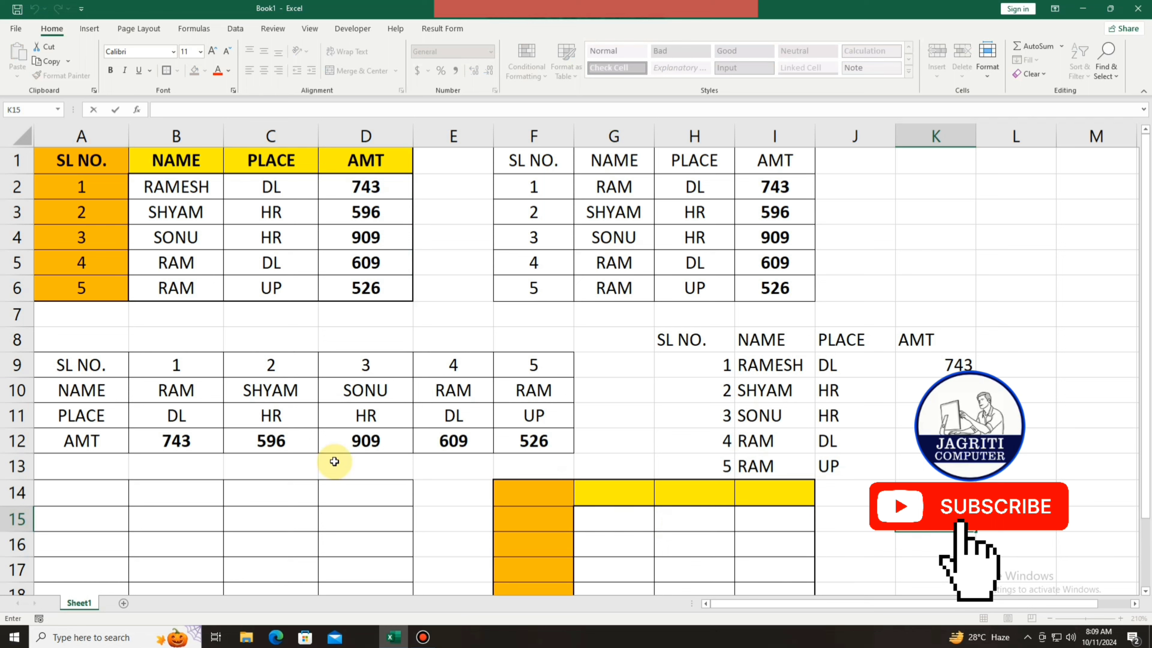
- Copy the coloured table in A1:D6 and paste it at A1 of a new worksheet
{"action": "mouse_move", "coordinate": [83, 166]}
{"action": "left_mouse_down"}
{"action": "mouse_move", "coordinate": [327, 270]}
{"action": "mouse_move", "coordinate": [342, 291]}
{"action": "mouse_move", "coordinate": [327, 291]}
{"action": "left_mouse_up"}
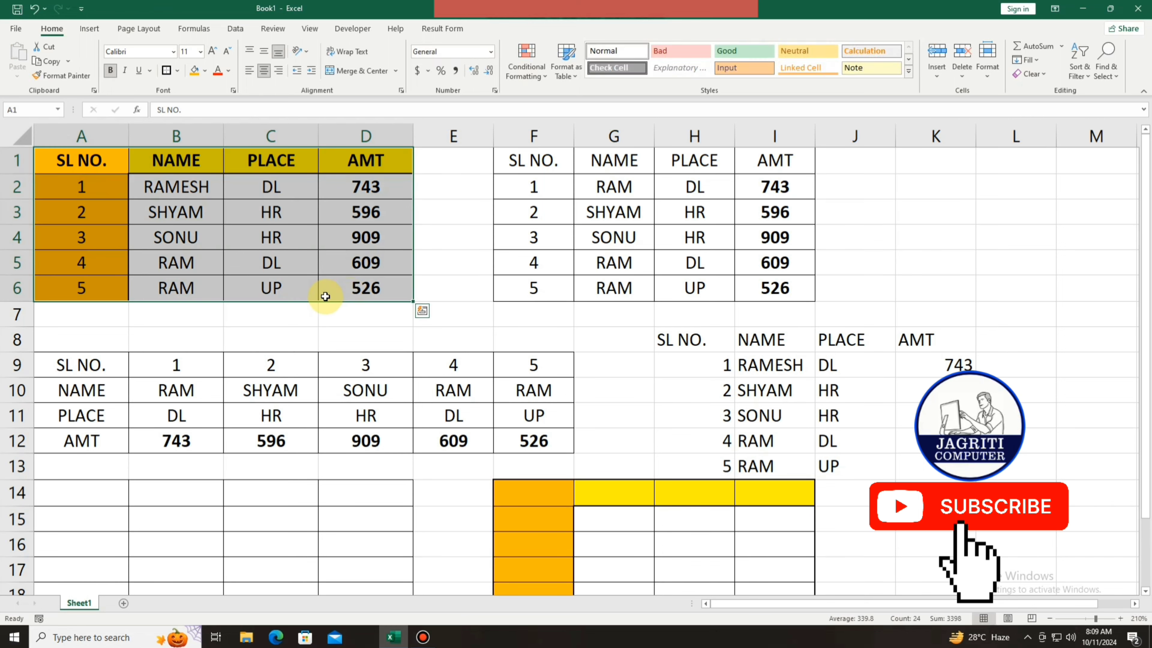
{"action": "left_click", "coordinate": [51, 61]}
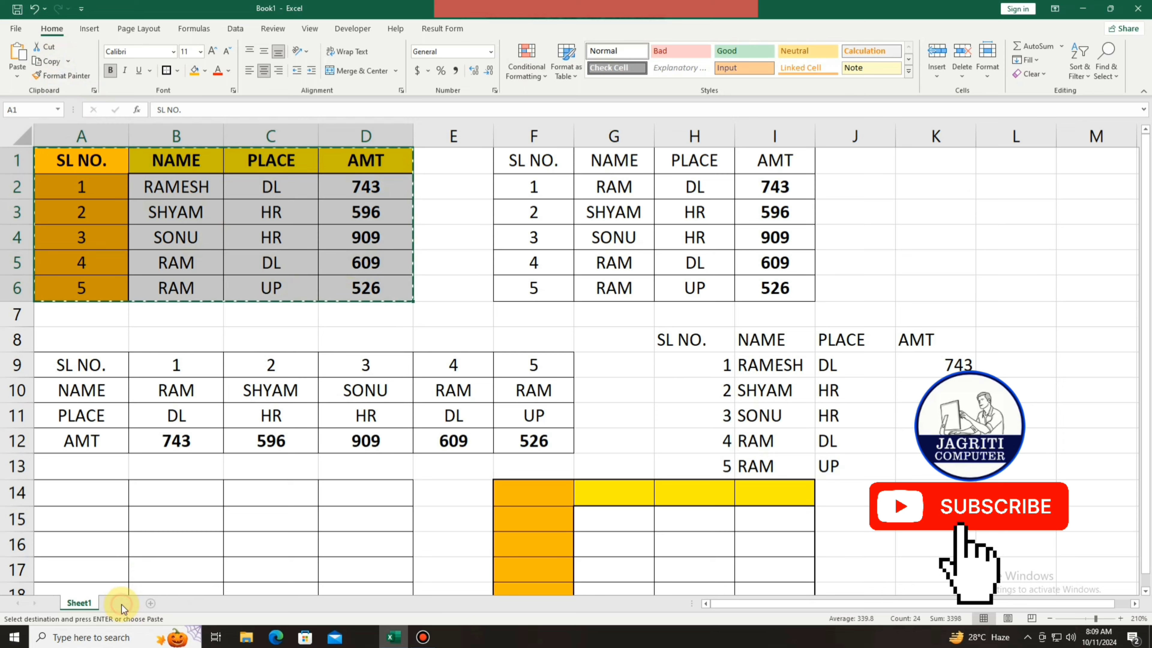
{"action": "left_click", "coordinate": [123, 604]}
{"action": "key", "text": "ctrl+v"}
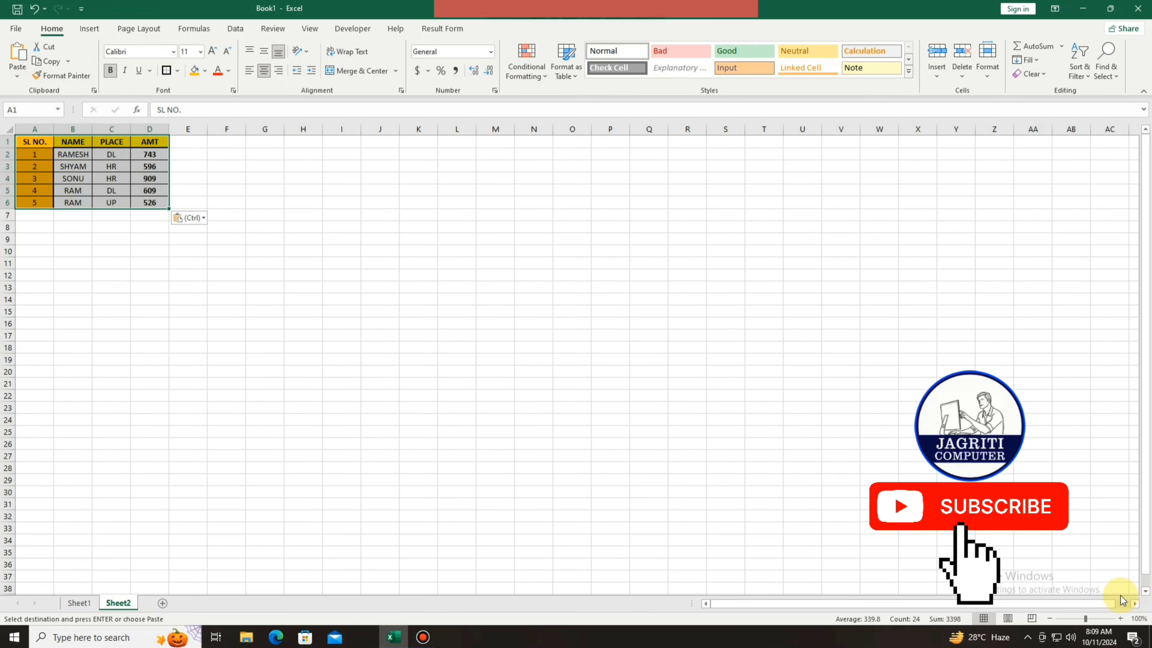
{"action": "left_click", "coordinate": [1119, 620]}
{"action": "left_click", "coordinate": [1120, 619]}
{"action": "left_click", "coordinate": [1120, 619]}
{"action": "left_click", "coordinate": [1119, 619]}
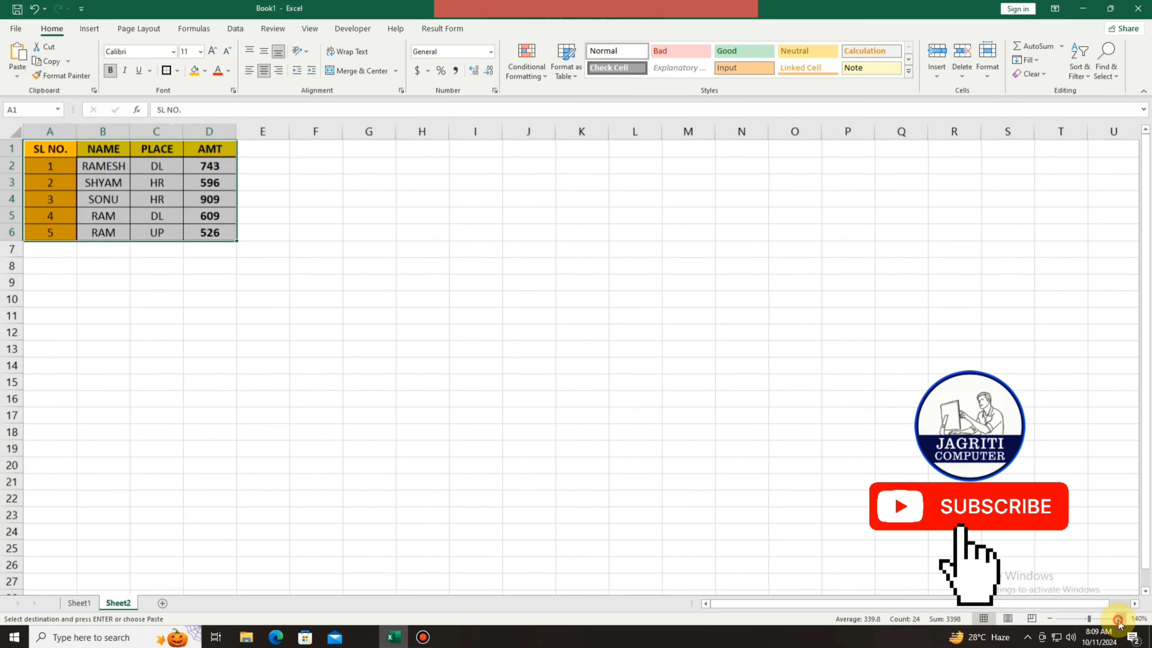
{"action": "left_click", "coordinate": [1119, 619]}
{"action": "left_click", "coordinate": [1119, 619]}
{"action": "left_click", "coordinate": [1120, 619]}
{"action": "left_click", "coordinate": [1120, 619]}
{"action": "left_click", "coordinate": [156, 343]}
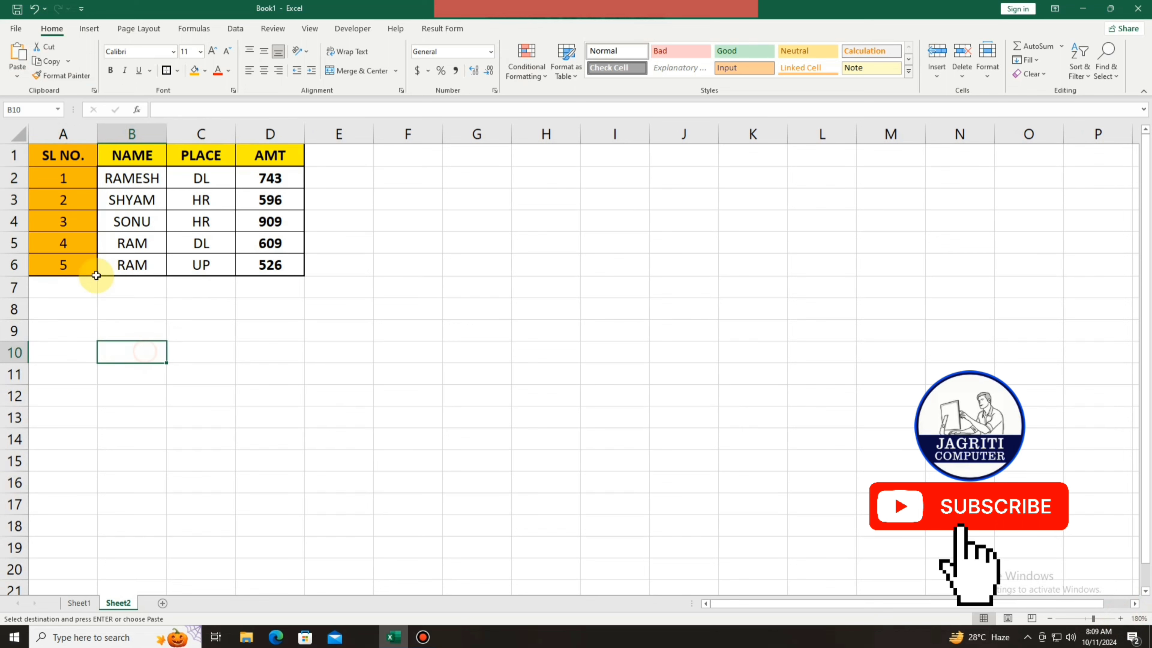
{"action": "left_click", "coordinate": [1120, 619]}
{"action": "left_click", "coordinate": [1120, 619]}
{"action": "left_click", "coordinate": [1120, 618]}
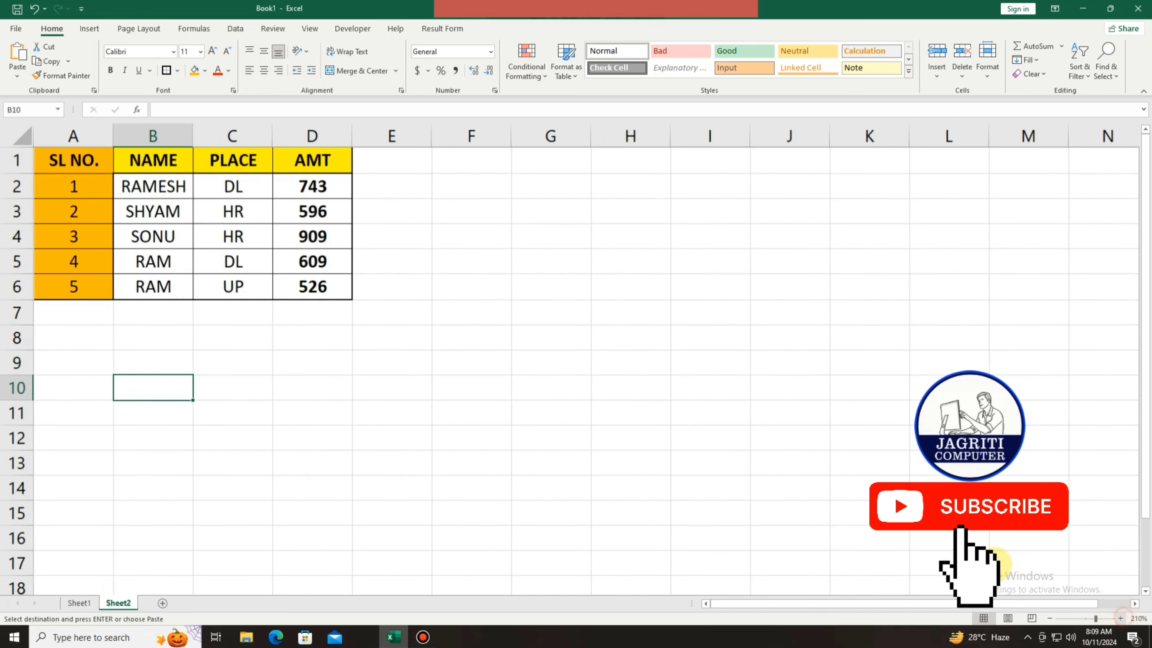
{"action": "left_click", "coordinate": [19, 77]}
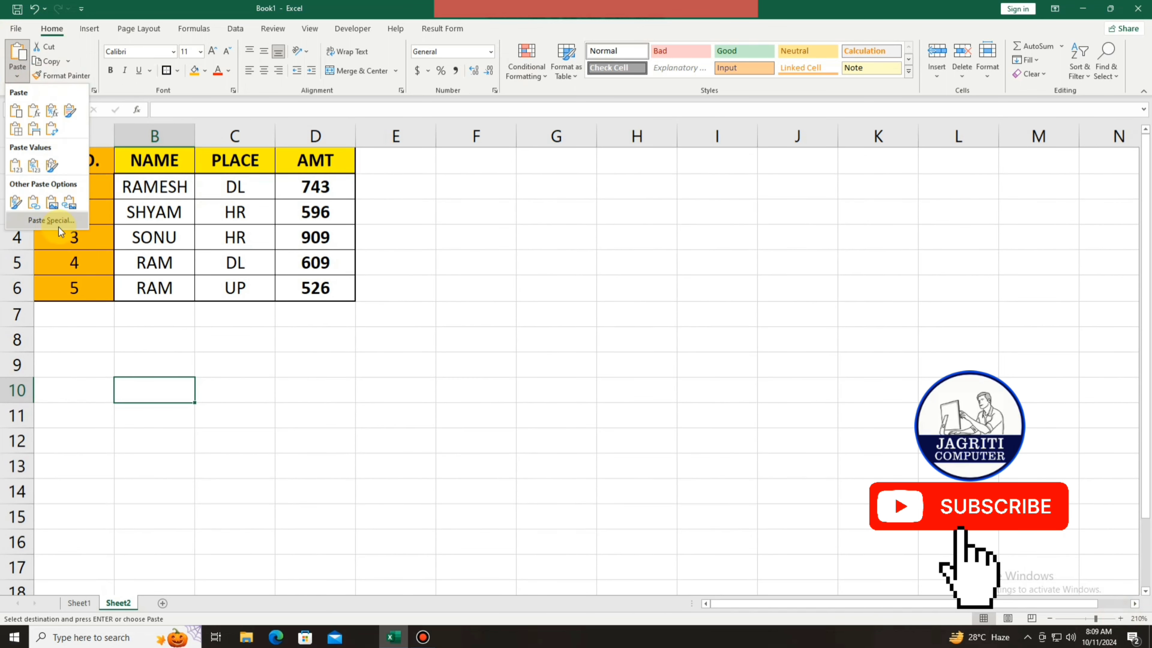
{"action": "left_click", "coordinate": [51, 222]}
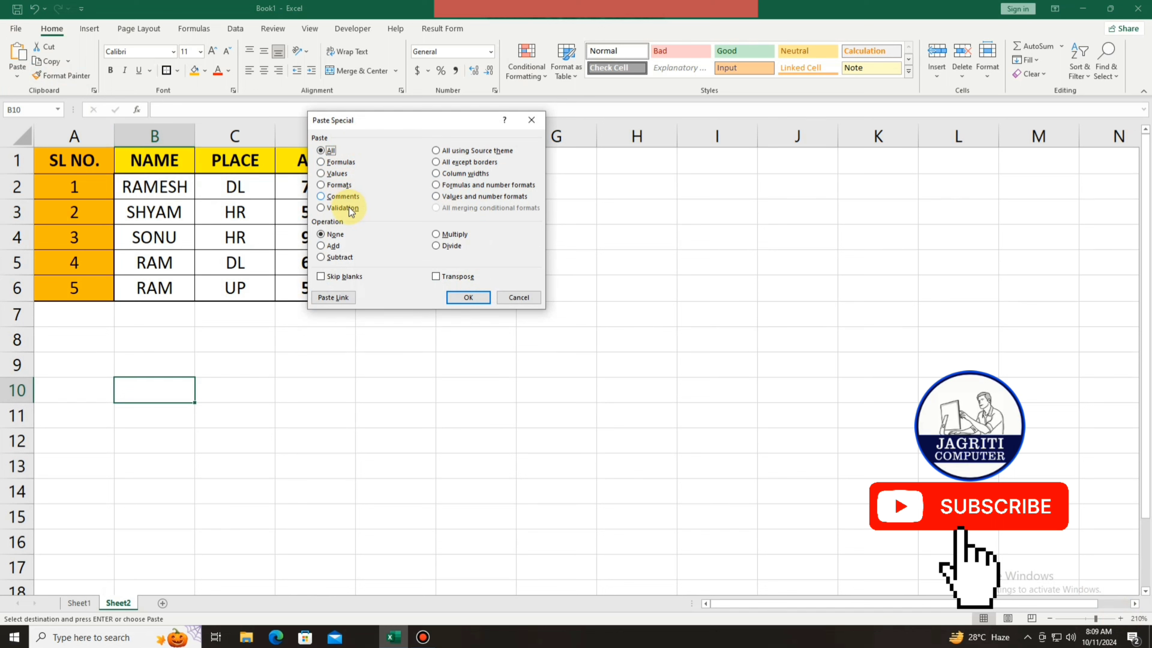
{"action": "left_click", "coordinate": [513, 297]}
- Total the AMT column in D7 with the formula =SUM(D2:D6)
{"action": "left_click", "coordinate": [303, 321]}
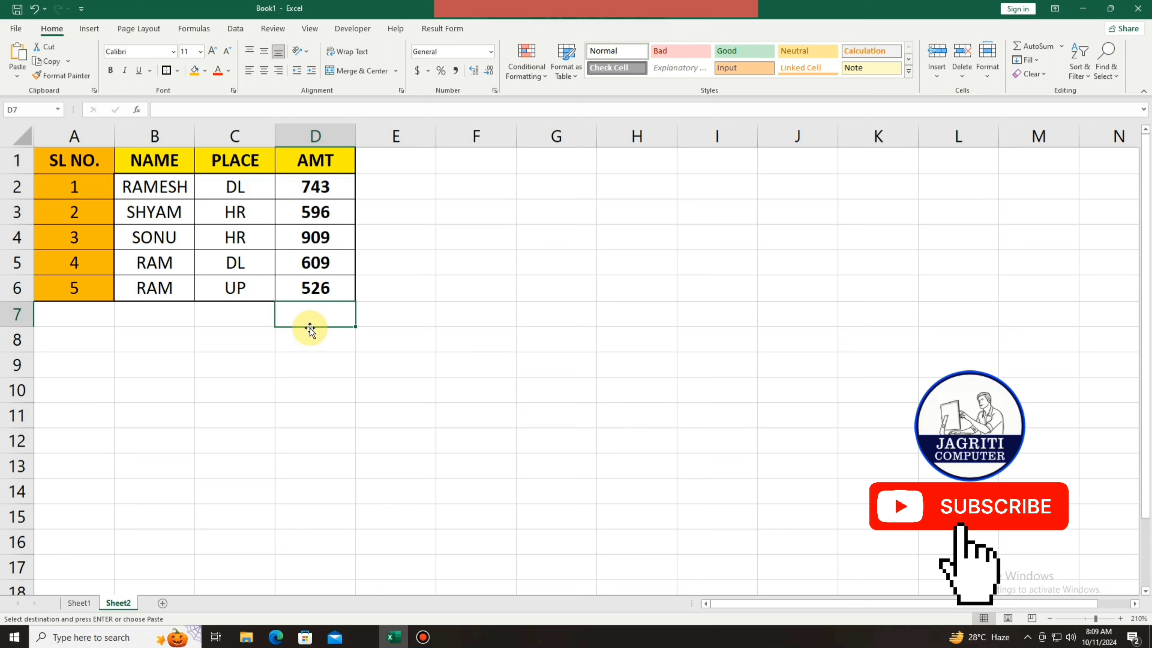
{"action": "type", "text": "=SUM"}
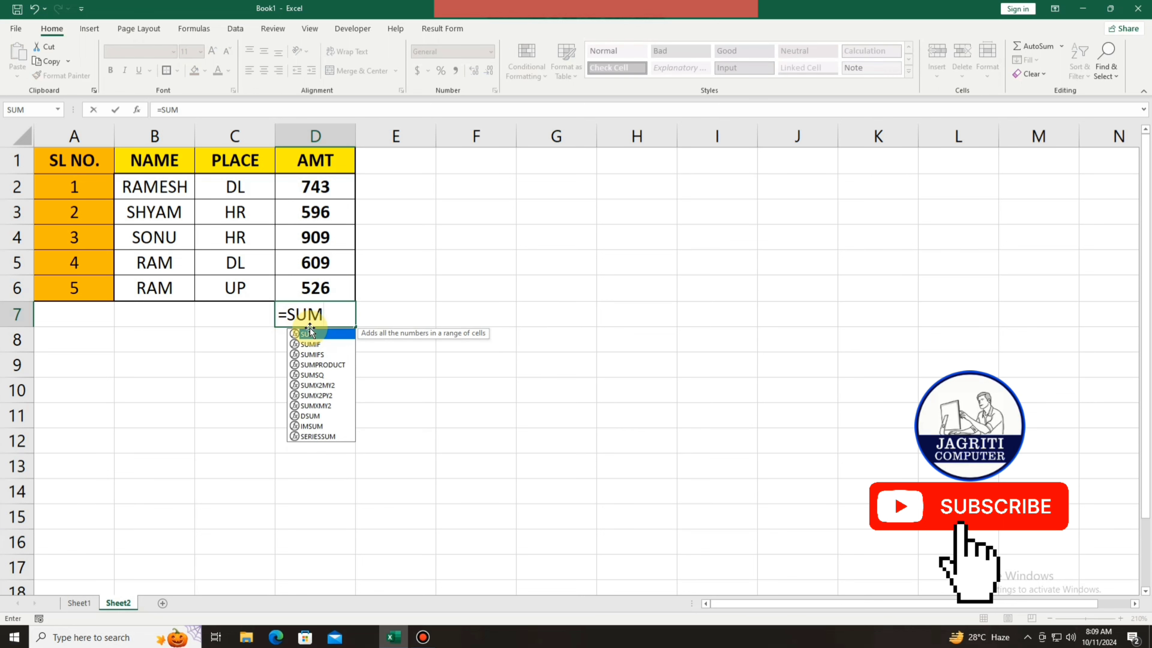
{"action": "double_click", "coordinate": [310, 333]}
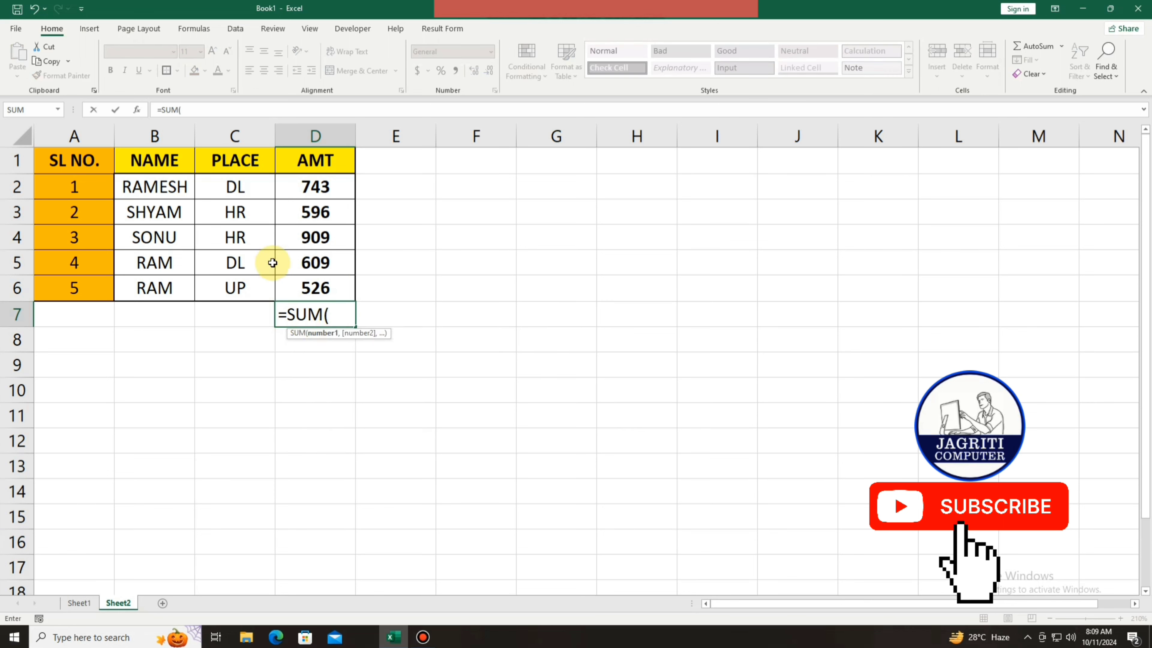
{"action": "left_click_drag", "start_coordinate": [326, 183], "coordinate": [328, 281]}
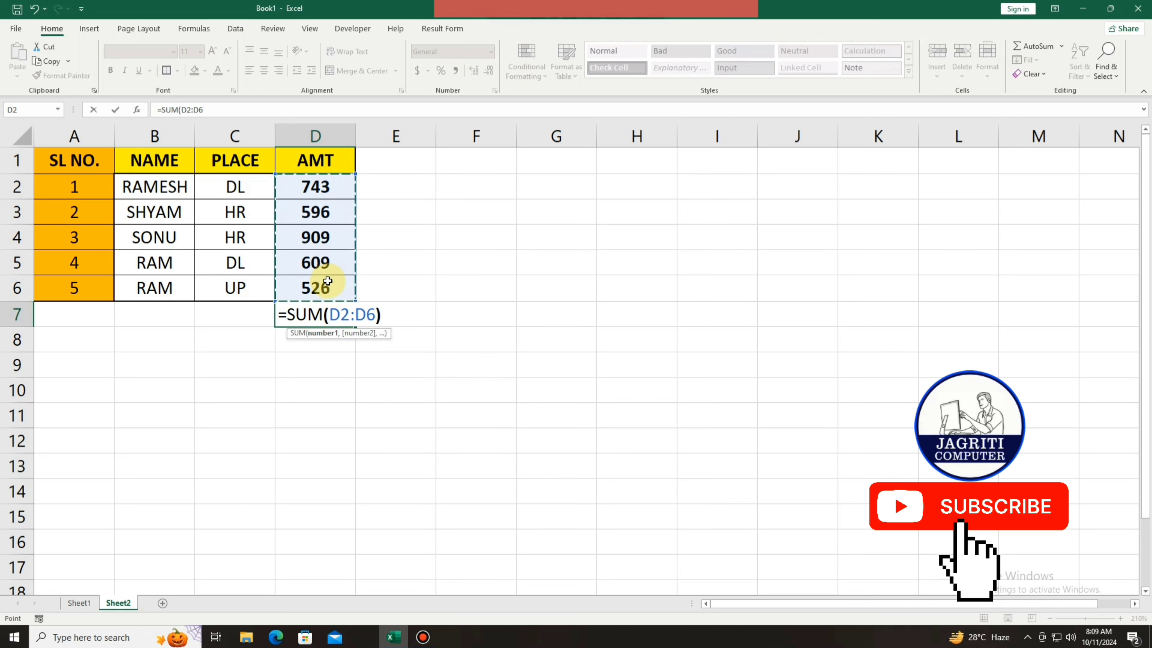
{"action": "key", "text": "Return"}
{"action": "key", "text": "Up"}
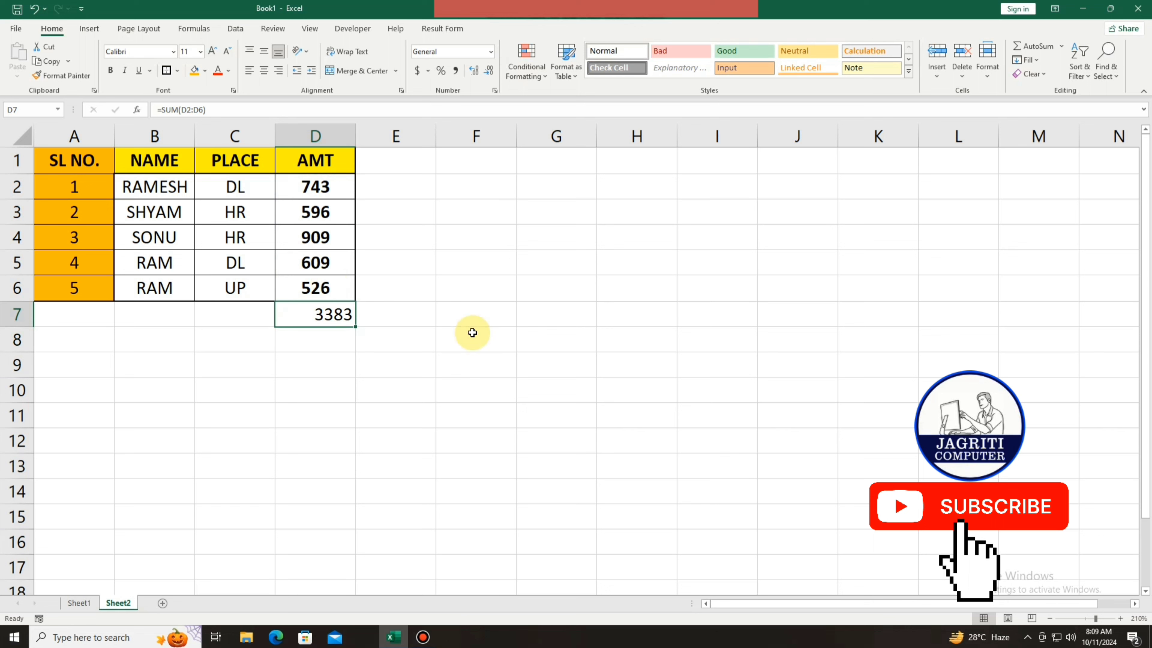
- Enter the numbers 45 in F2 and 23 in F3
{"action": "left_click", "coordinate": [478, 184]}
{"action": "type", "text": "45"}
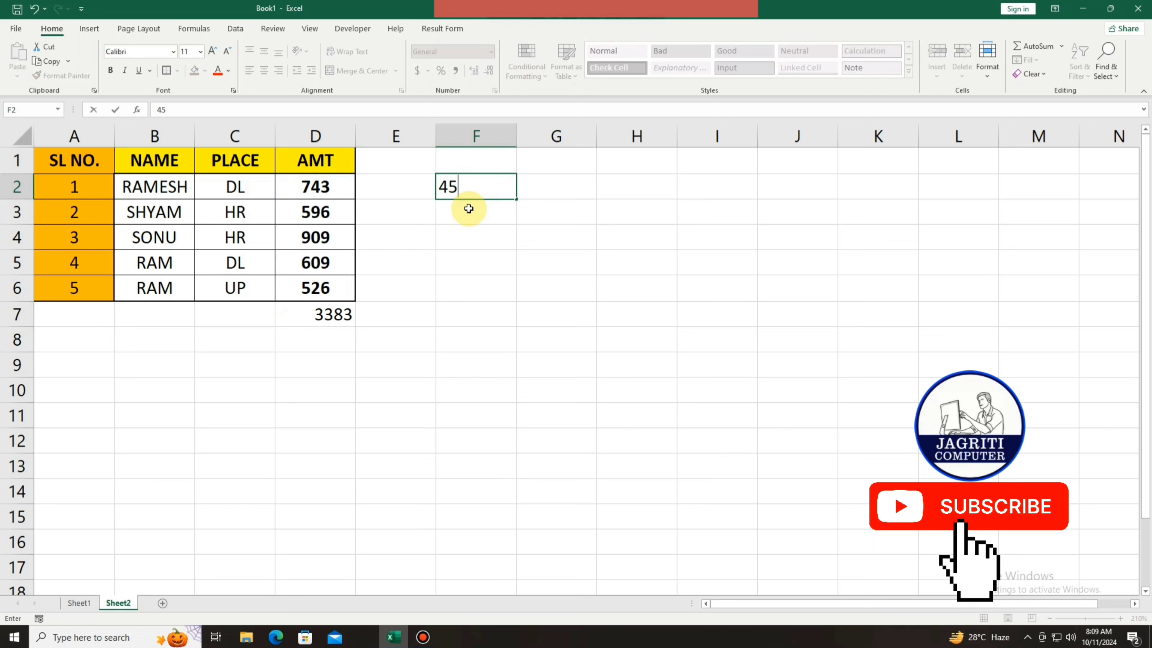
{"action": "key", "text": "Return"}
{"action": "type", "text": "23"}
{"action": "key", "text": "Return"}
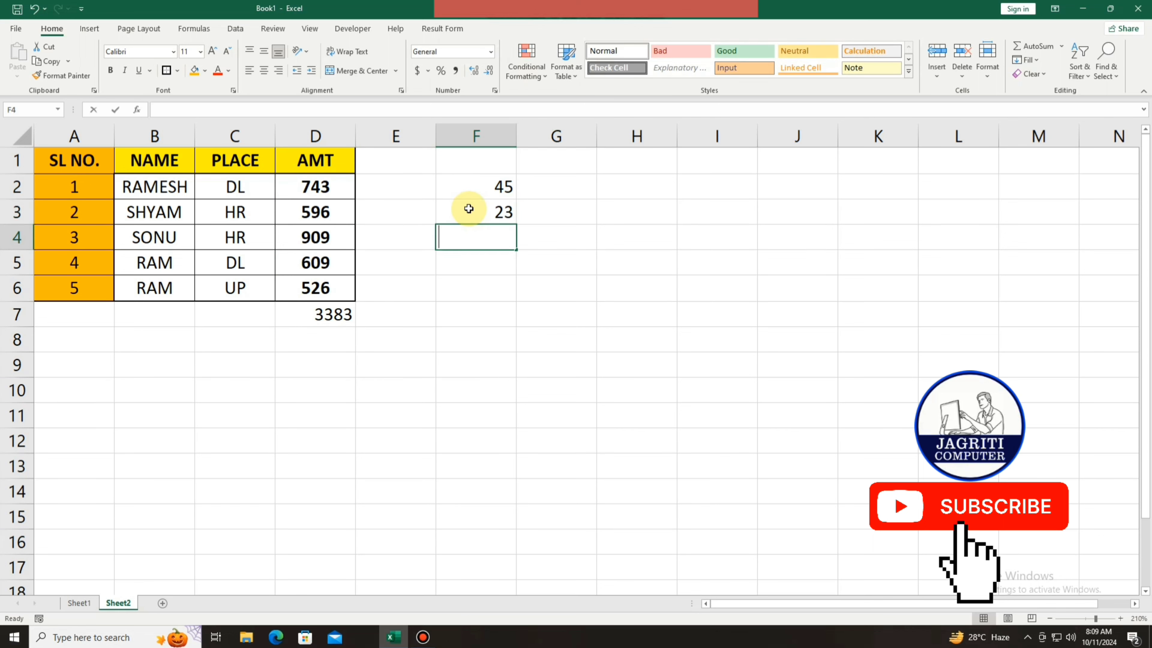
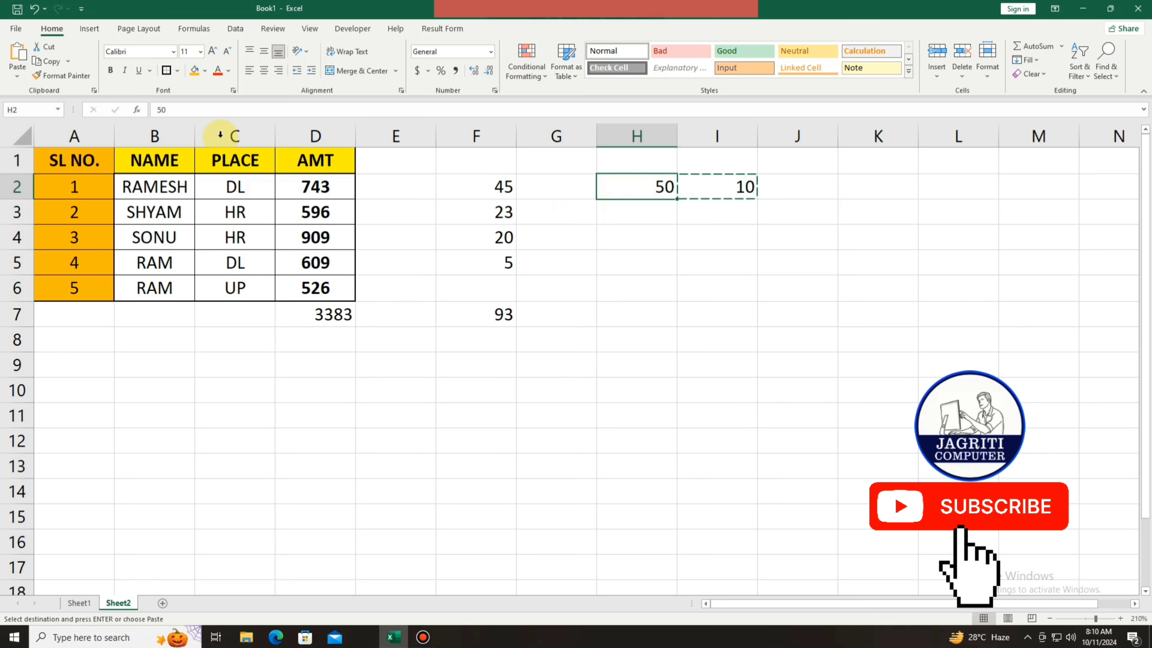
- Add the copied value of I2 to H2 using Paste Special with the Add operation
{"action": "left_click", "coordinate": [24, 81]}
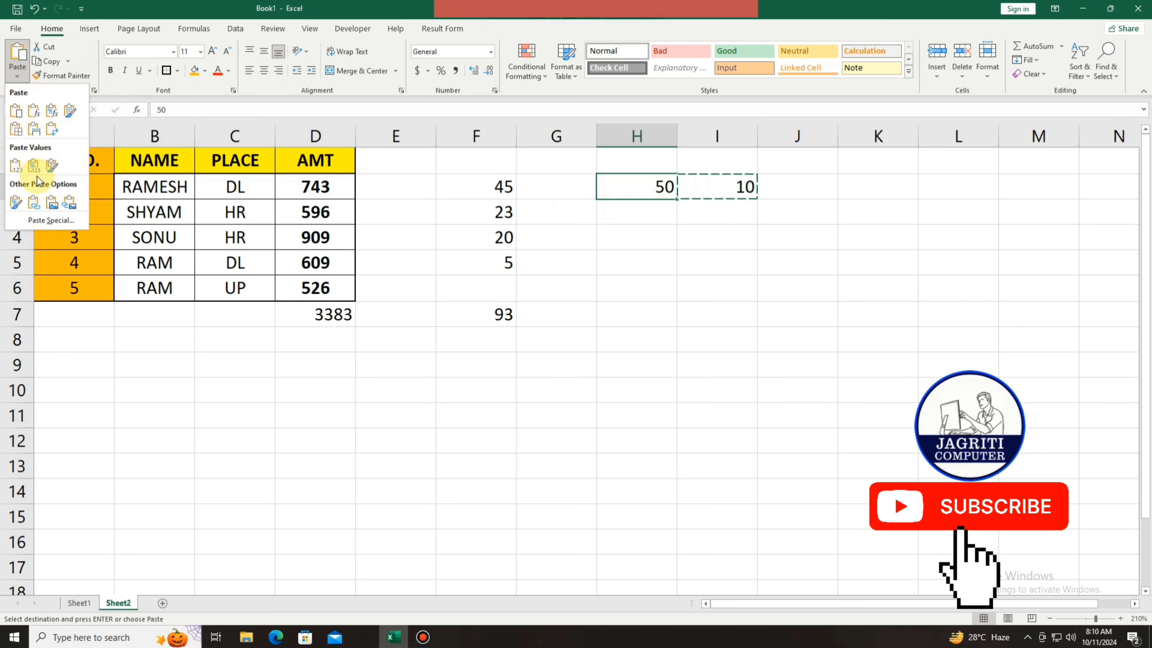
{"action": "left_click", "coordinate": [46, 221]}
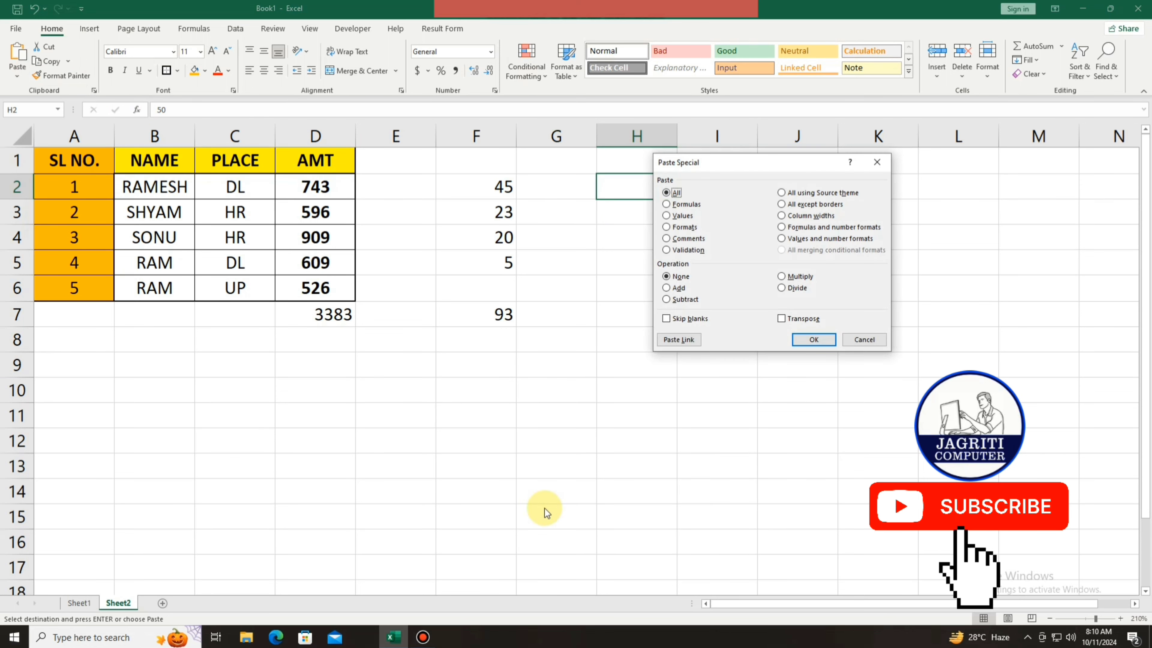
{"action": "left_click", "coordinate": [679, 289]}
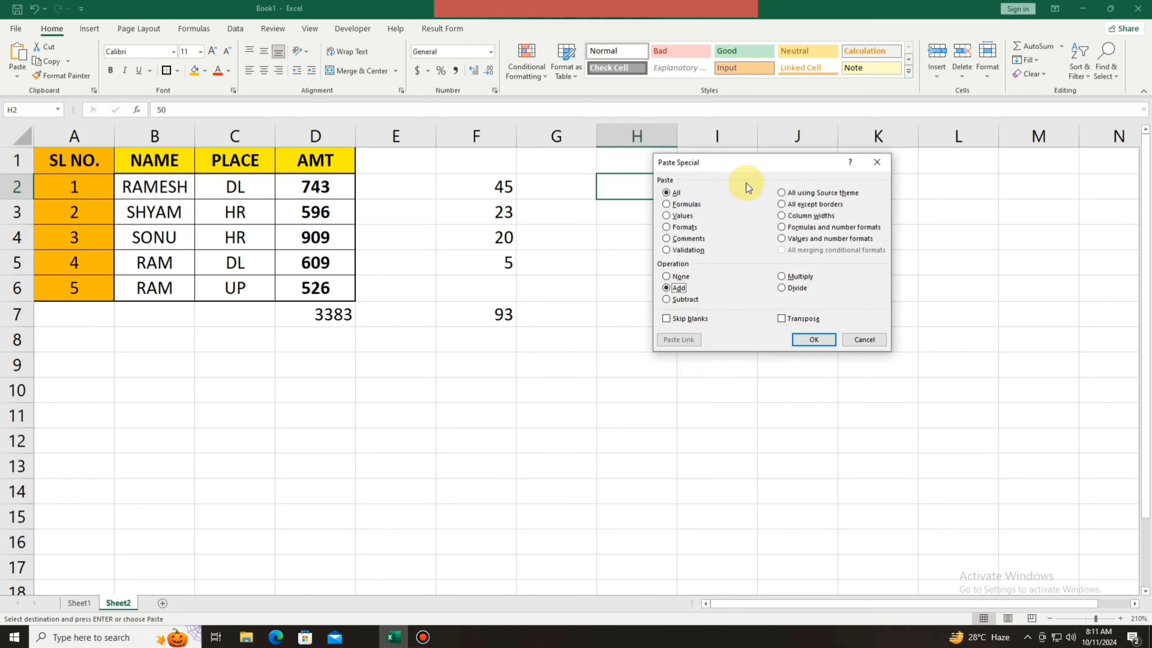
{"action": "left_click_drag", "start_coordinate": [746, 165], "coordinate": [832, 302]}
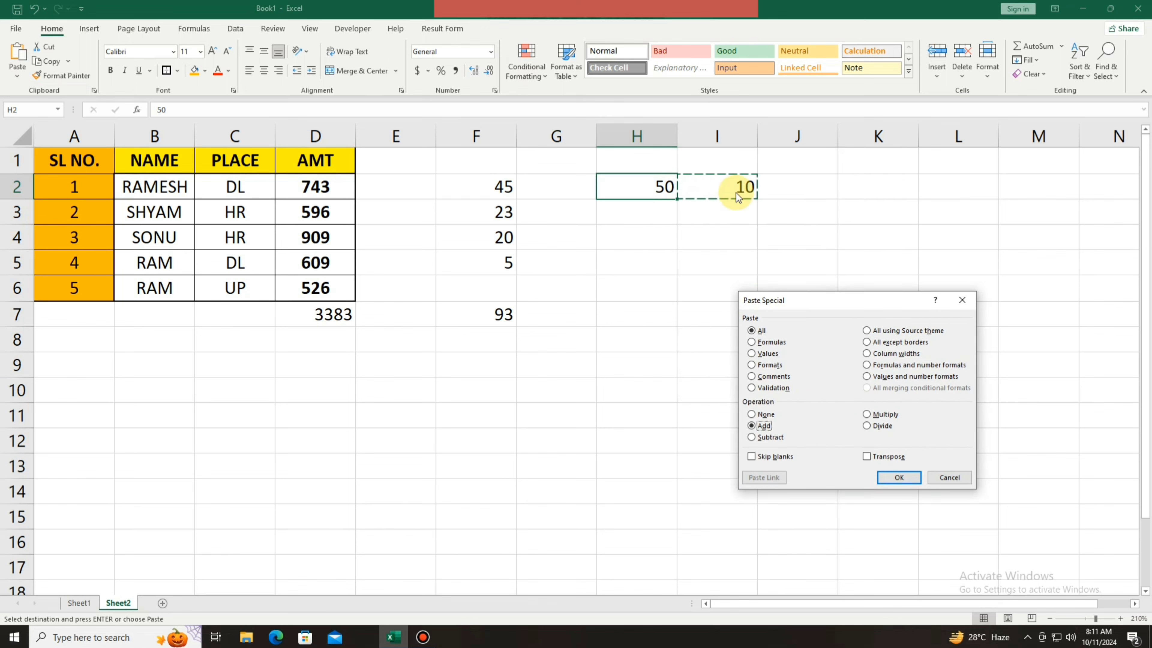
{"action": "left_click", "coordinate": [895, 477]}
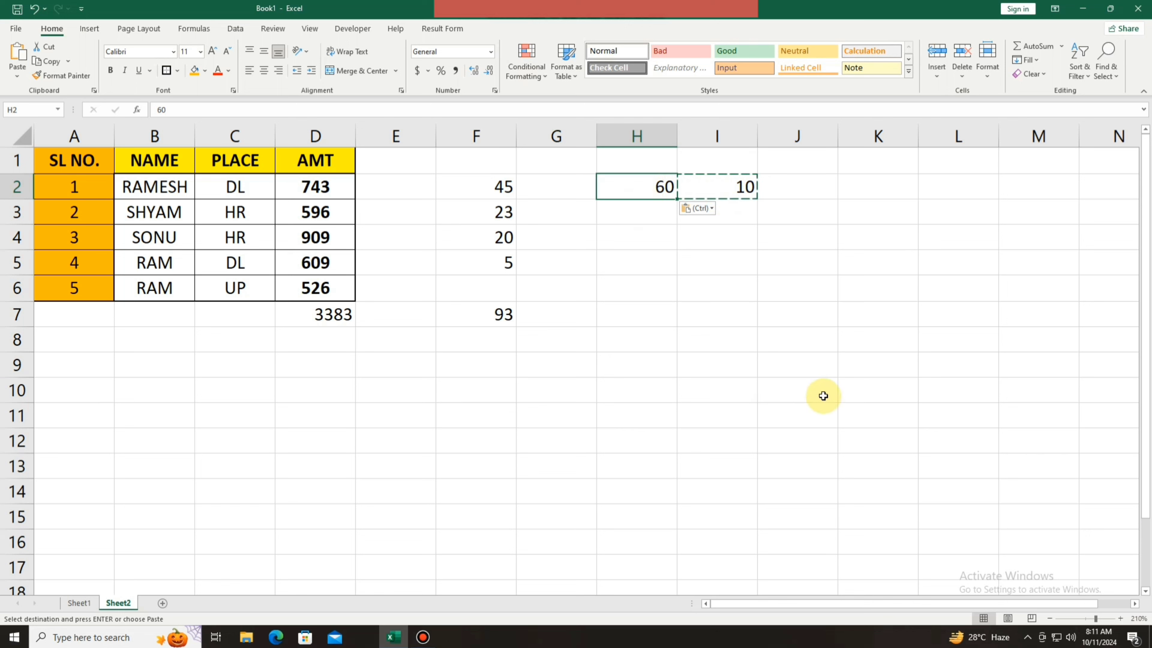
{"action": "left_click", "coordinate": [18, 76]}
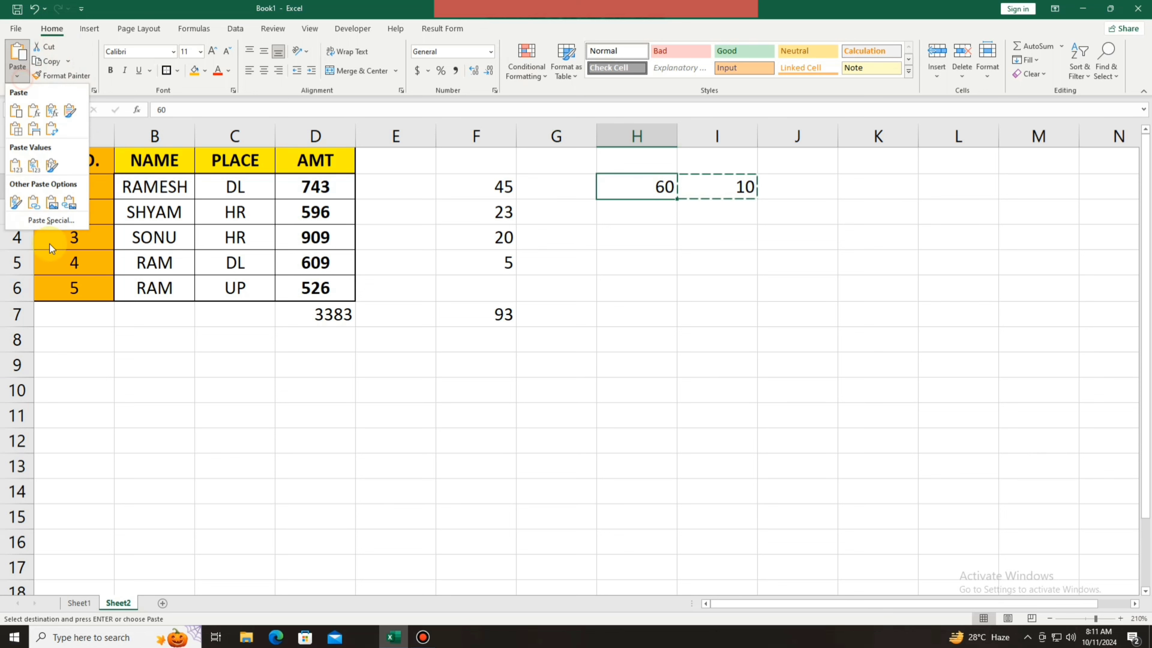
{"action": "left_click", "coordinate": [44, 221]}
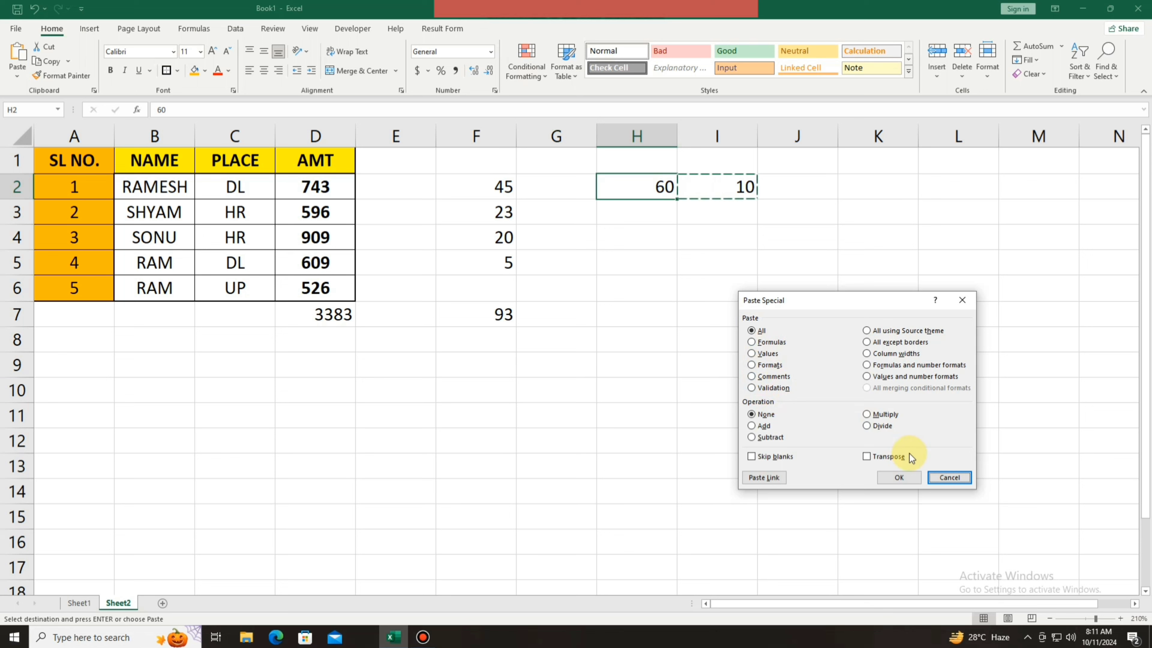
{"action": "left_click", "coordinate": [949, 478]}
- Copy the AMT total in D7 and paste it into K7 with a normal paste
{"action": "left_click", "coordinate": [318, 316]}
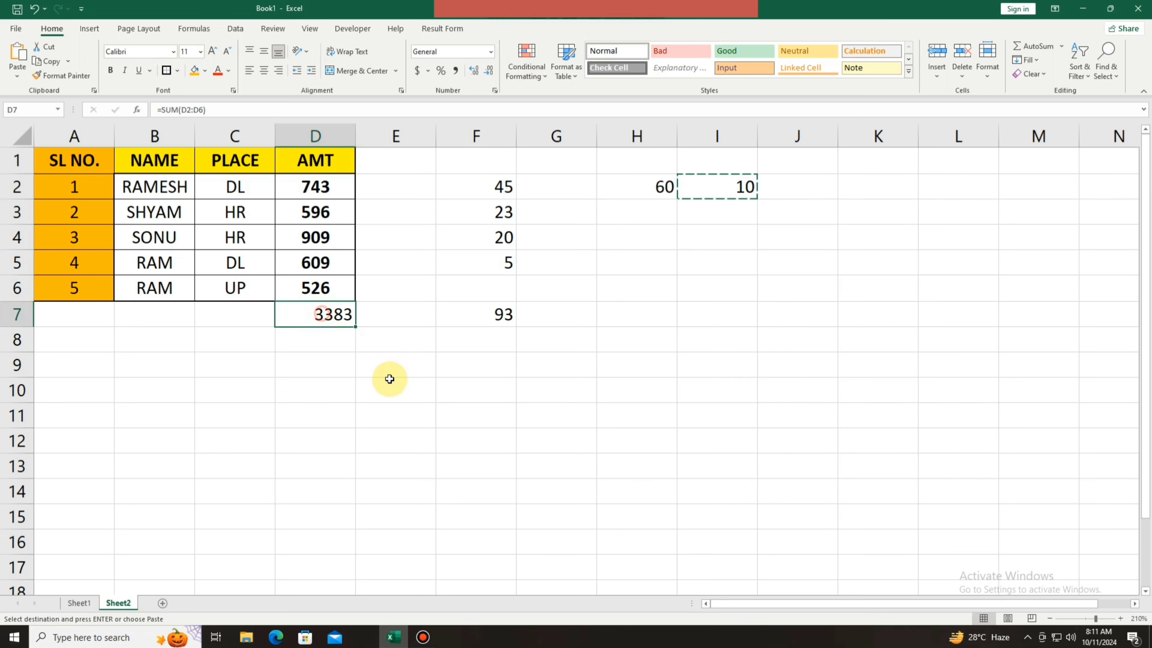
{"action": "left_click", "coordinate": [48, 61]}
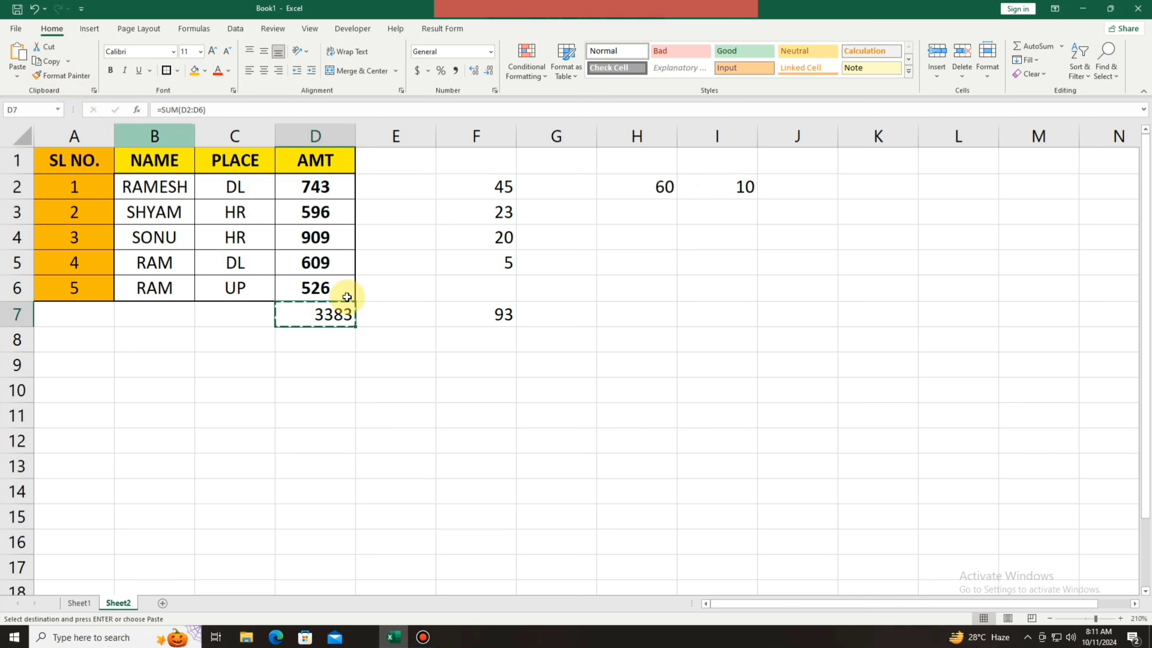
{"action": "left_click", "coordinate": [894, 312]}
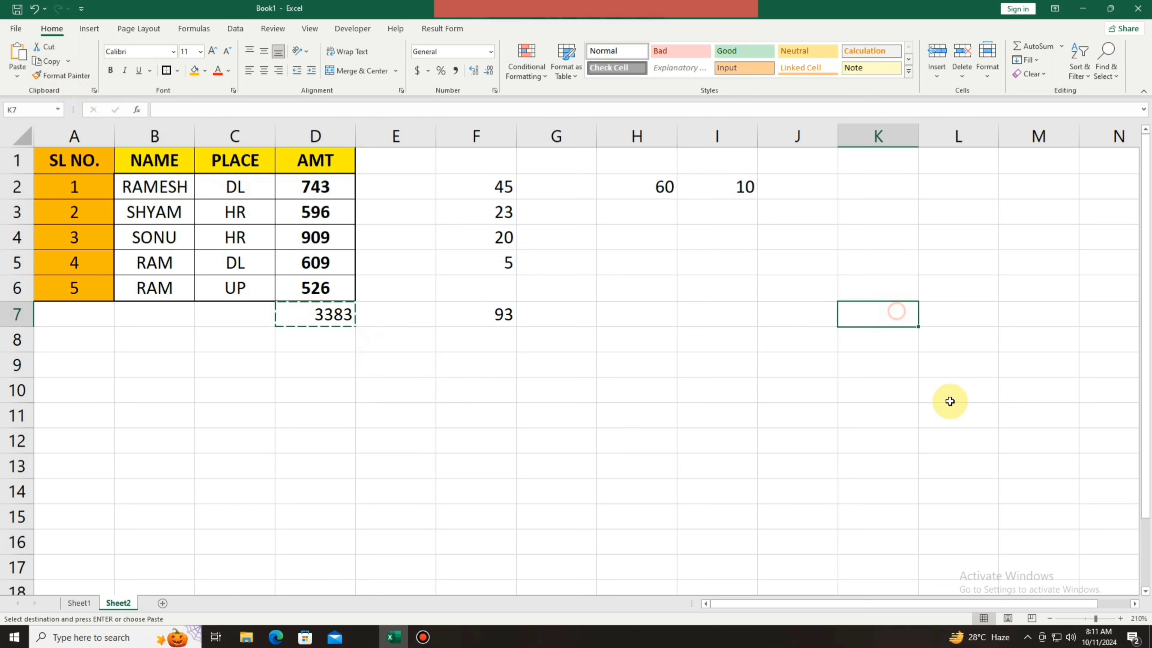
{"action": "left_click", "coordinate": [18, 57]}
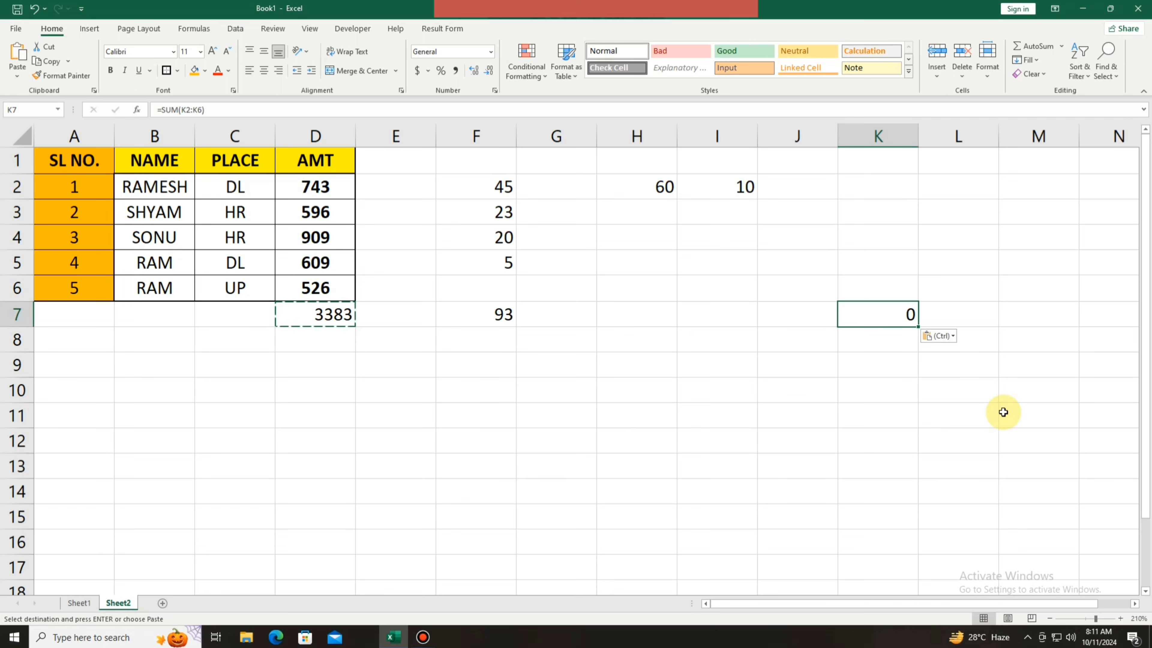
- Inspect the formula pasted into K7 and clear the cell
{"action": "double_click", "coordinate": [900, 313]}
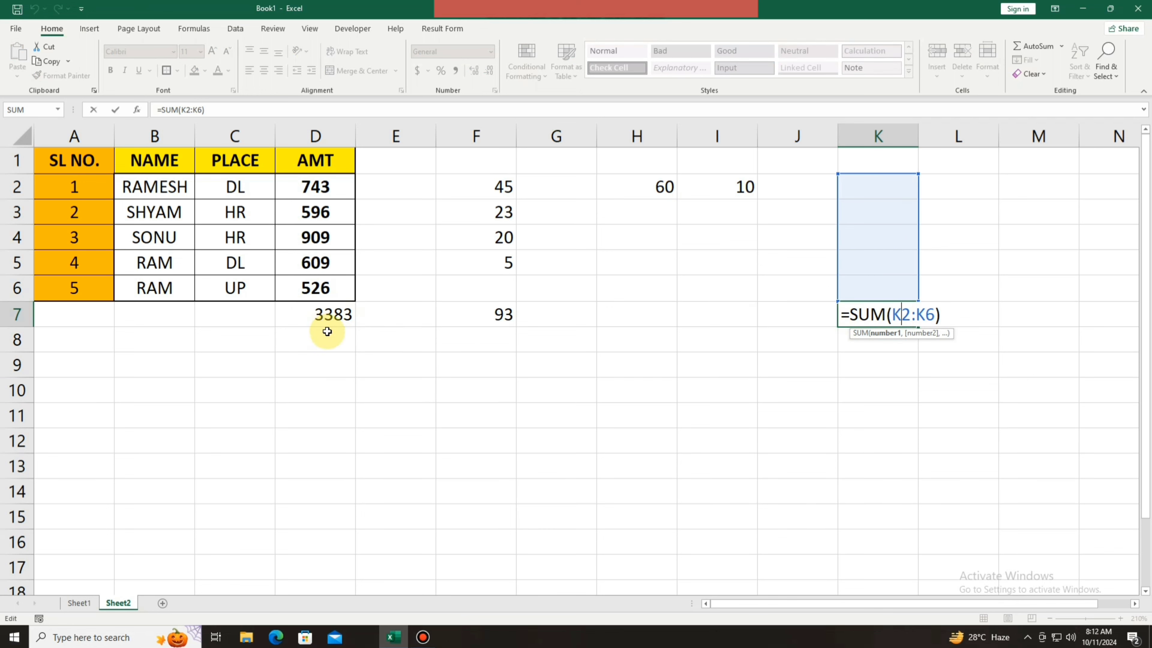
{"action": "key", "text": "Return"}
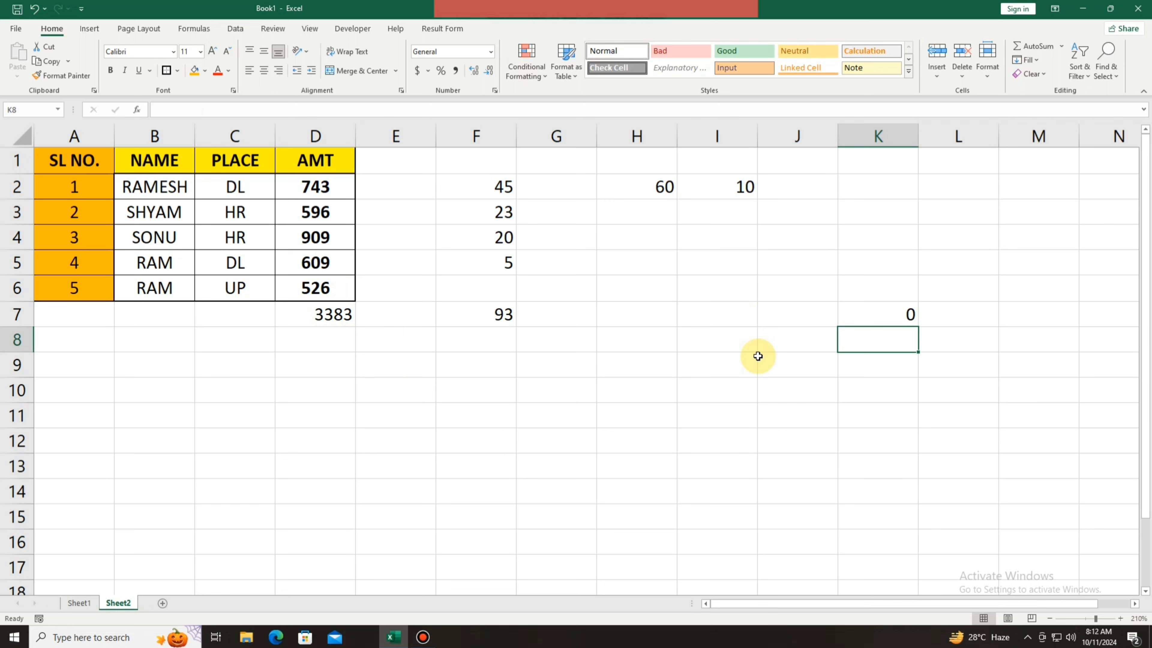
{"action": "left_click", "coordinate": [896, 314]}
- Copy the AMT total in D7 and paste only its value into K7 using Paste Special
{"action": "left_click", "coordinate": [309, 313]}
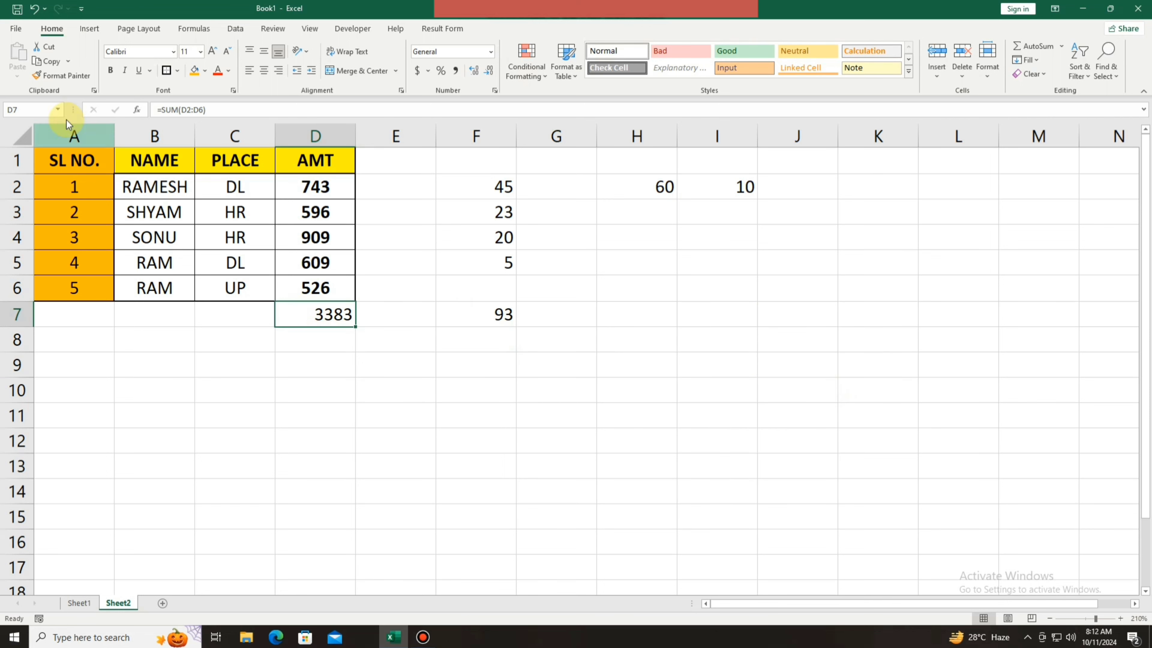
{"action": "left_click", "coordinate": [53, 66]}
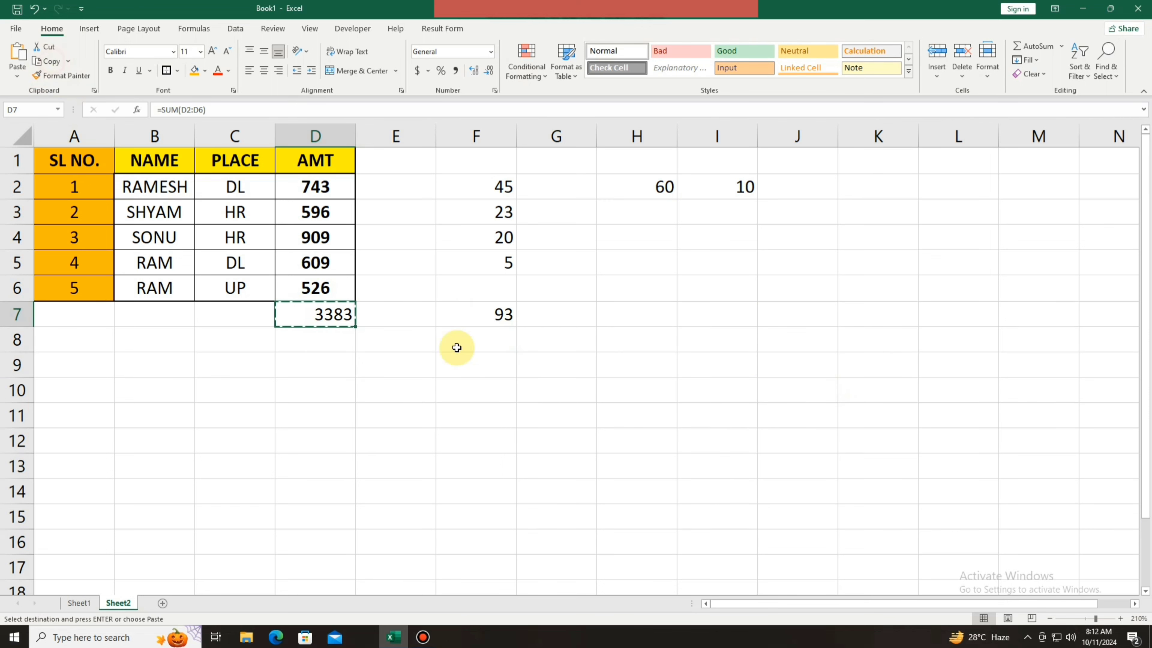
{"action": "left_click", "coordinate": [894, 314]}
{"action": "left_click", "coordinate": [17, 77]}
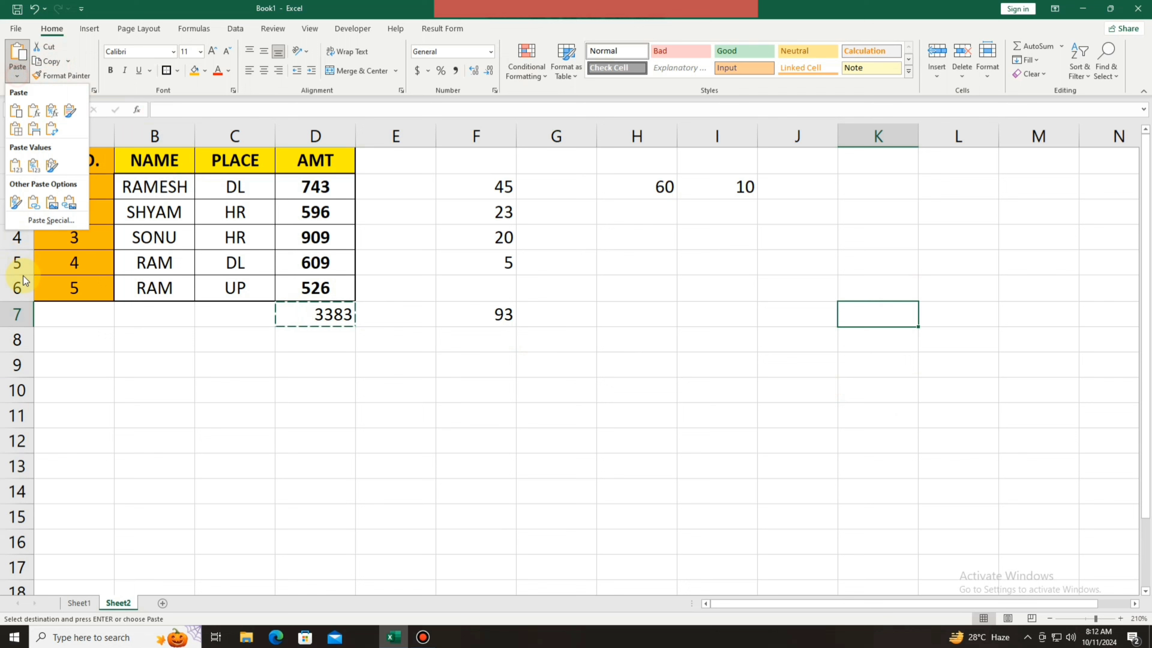
{"action": "left_click", "coordinate": [32, 223]}
{"action": "left_click", "coordinate": [770, 356]}
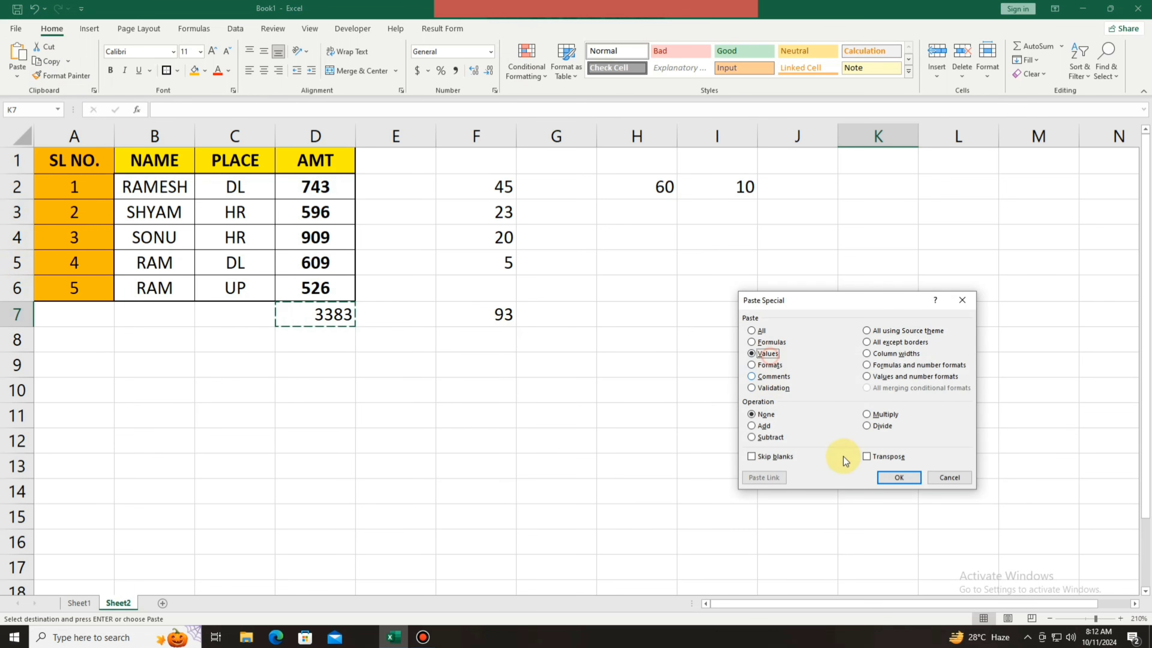
{"action": "left_click", "coordinate": [898, 477]}
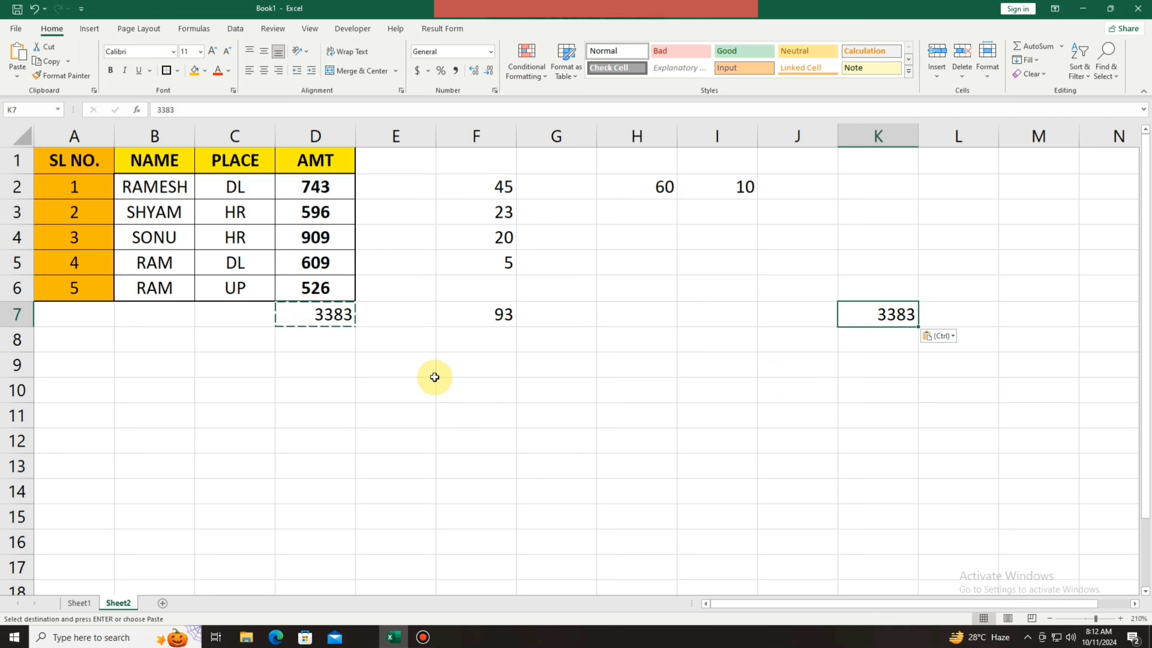
{"action": "left_click", "coordinate": [412, 335]}
{"action": "key", "text": "Escape"}
{"action": "left_click", "coordinate": [395, 440]}
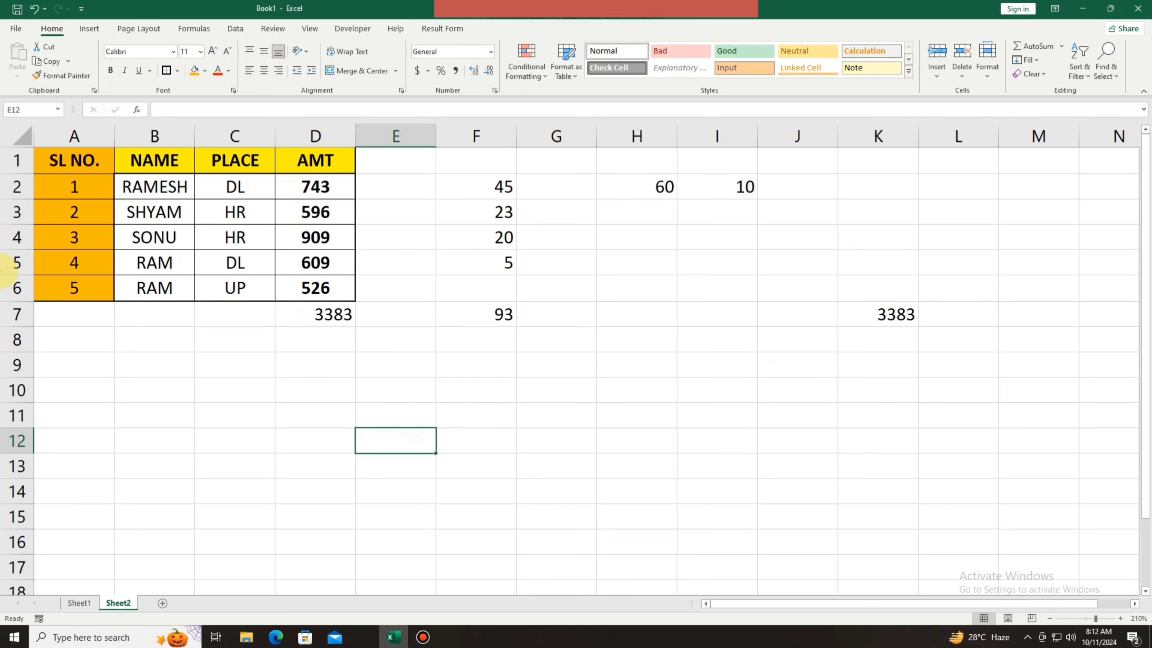
- Add a comment reading HELLO to cell A2
{"action": "left_click", "coordinate": [86, 188]}
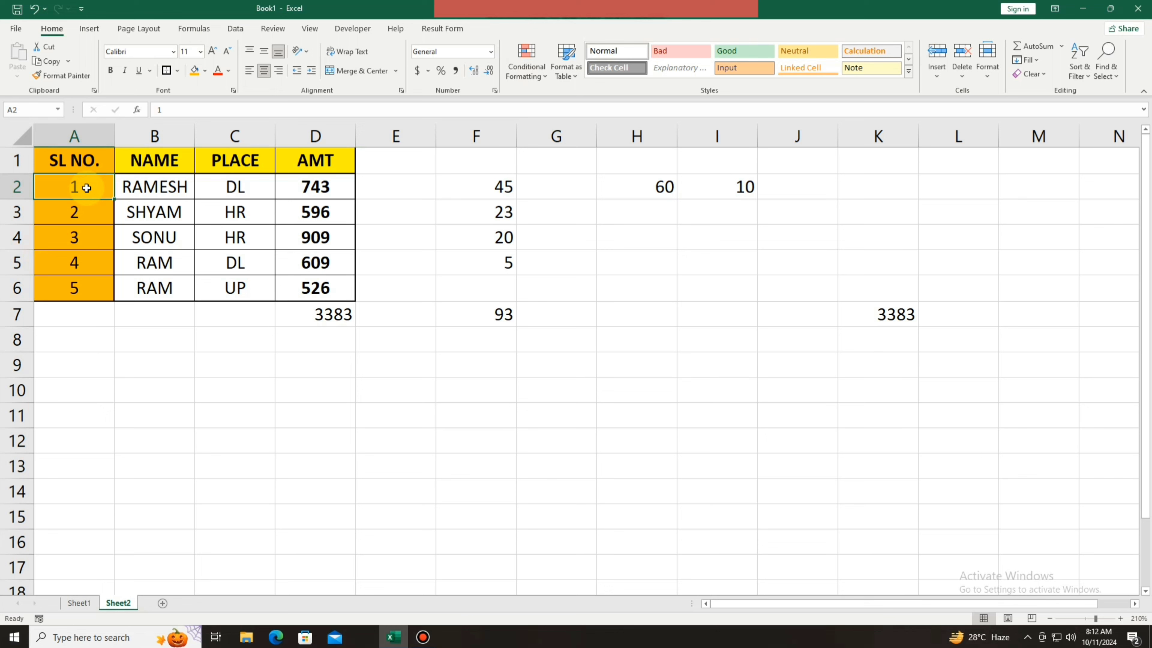
{"action": "left_click", "coordinate": [274, 31]}
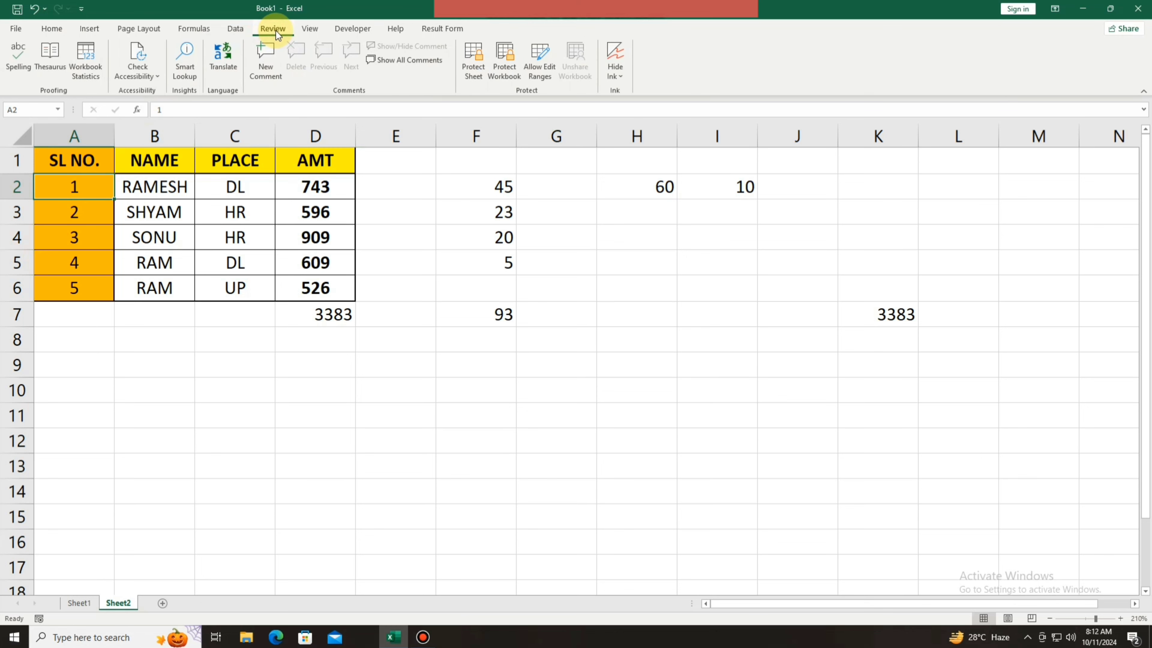
{"action": "left_click", "coordinate": [265, 55]}
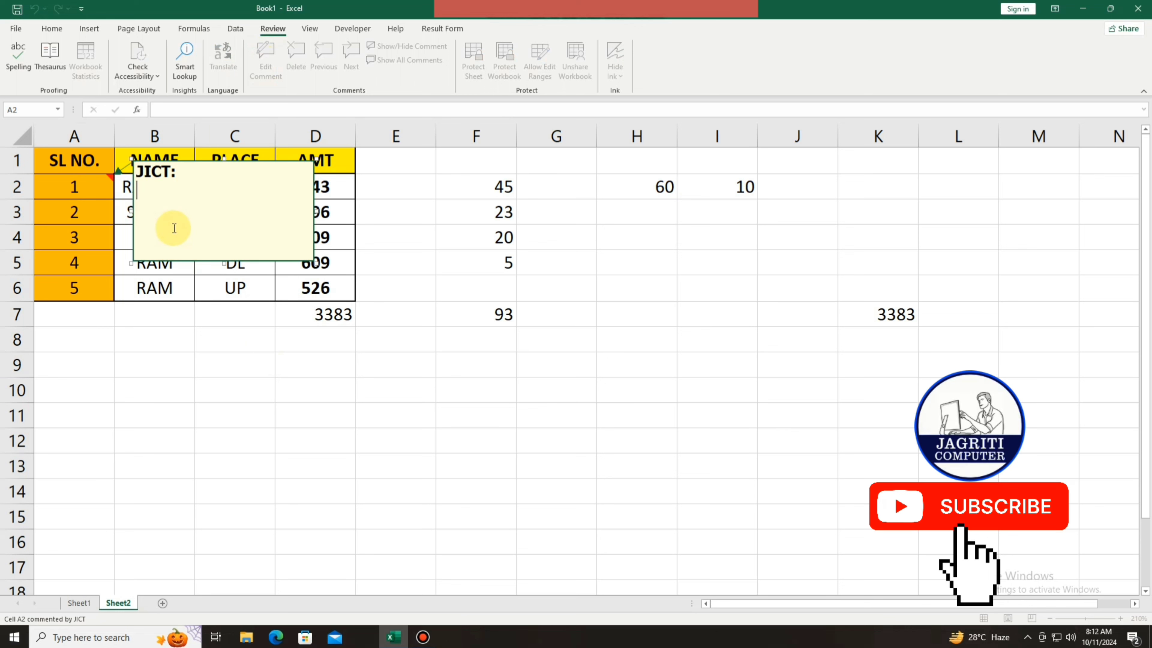
{"action": "type", "text": "HEL"}
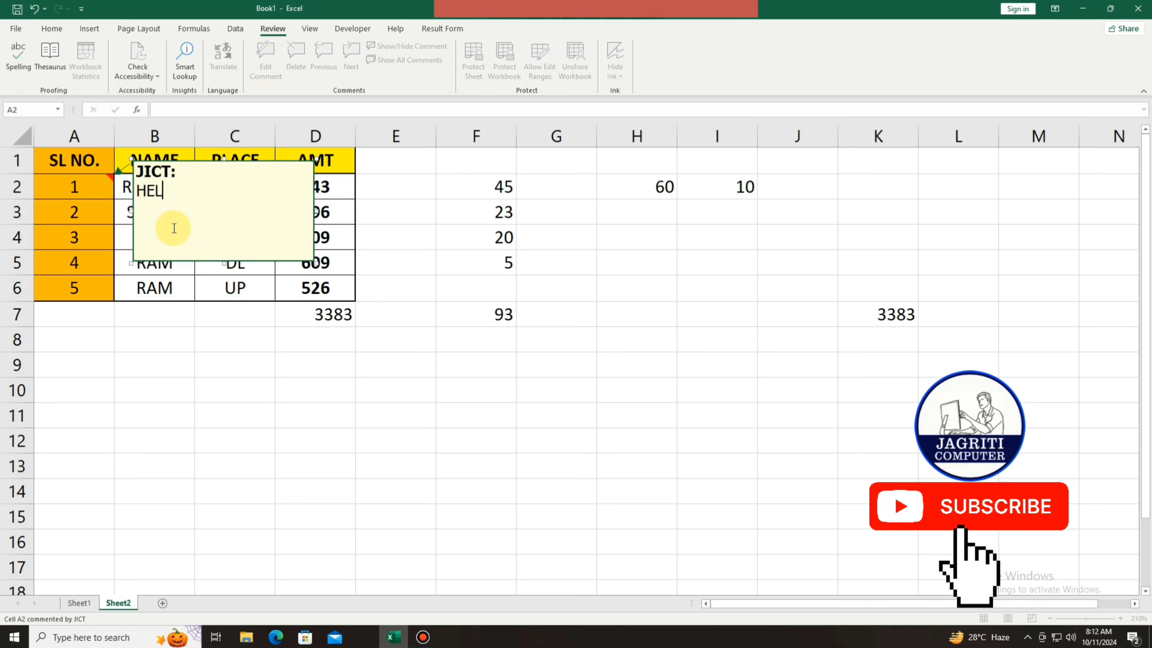
{"action": "type", "text": "LO"}
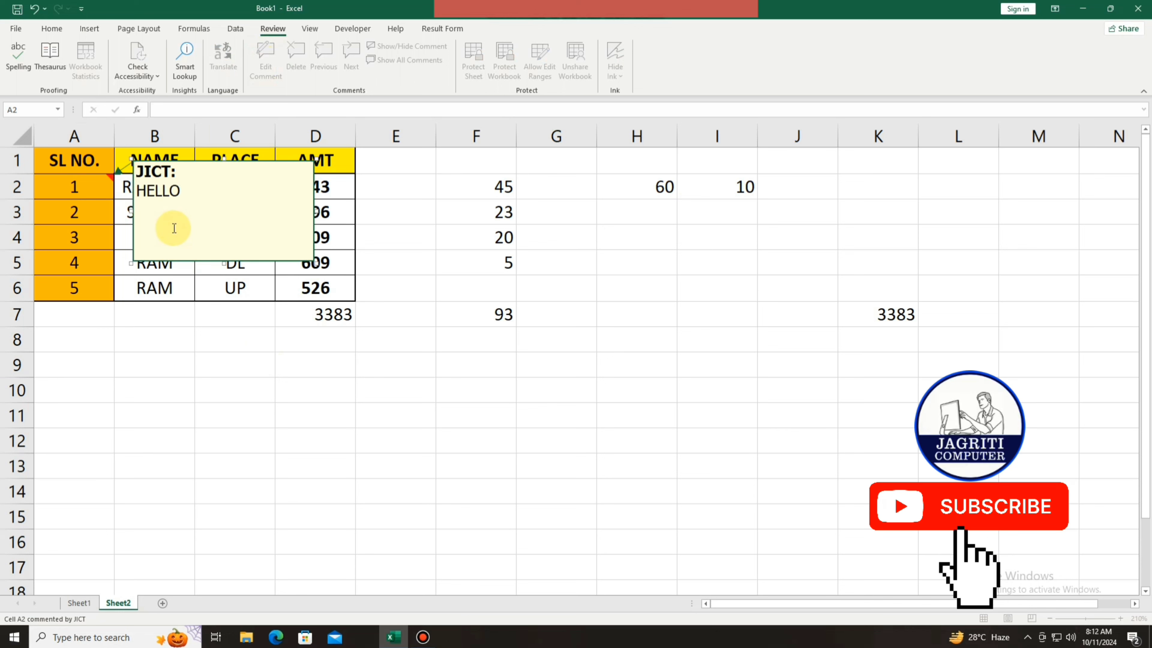
{"action": "left_click", "coordinate": [168, 364]}
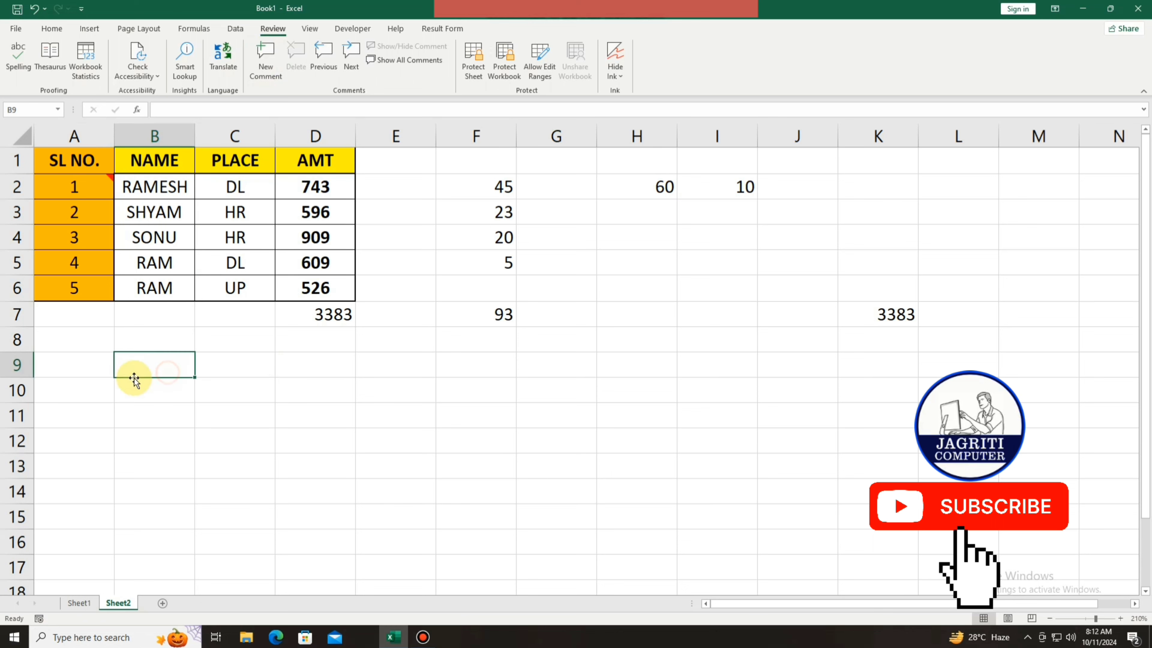
- Copy A2 and paste only its comment onto cells F2 to F5 using Paste Special
{"action": "left_click", "coordinate": [92, 186]}
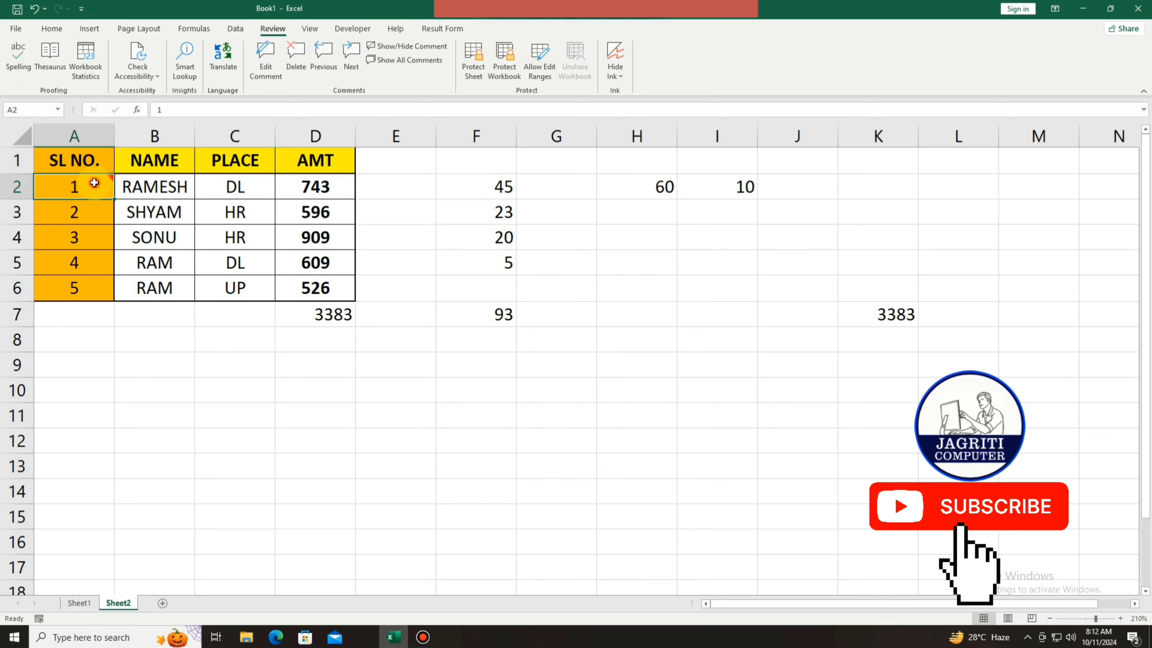
{"action": "left_click", "coordinate": [52, 31]}
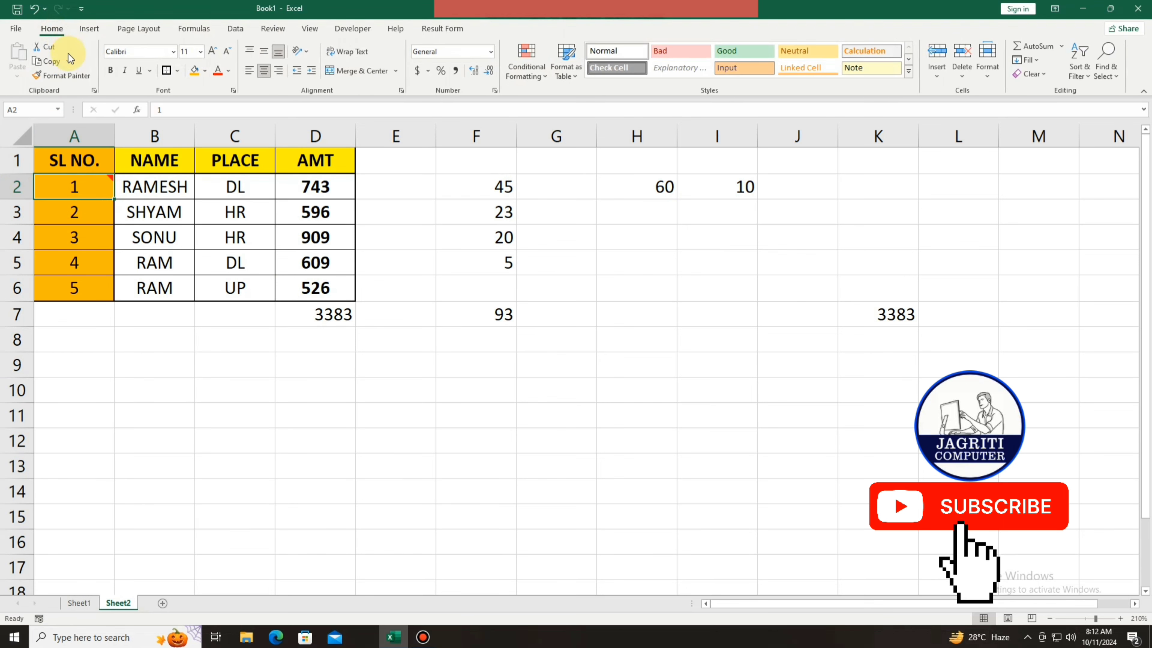
{"action": "left_click", "coordinate": [54, 62]}
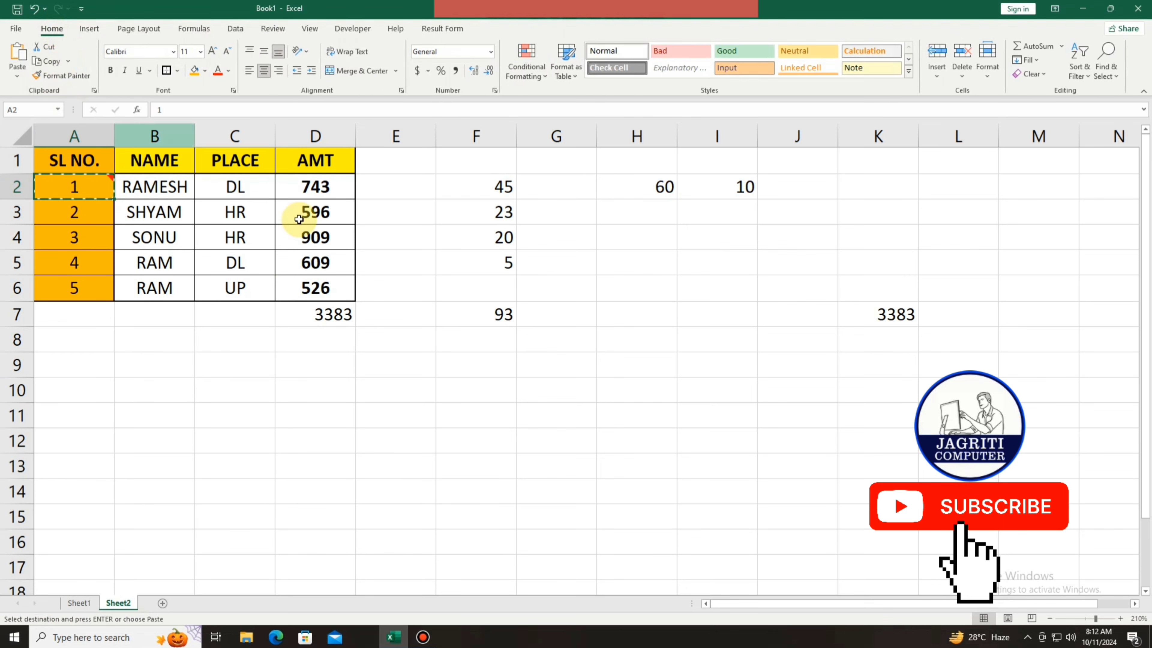
{"action": "left_click_drag", "start_coordinate": [493, 194], "coordinate": [503, 262]}
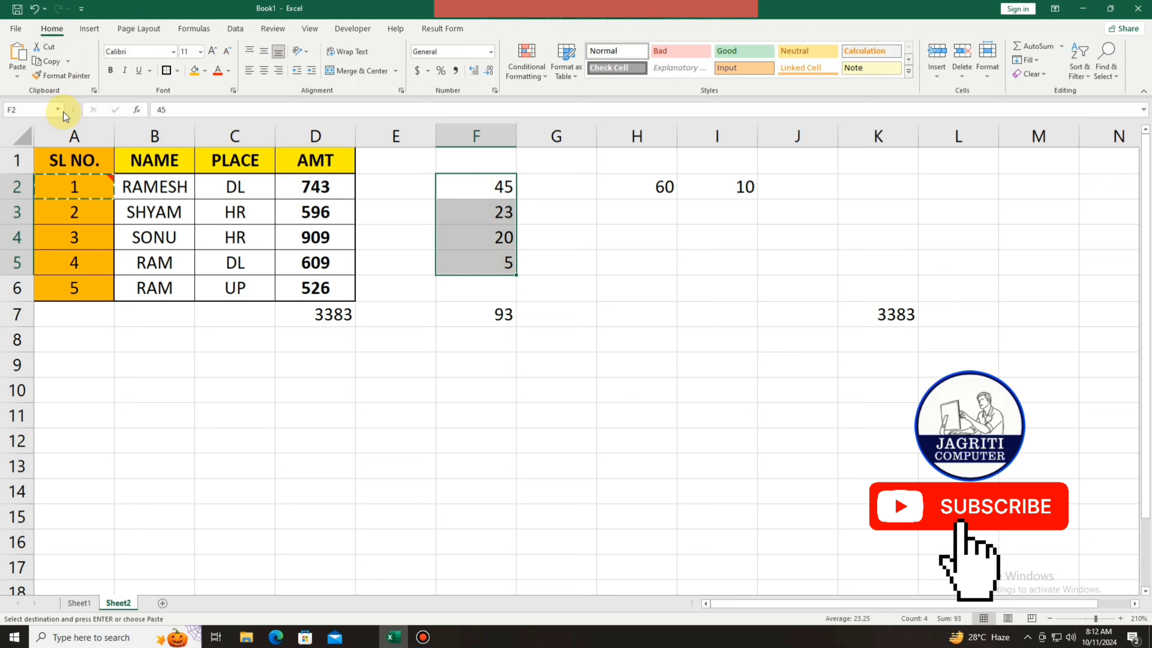
{"action": "left_click", "coordinate": [15, 80]}
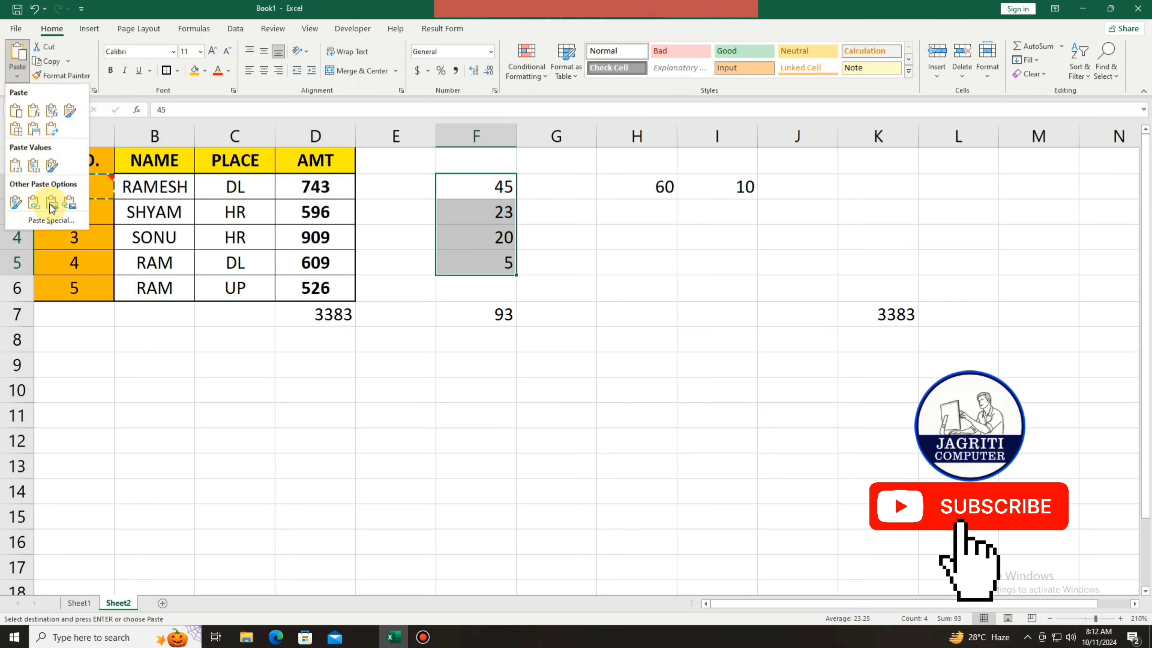
{"action": "left_click", "coordinate": [45, 222]}
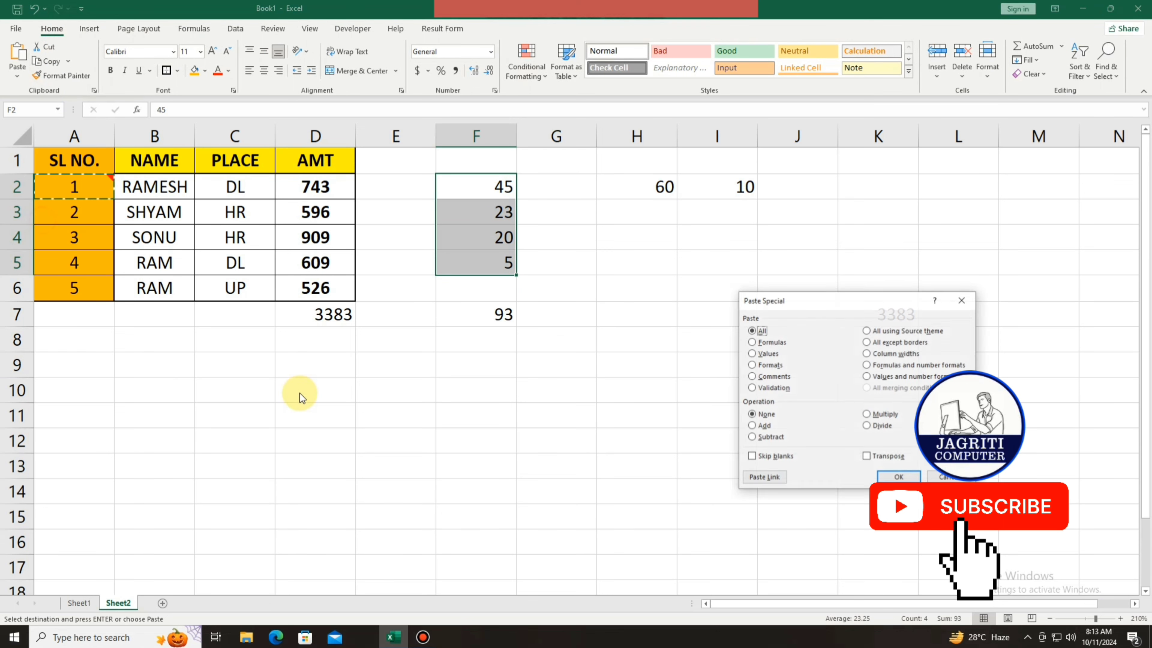
{"action": "left_click", "coordinate": [774, 378]}
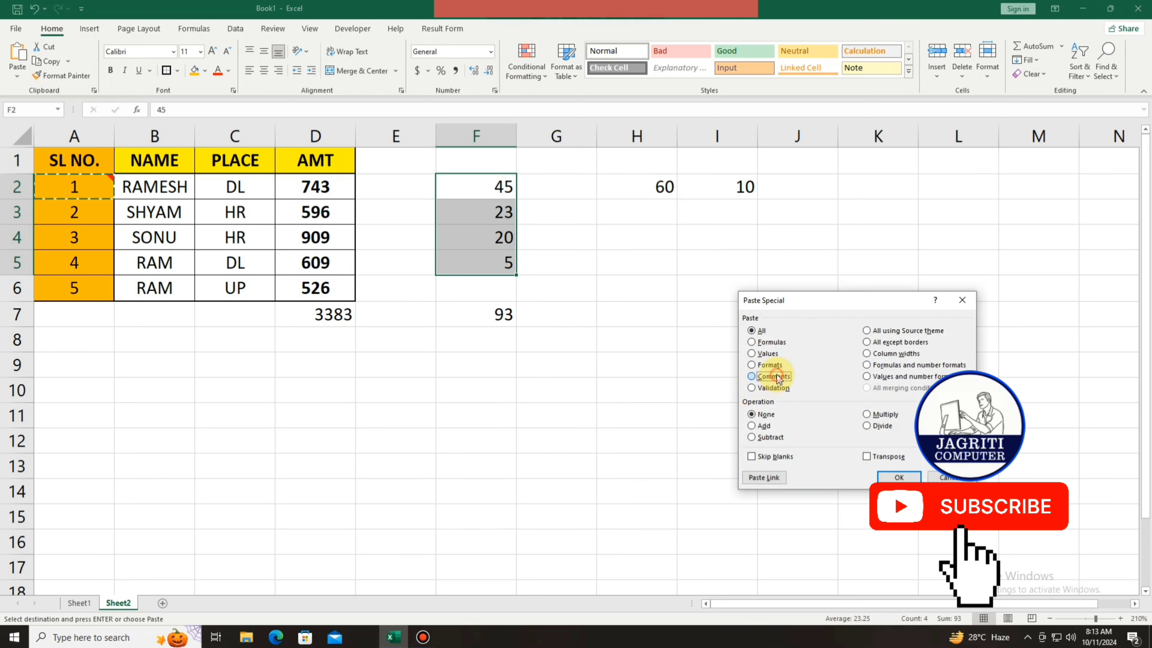
{"action": "left_click", "coordinate": [899, 477]}
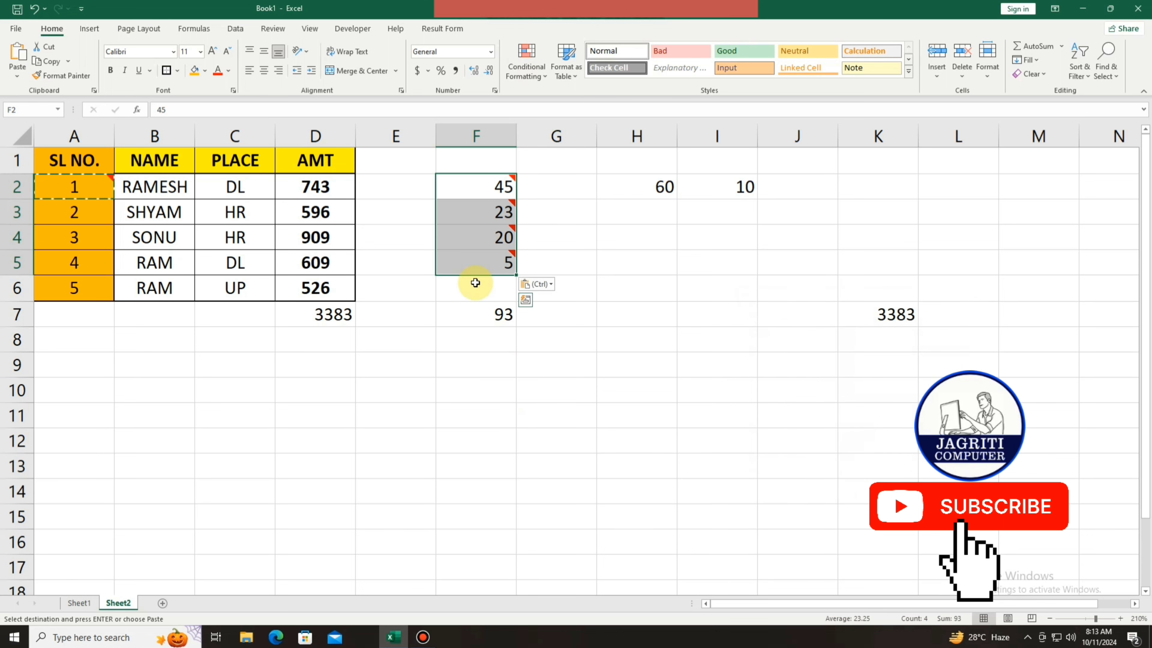
{"action": "mouse_move", "coordinate": [484, 224]}
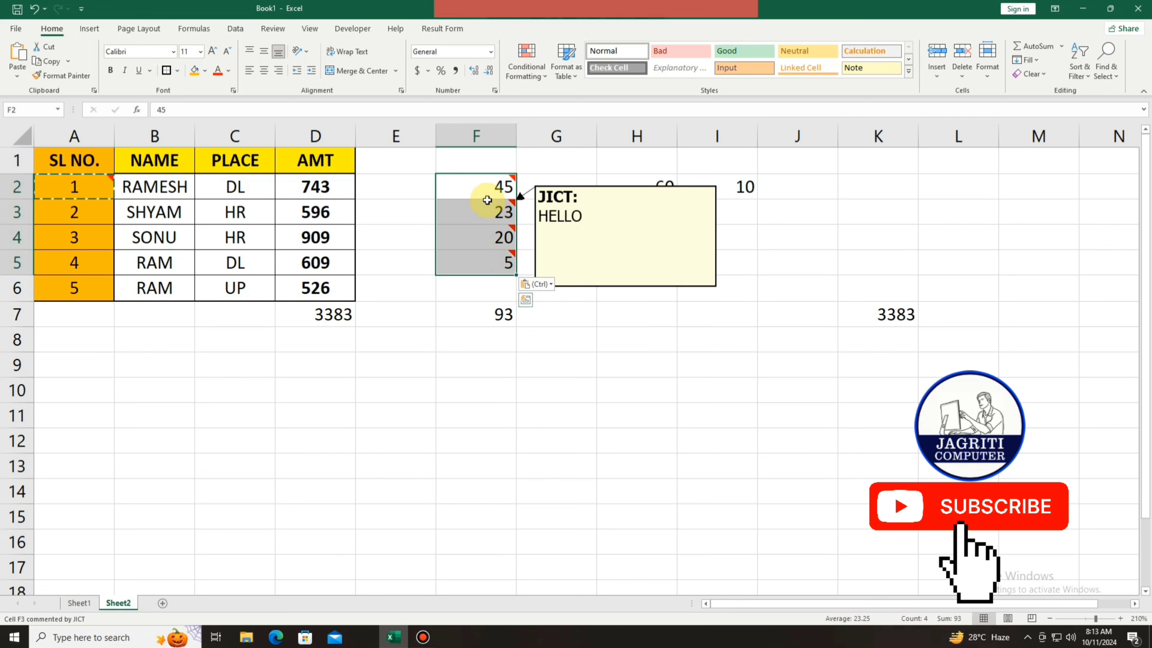
{"action": "mouse_move", "coordinate": [499, 266]}
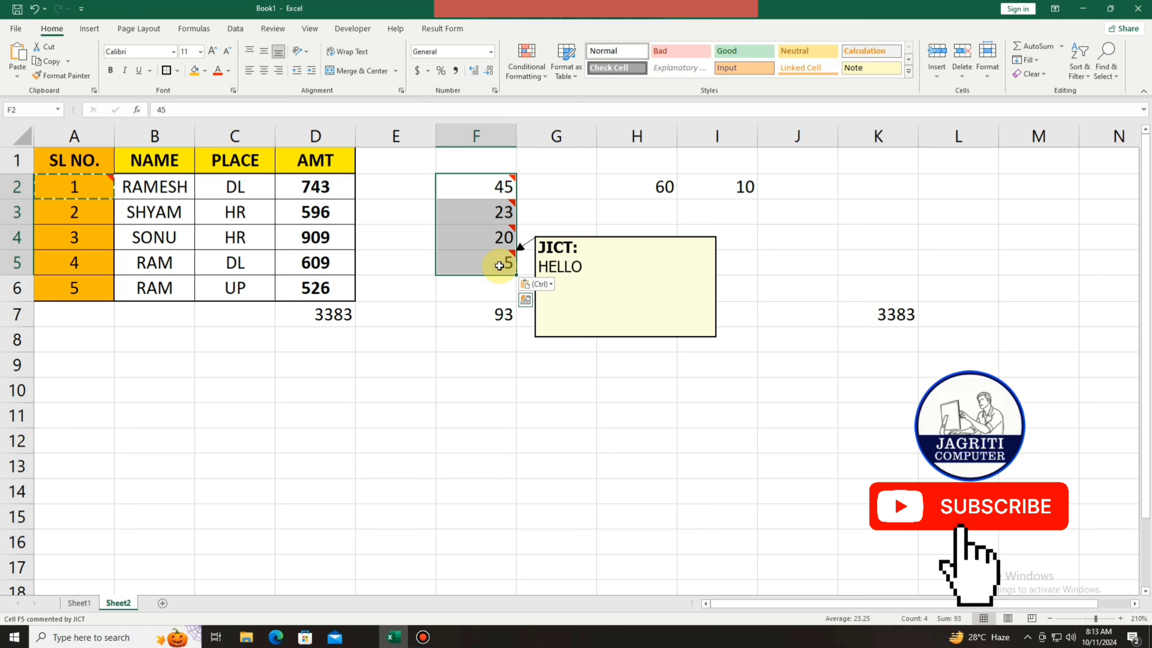
{"action": "left_click", "coordinate": [233, 340]}
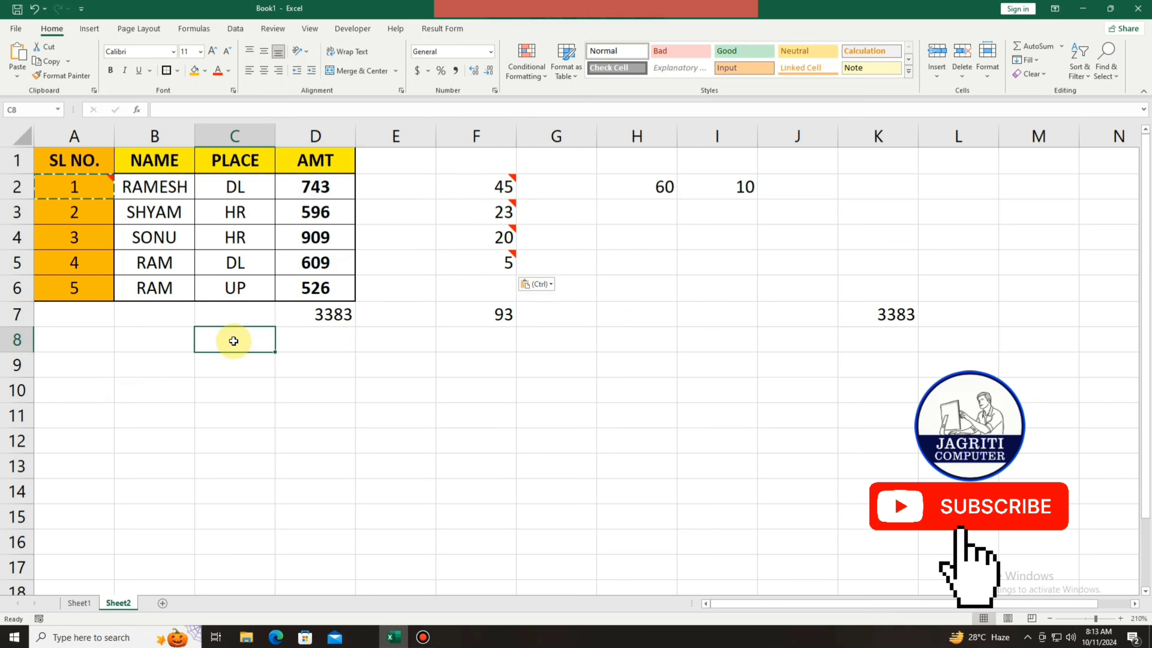
{"action": "double_click", "coordinate": [233, 341]}
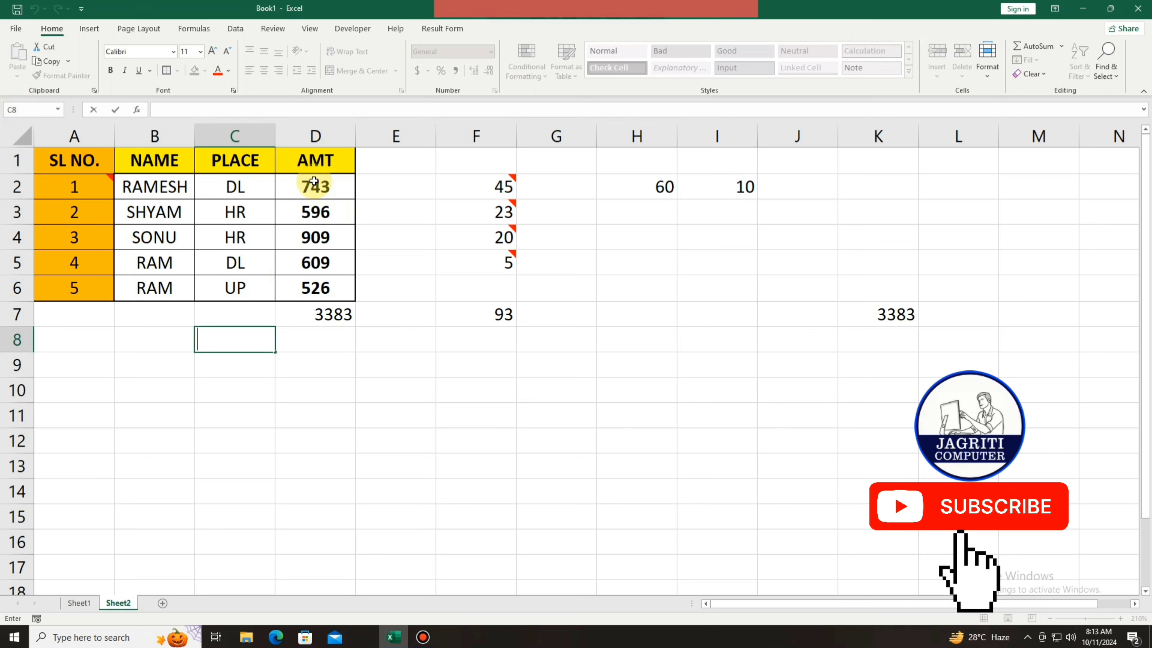
- Define the named range NAME for cells B1 to B6
{"action": "left_click_drag", "start_coordinate": [160, 157], "coordinate": [162, 291]}
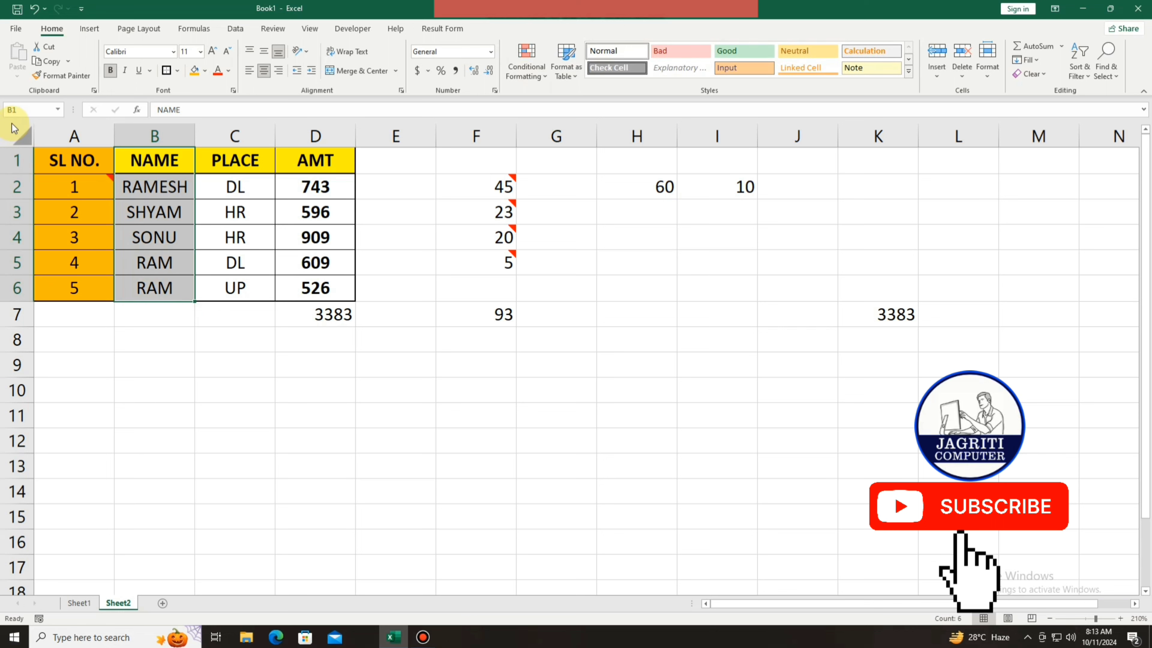
{"action": "left_click", "coordinate": [27, 109]}
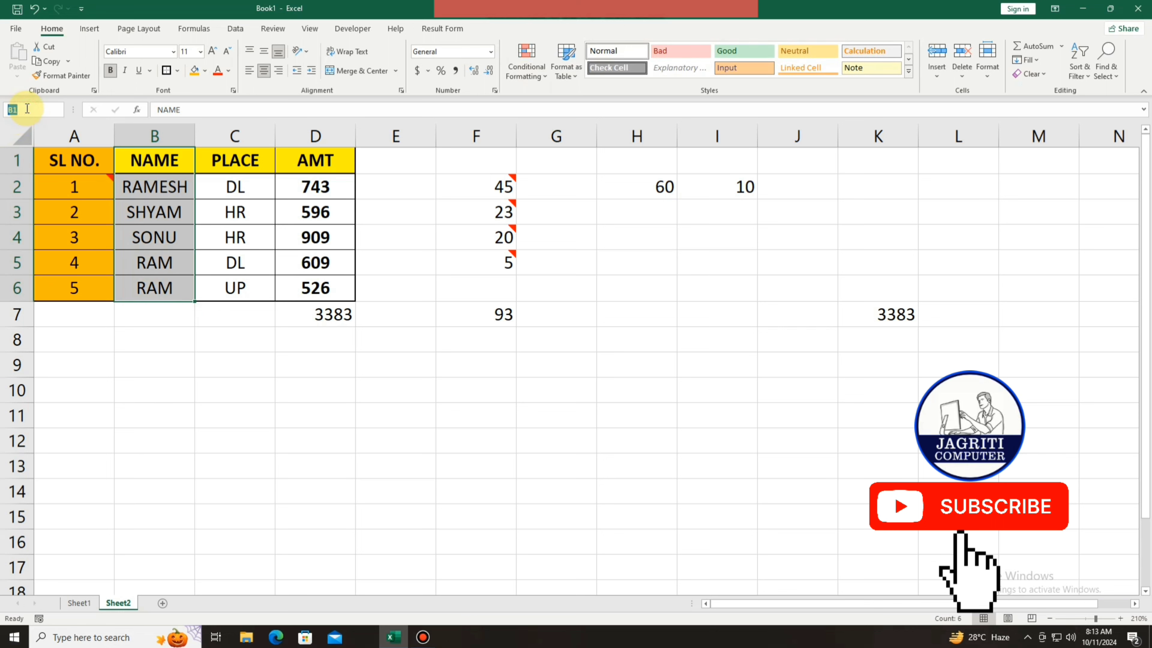
{"action": "type", "text": "NAME"}
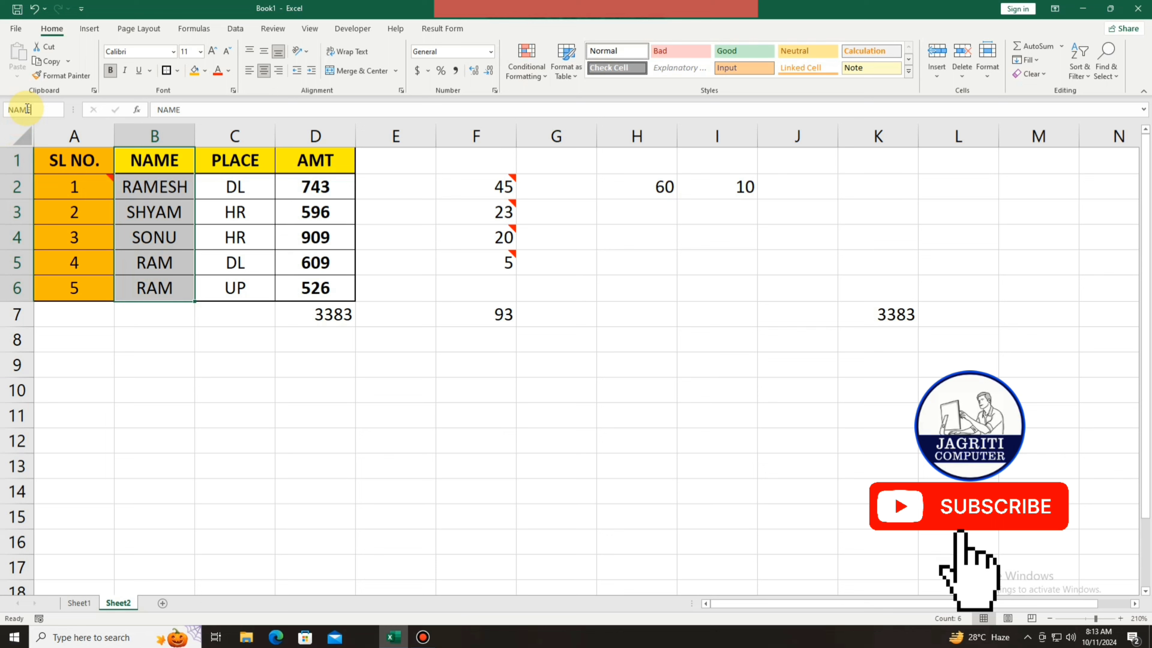
{"action": "key", "text": "Return"}
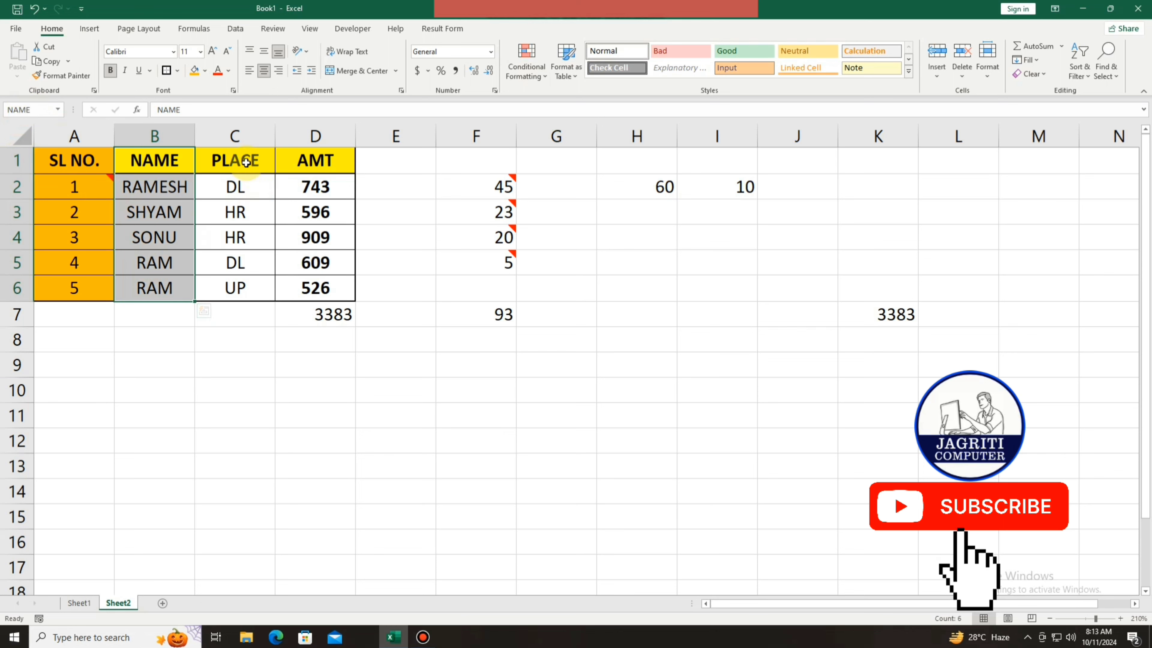
- Define the named range PLACE for cells C1 to C6
{"action": "left_click_drag", "start_coordinate": [236, 161], "coordinate": [241, 292]}
{"action": "left_click", "coordinate": [13, 109]}
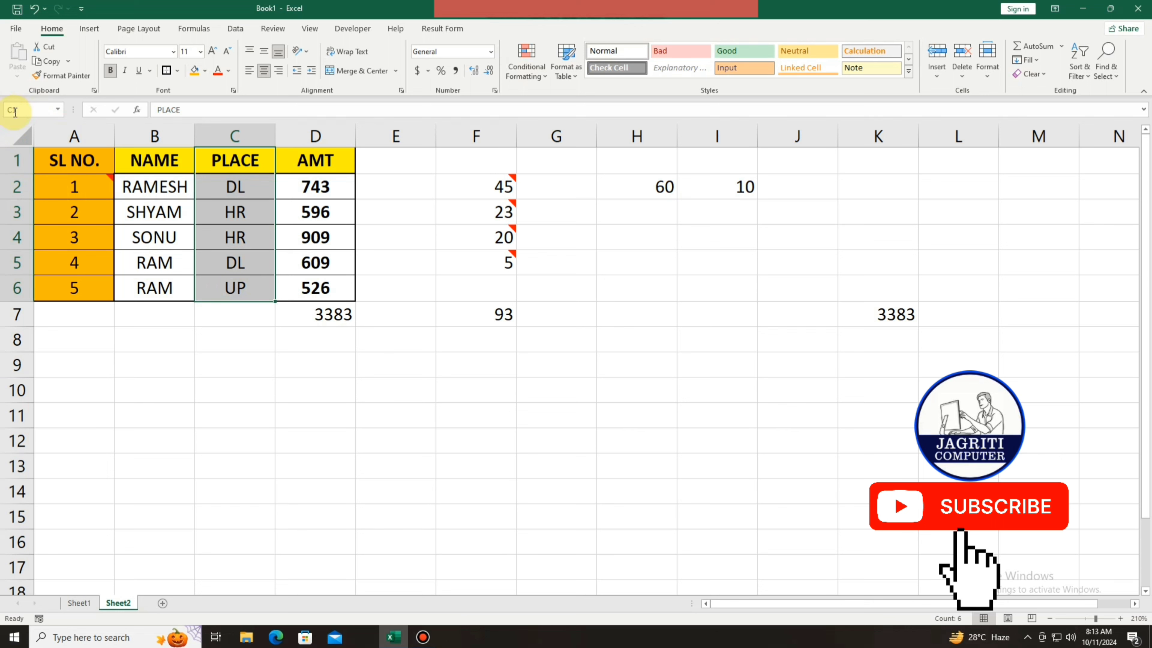
{"action": "type", "text": "PLACE"}
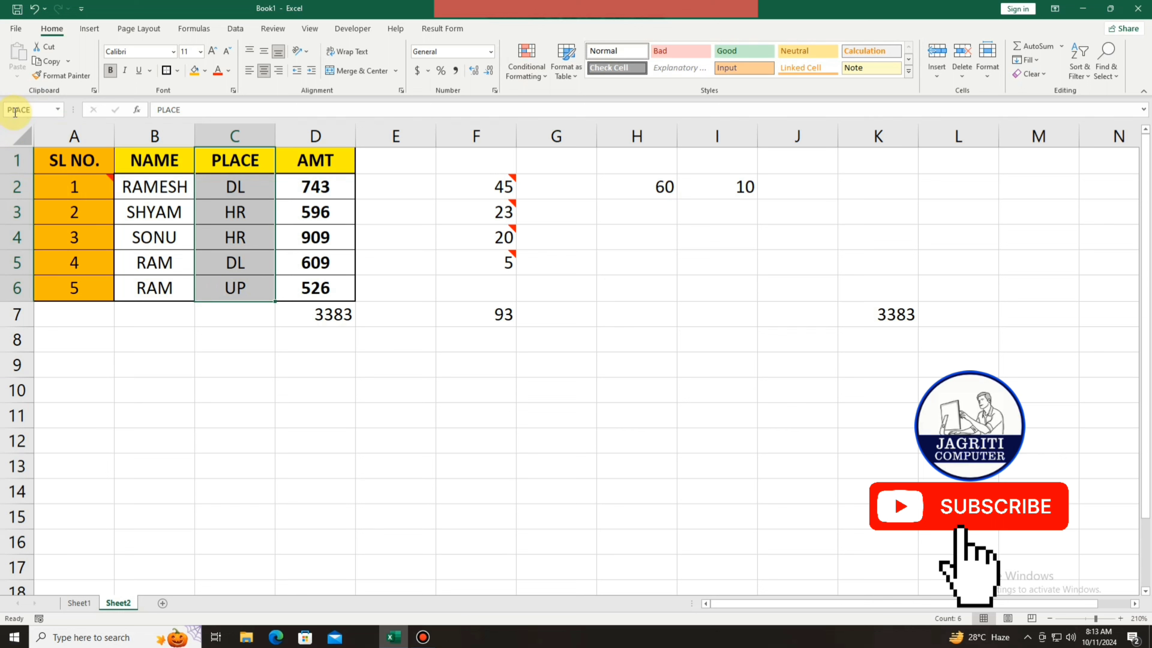
- Define the named range AMT for cells D1 to D6
{"action": "left_click_drag", "start_coordinate": [321, 157], "coordinate": [323, 288]}
{"action": "left_click", "coordinate": [32, 108]}
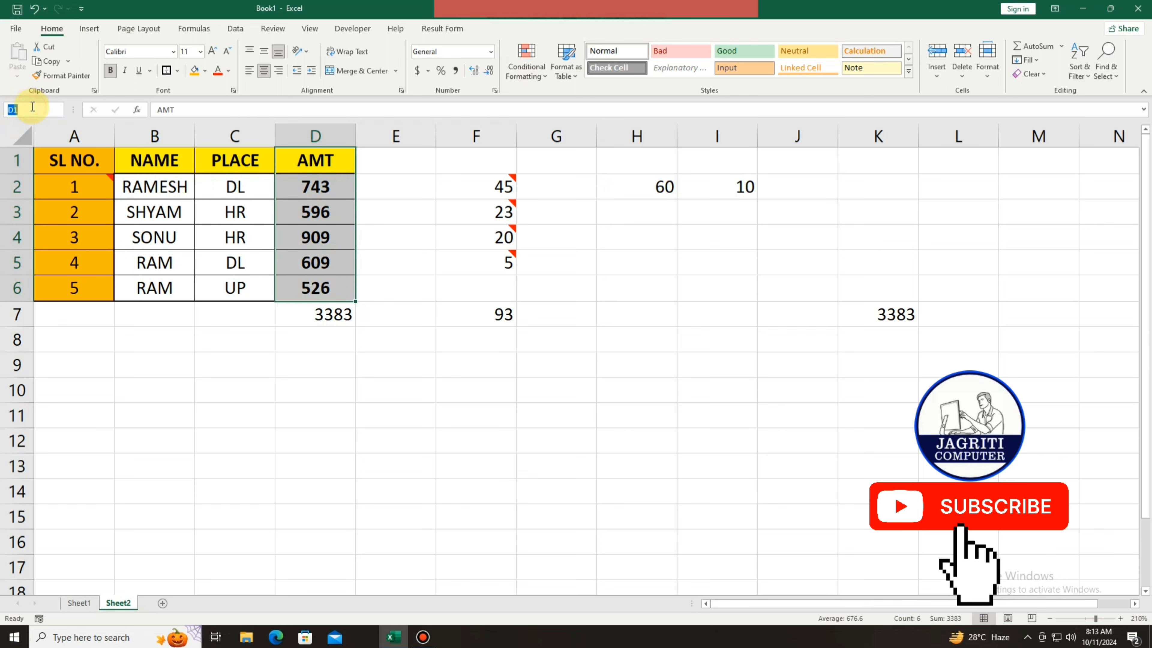
{"action": "type", "text": "AMT"}
{"action": "left_click", "coordinate": [286, 461]}
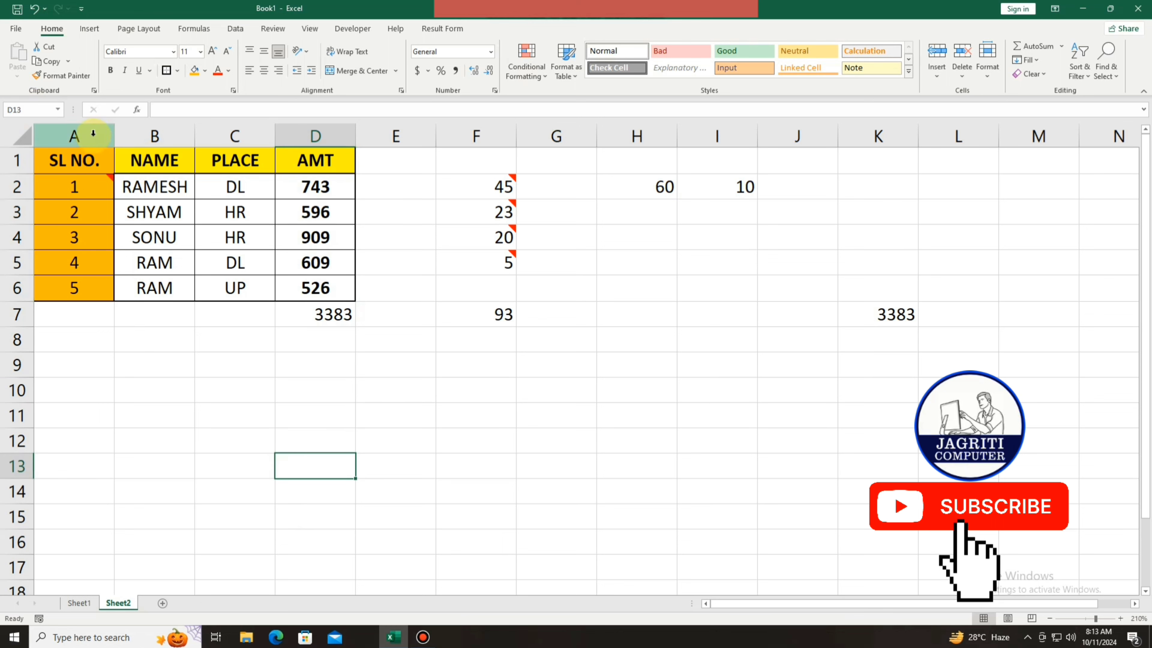
- Go to the named ranges AMT, NAME and PLACE one after another to check which cells each covers
{"action": "left_click", "coordinate": [57, 109]}
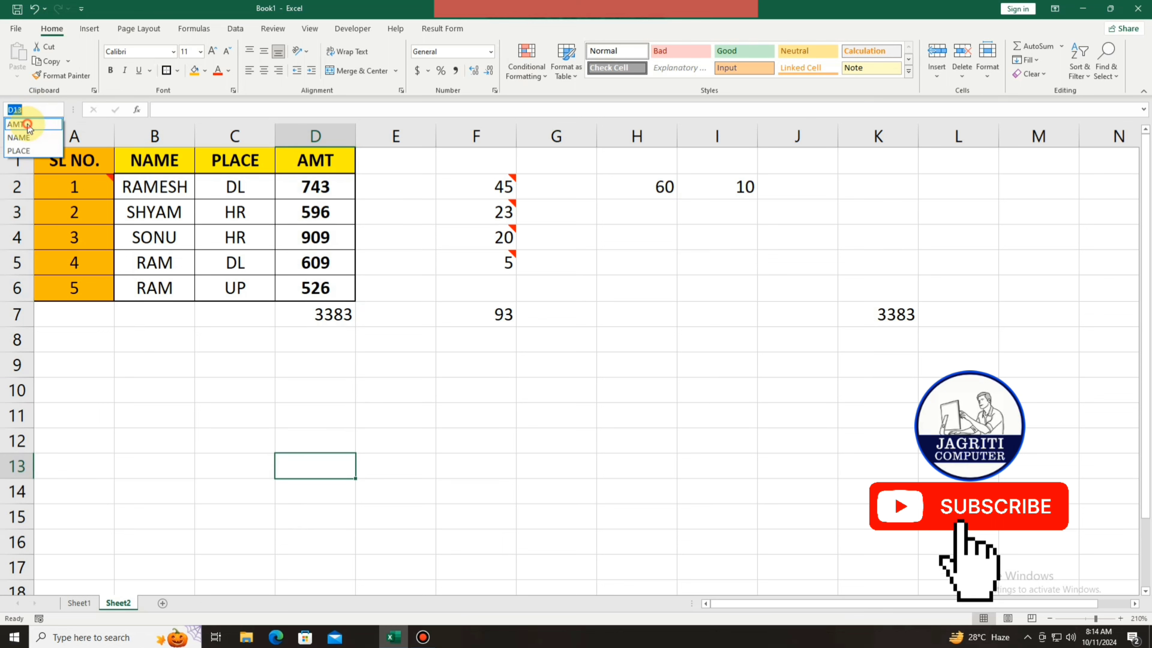
{"action": "left_click", "coordinate": [15, 124]}
{"action": "left_click", "coordinate": [57, 110]}
{"action": "left_click", "coordinate": [29, 138]}
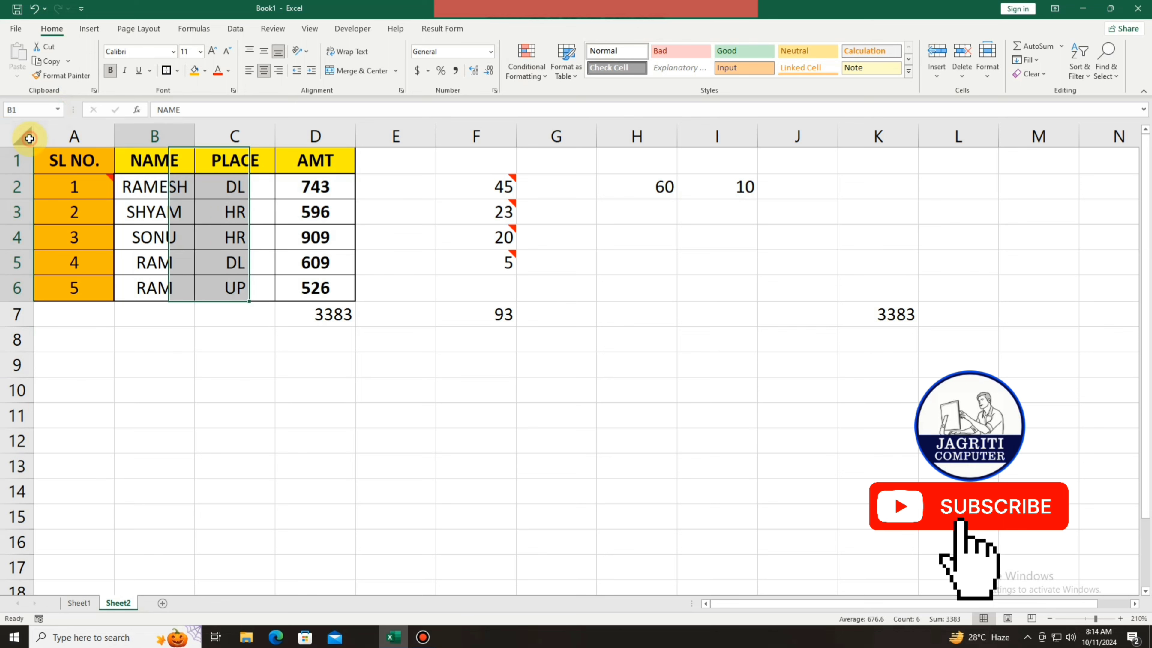
{"action": "left_click", "coordinate": [58, 110]}
{"action": "left_click", "coordinate": [28, 150]}
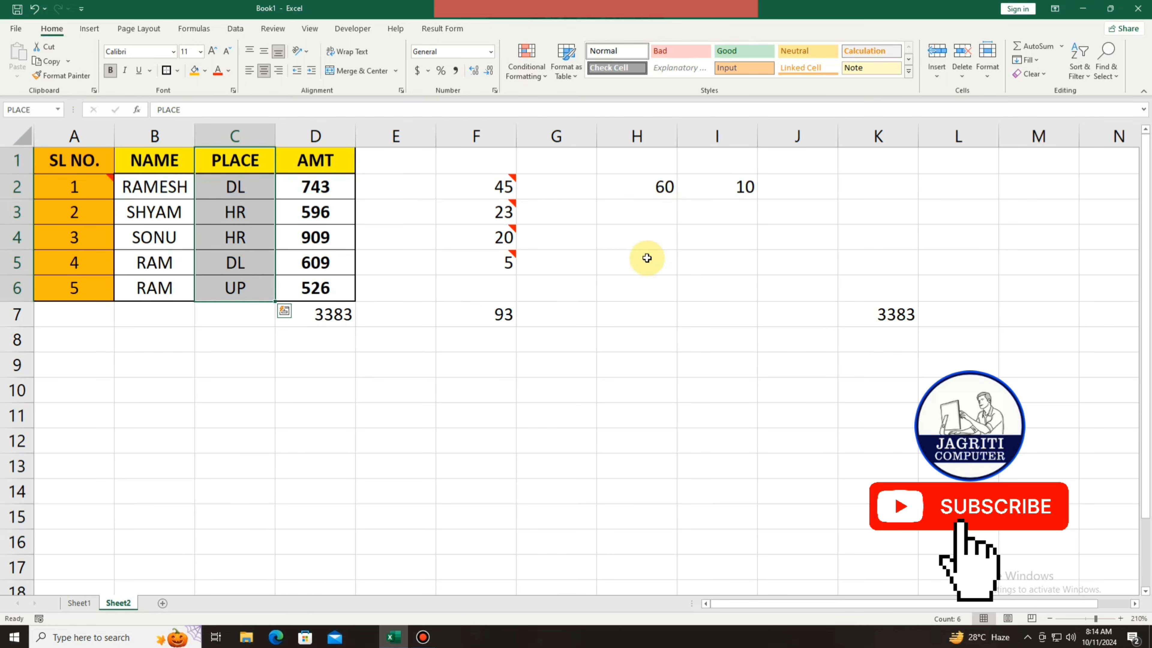
- Total the named range AMT in cell H9 with the formula =SUM(AMT)
{"action": "left_click", "coordinate": [644, 233]}
{"action": "left_click", "coordinate": [634, 322]}
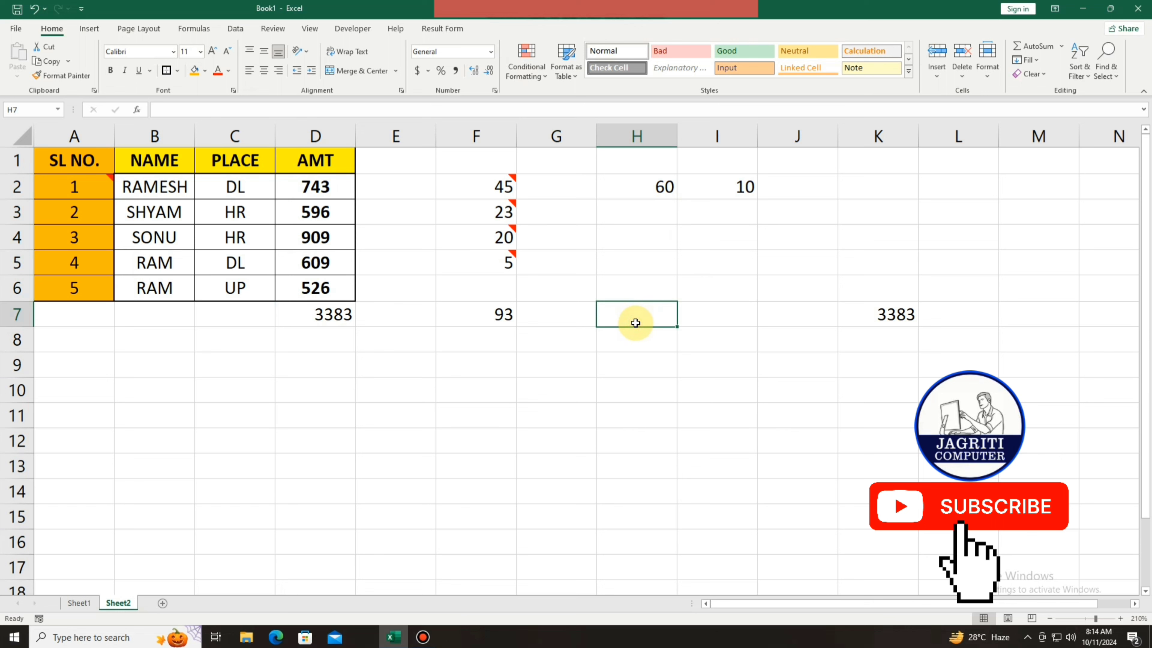
{"action": "left_click", "coordinate": [634, 379]}
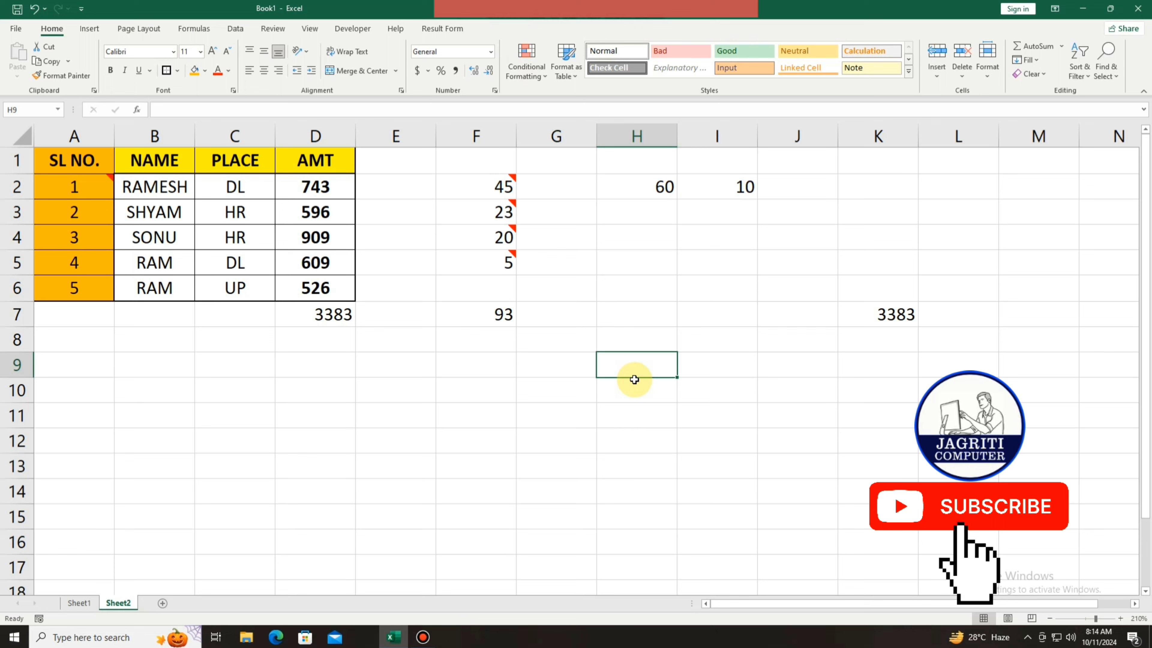
{"action": "type", "text": "=SUM"}
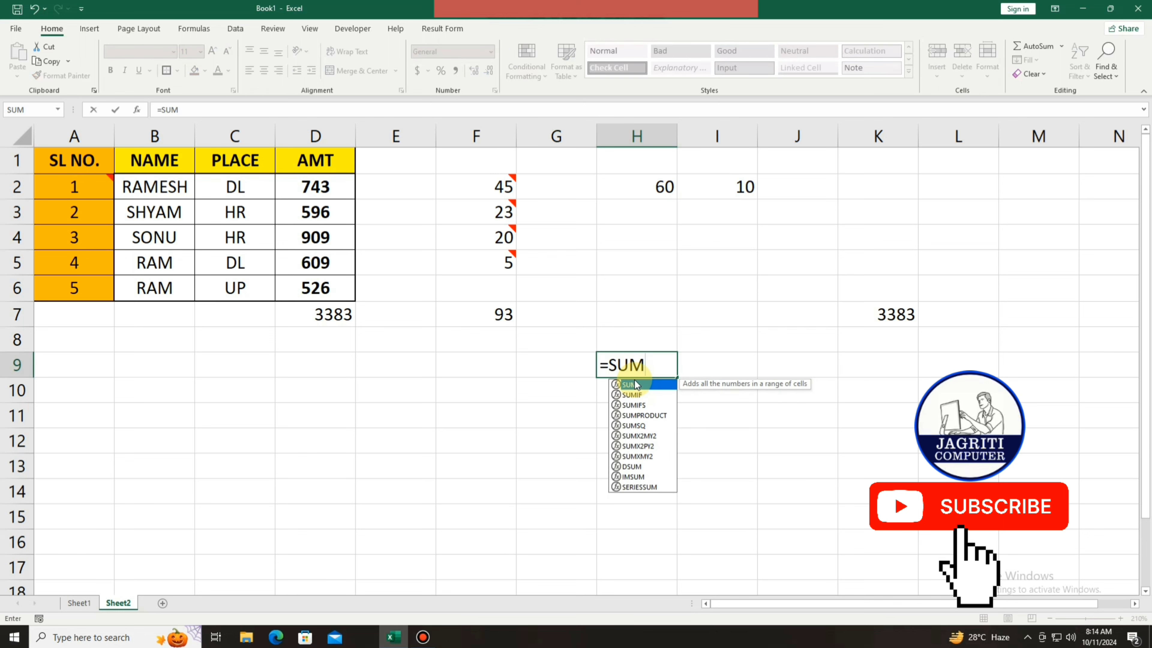
{"action": "double_click", "coordinate": [636, 384]}
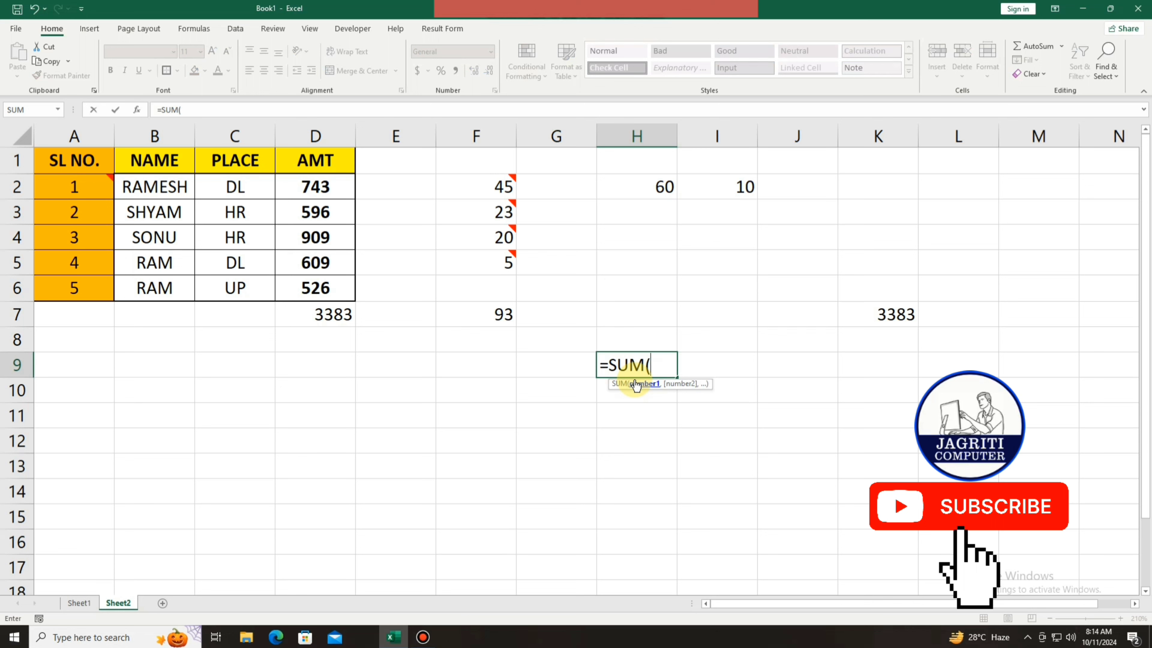
{"action": "type", "text": "AMT"}
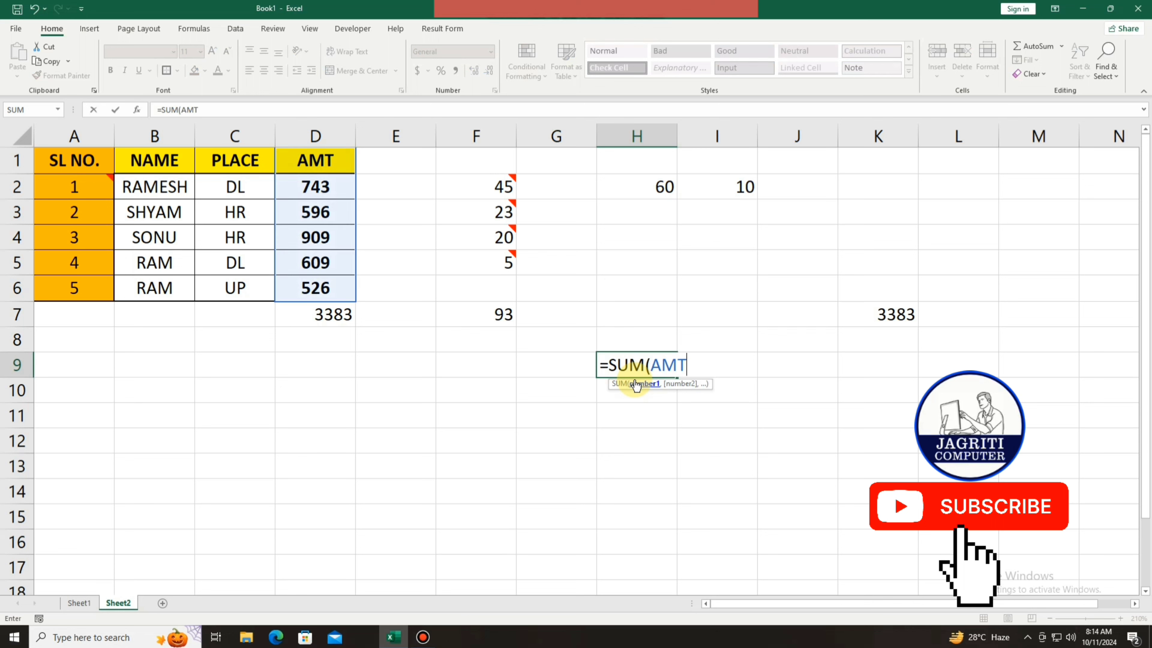
{"action": "type", "text": ")"}
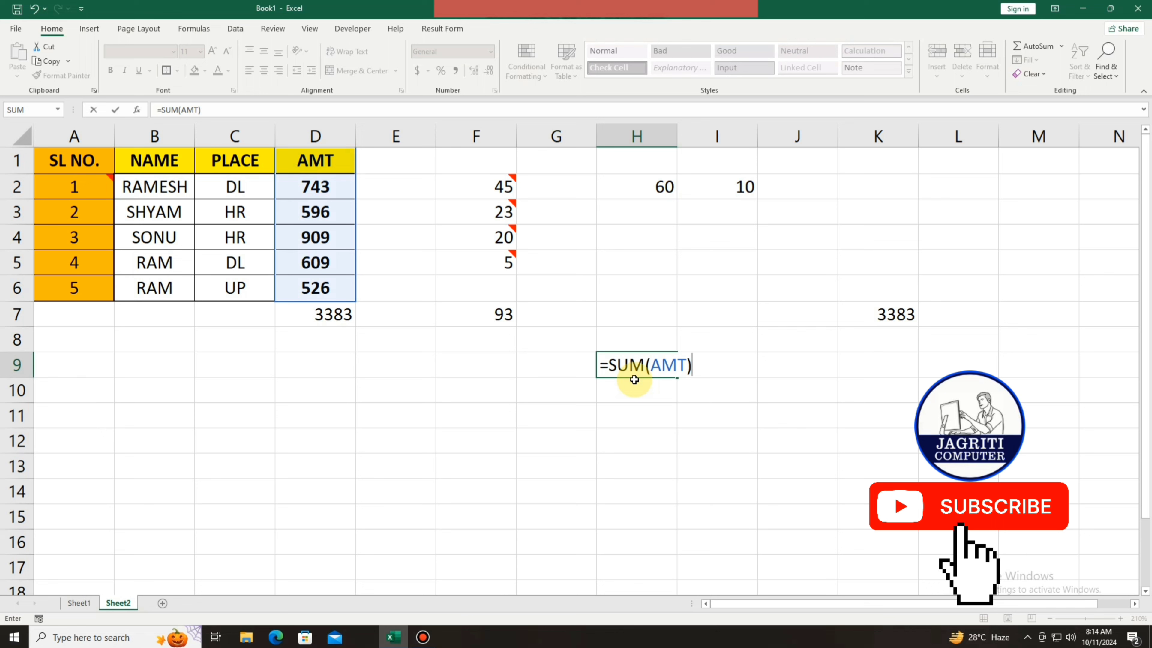
{"action": "key", "text": "Return"}
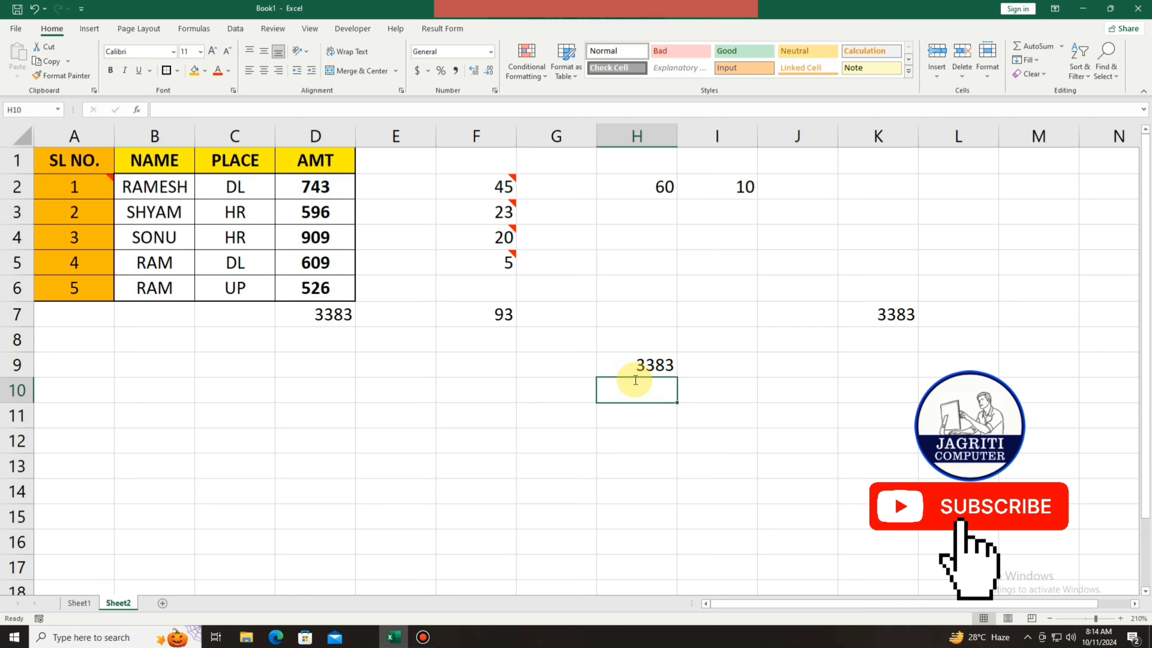
- Count the DL entries in the named range PLACE in cell H10 with =COUNTIF(PLACE,"DL"), and check the matching table cells
{"action": "type", "text": "="}
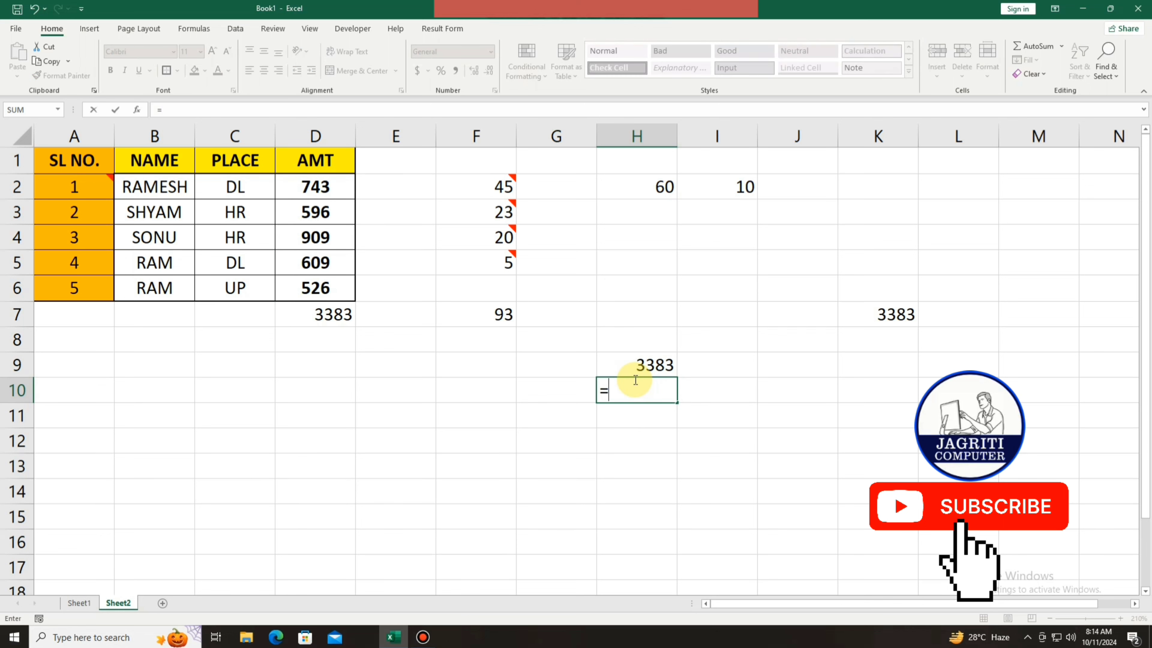
{"action": "type", "text": "COUNTIF"}
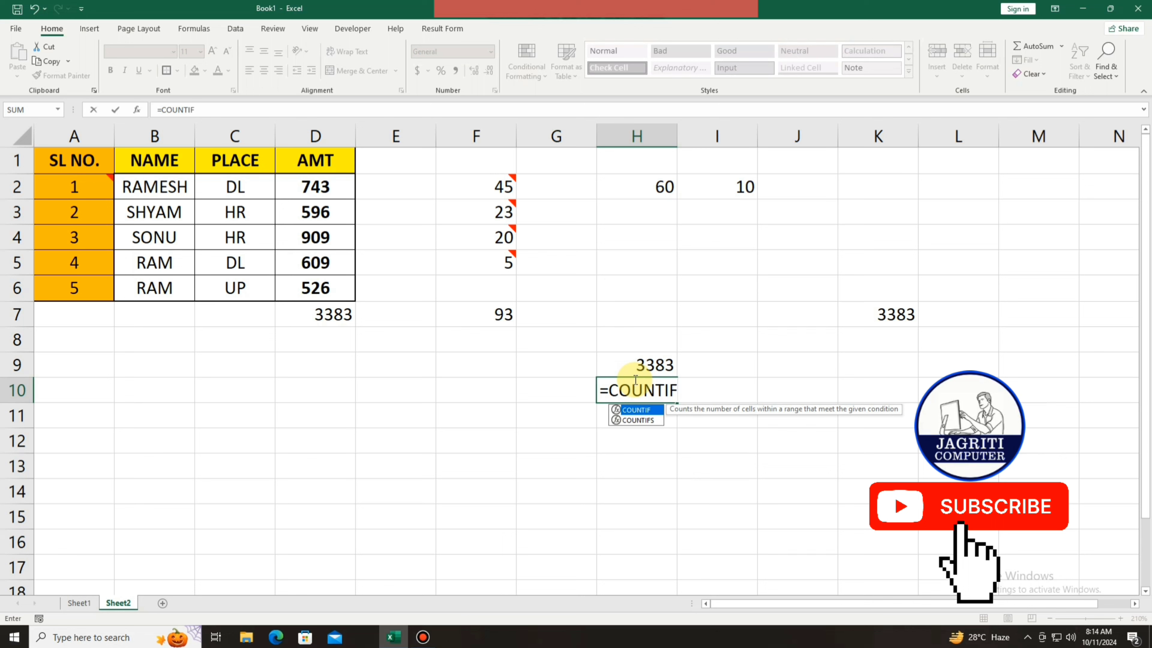
{"action": "type", "text": "("}
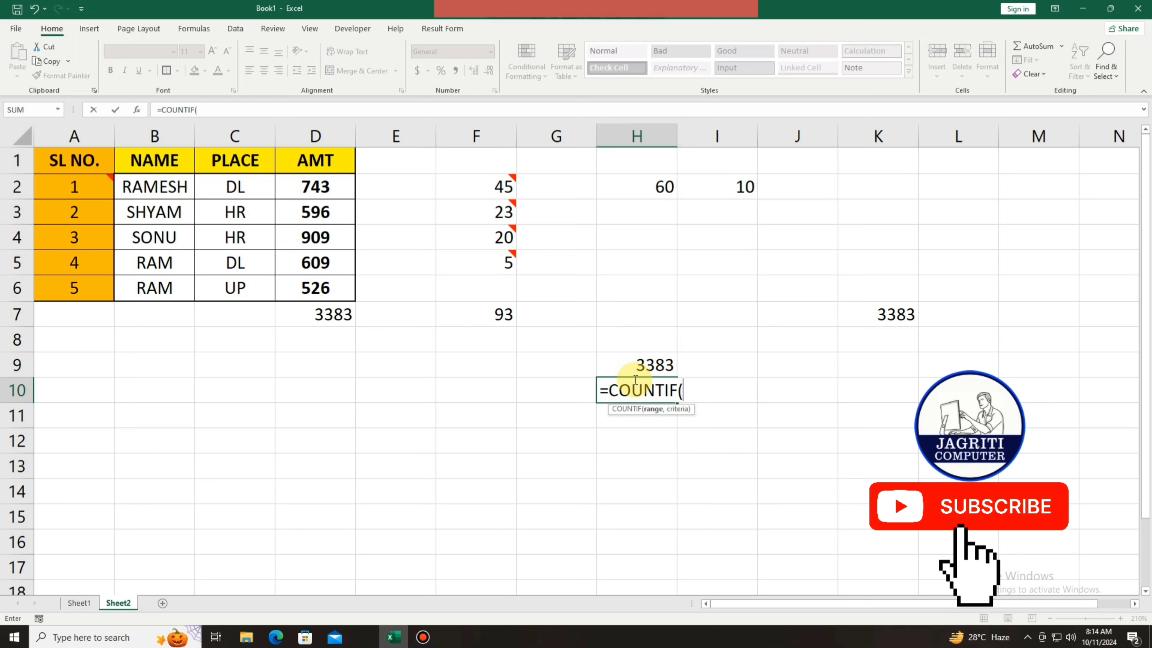
{"action": "type", "text": "P"}
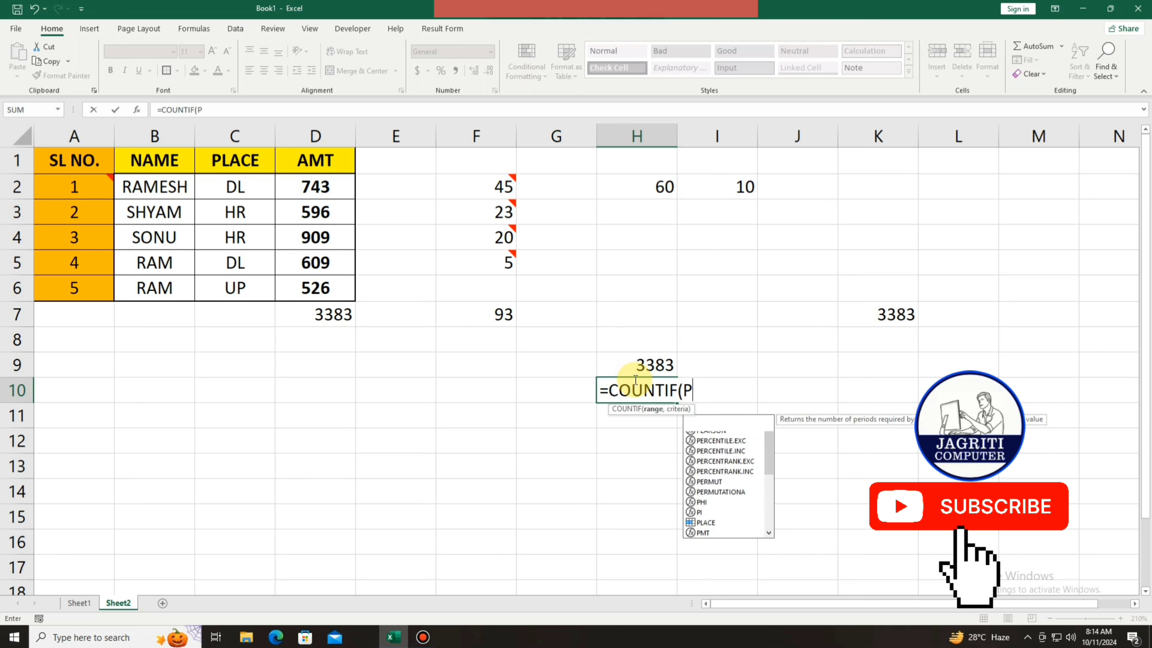
{"action": "type", "text": "L"}
{"action": "key", "text": "Tab"}
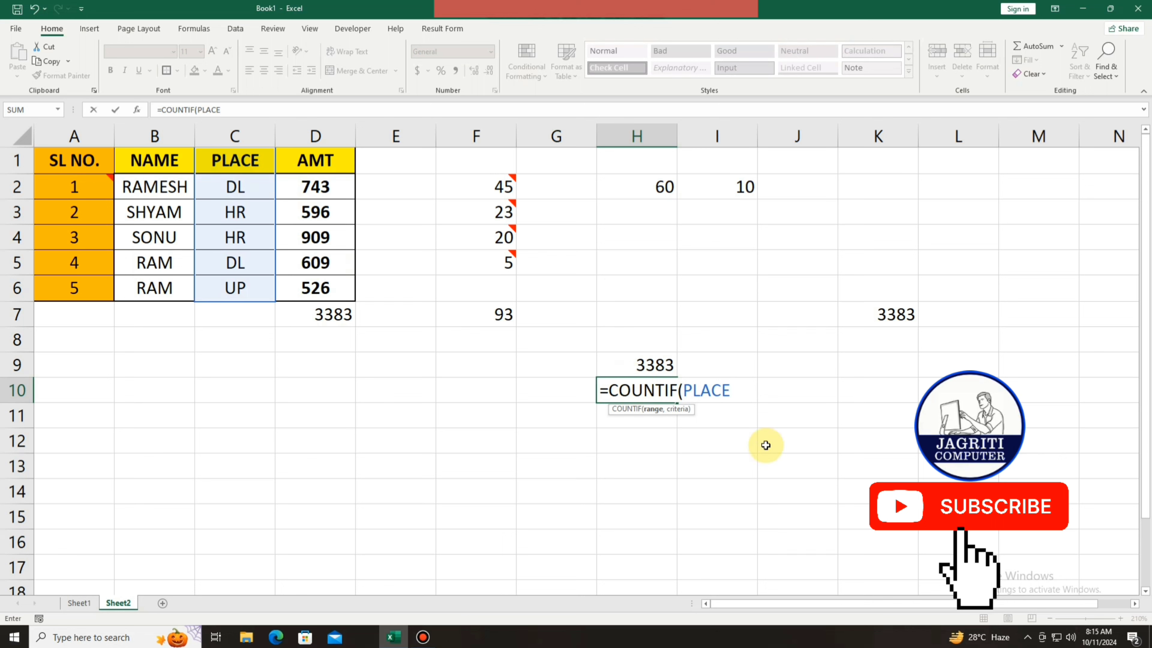
{"action": "type", "text": ", "}
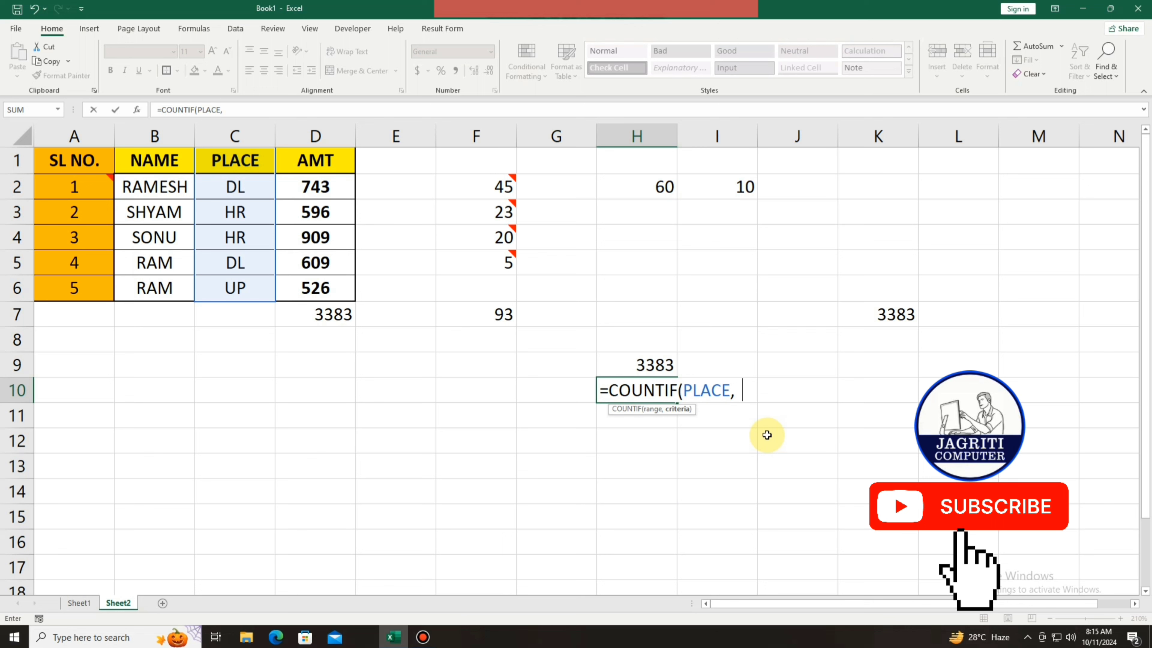
{"action": "type", "text": "DL\")"}
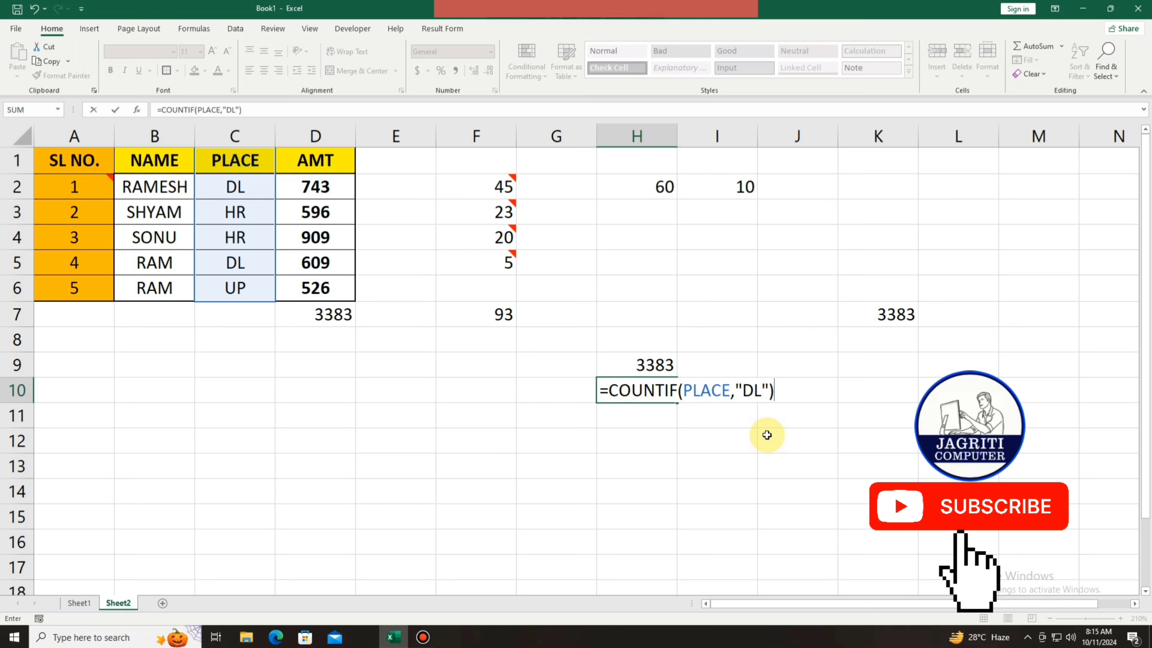
{"action": "key", "text": "Return"}
{"action": "key", "text": "Up"}
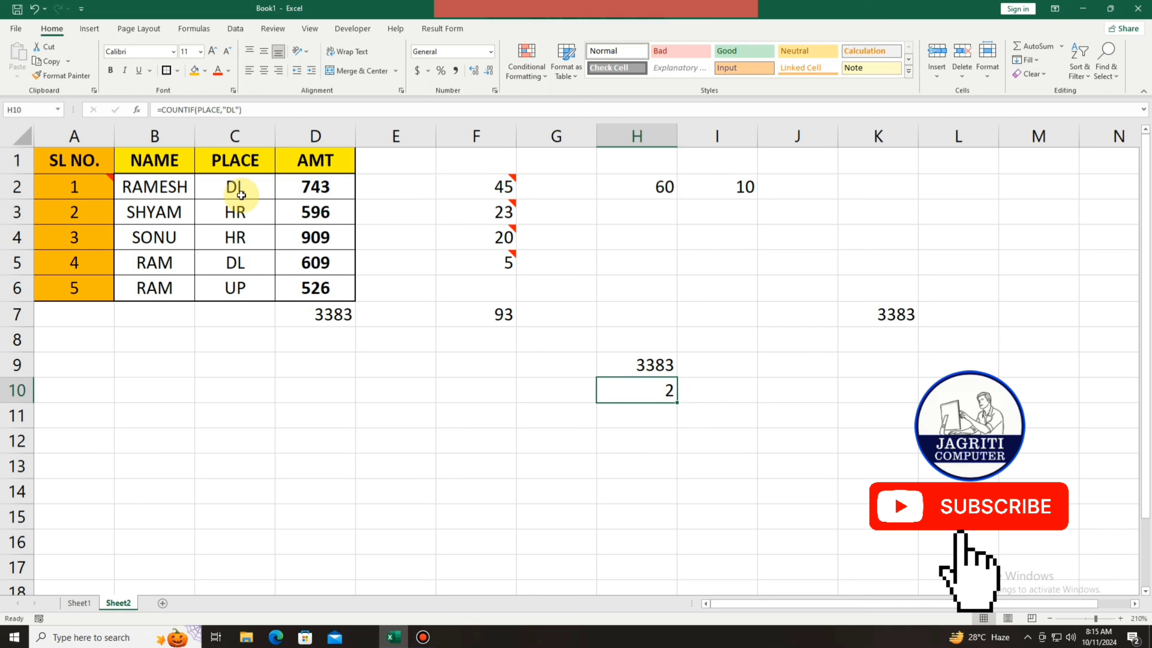
{"action": "left_click", "coordinate": [240, 262]}
{"action": "left_click", "coordinate": [253, 186]}
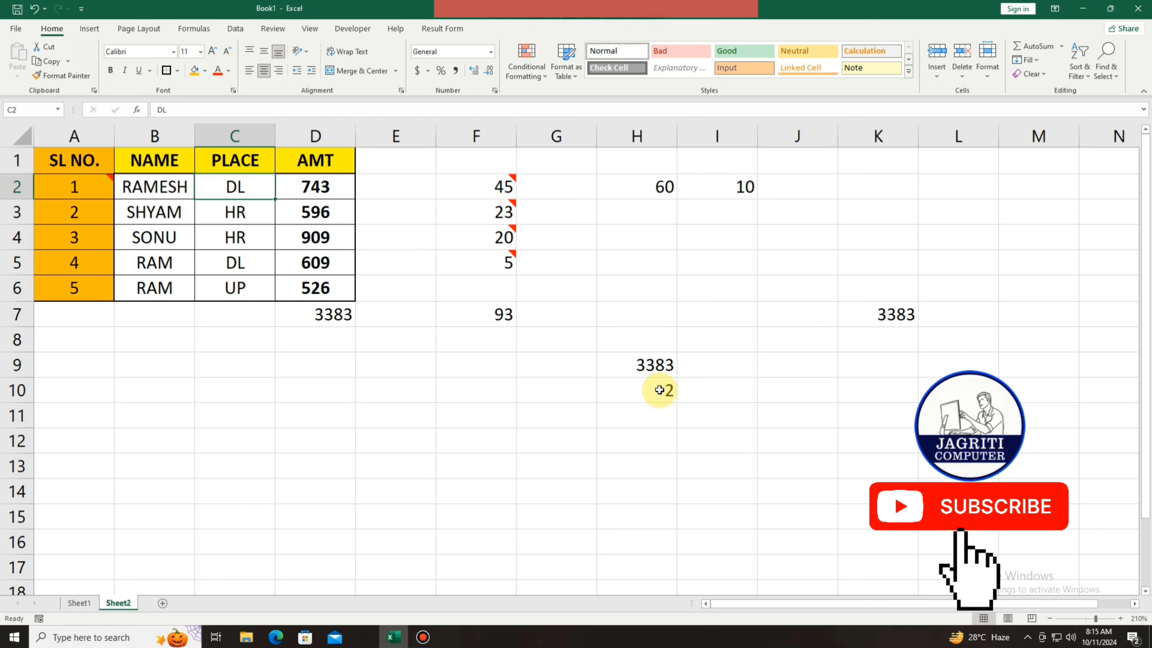
- Enter a SUMIF formula in H11 that sums AMT where NAME equals, as quoted text, the name shown in B5 and B6
{"action": "double_click", "coordinate": [653, 419]}
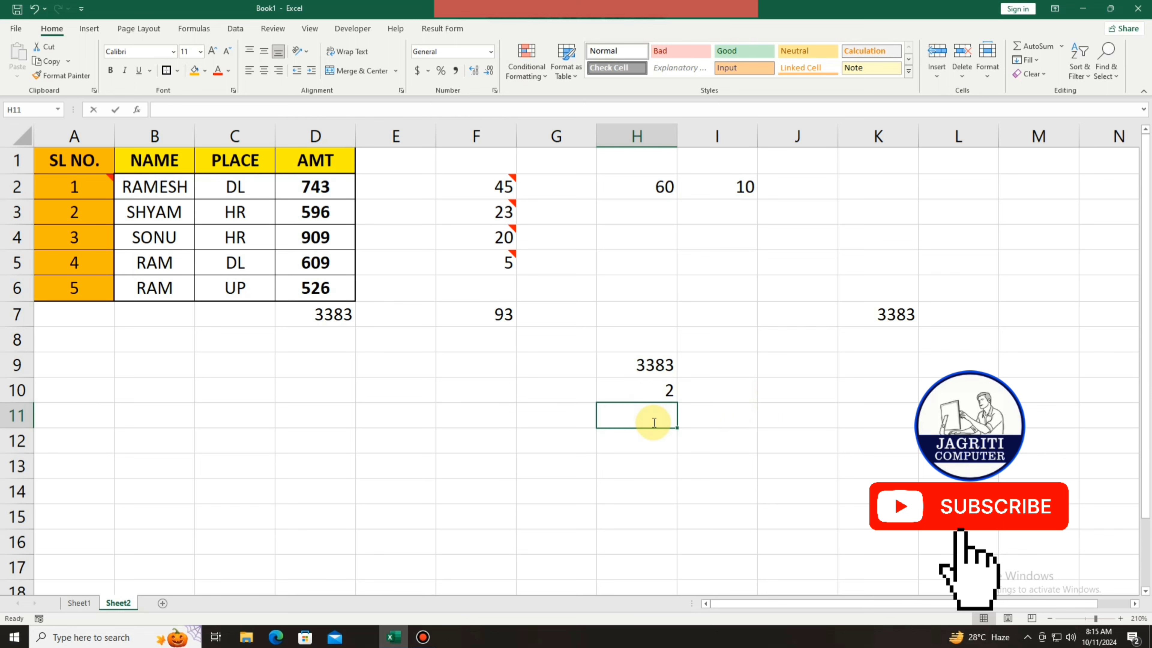
{"action": "type", "text": "="}
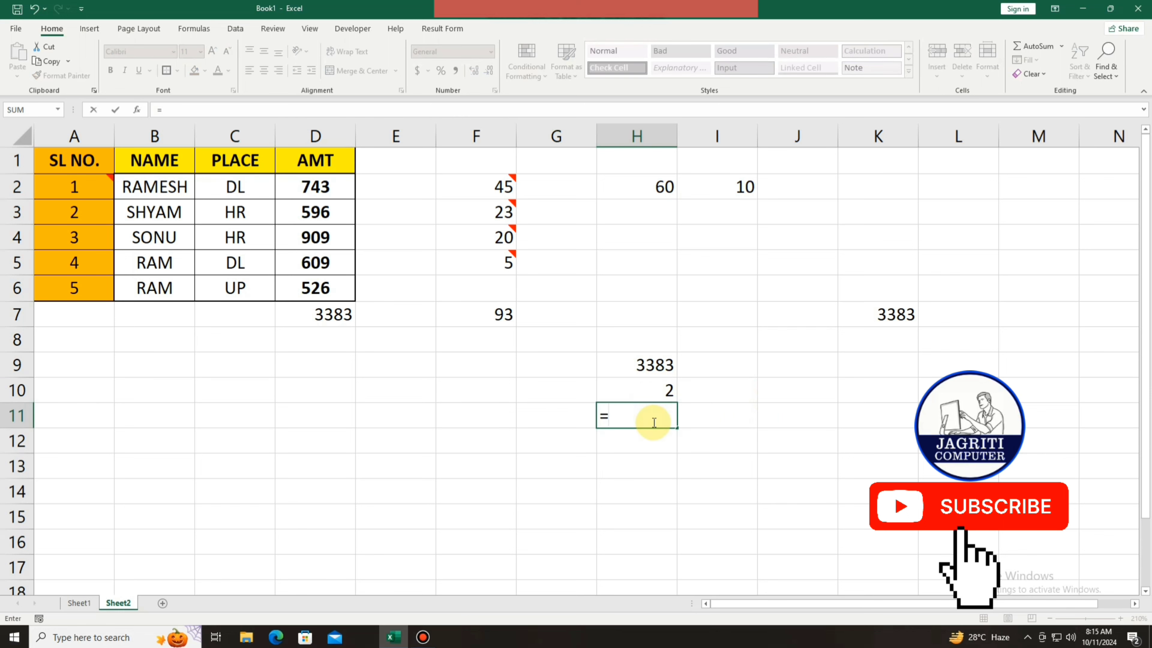
{"action": "type", "text": "SUMIF"}
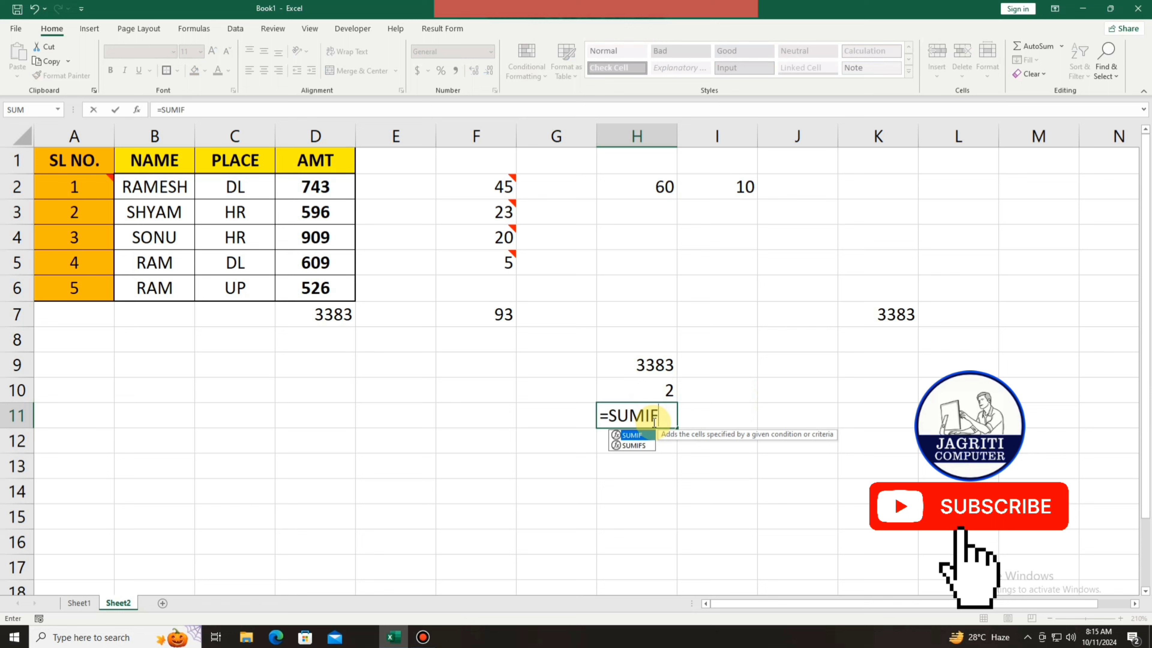
{"action": "type", "text": "("}
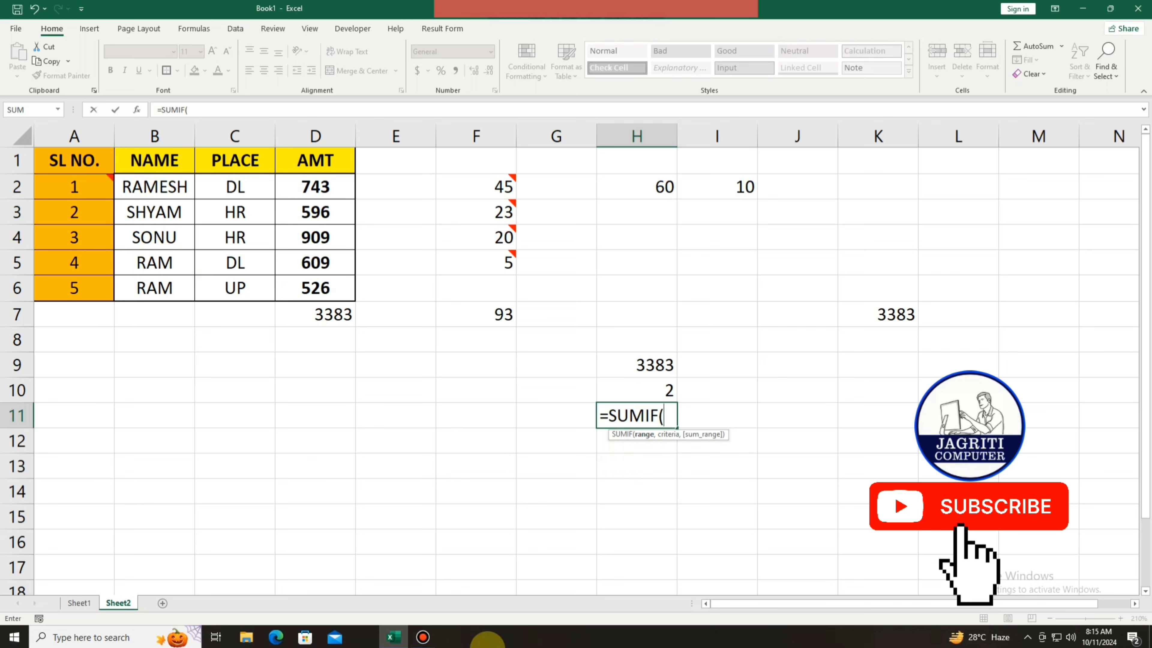
{"action": "type", "text": "NAME"}
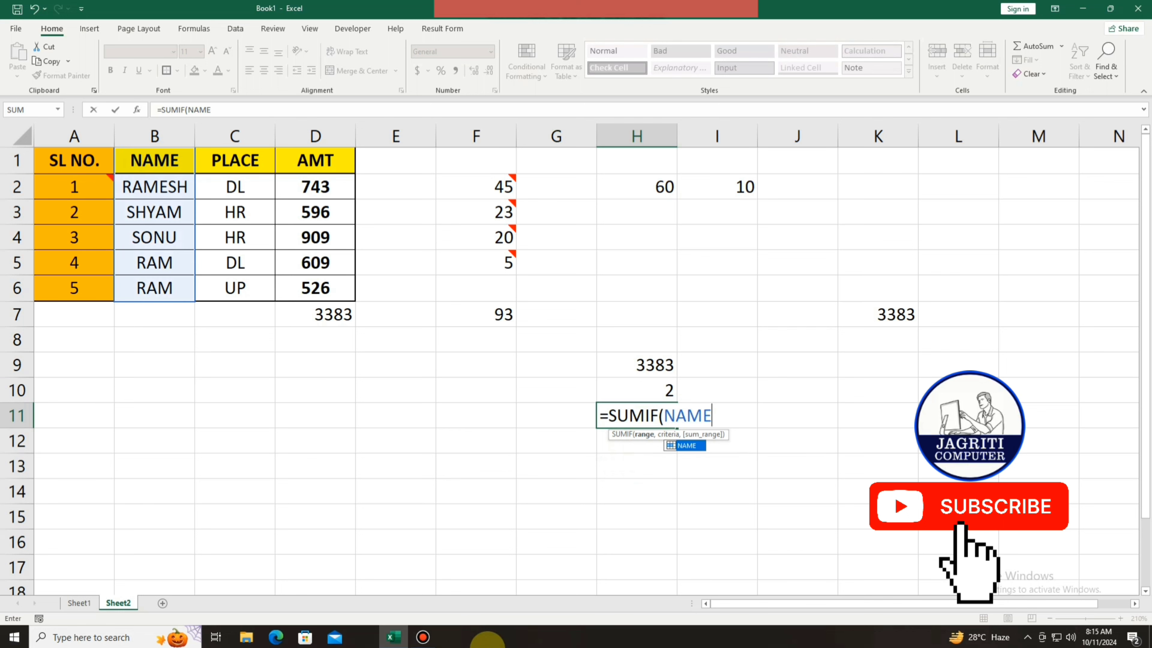
{"action": "type", "text": ","}
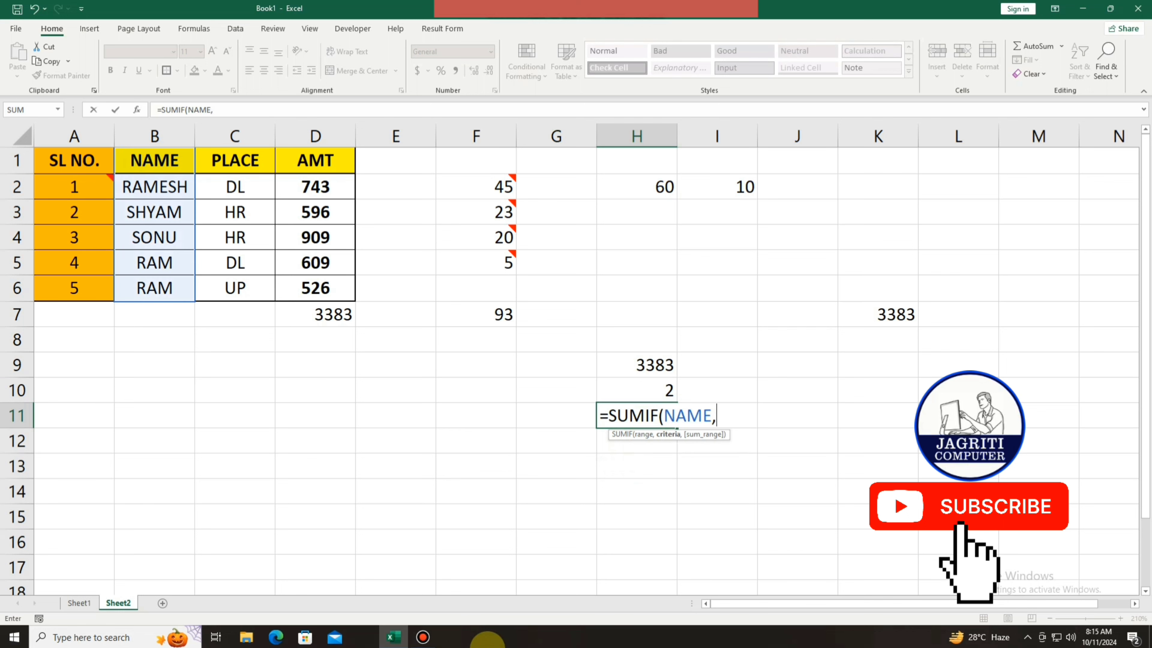
{"action": "type", "text": "\""}
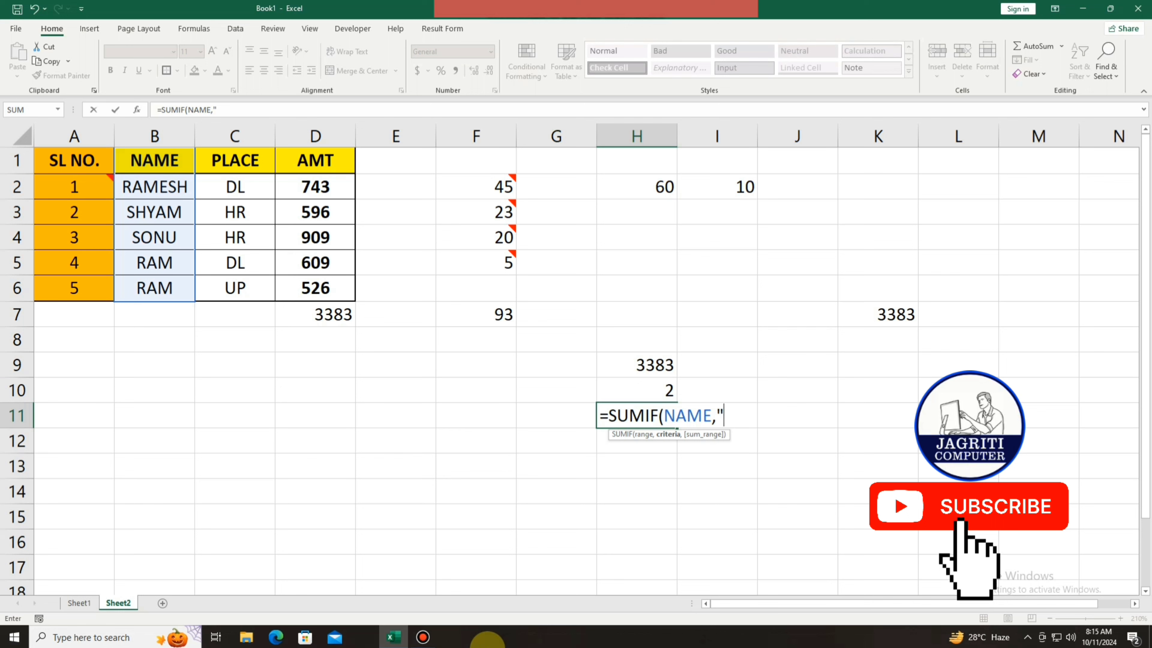
{"action": "type", "text": "RAM"}
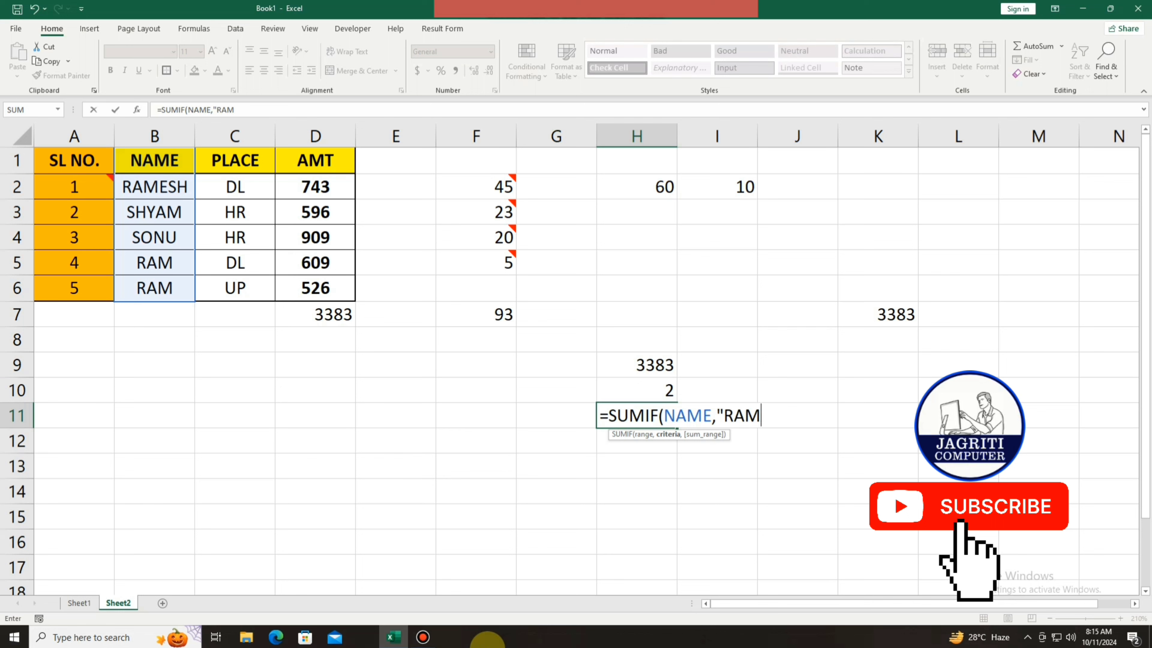
{"action": "type", "text": "\","}
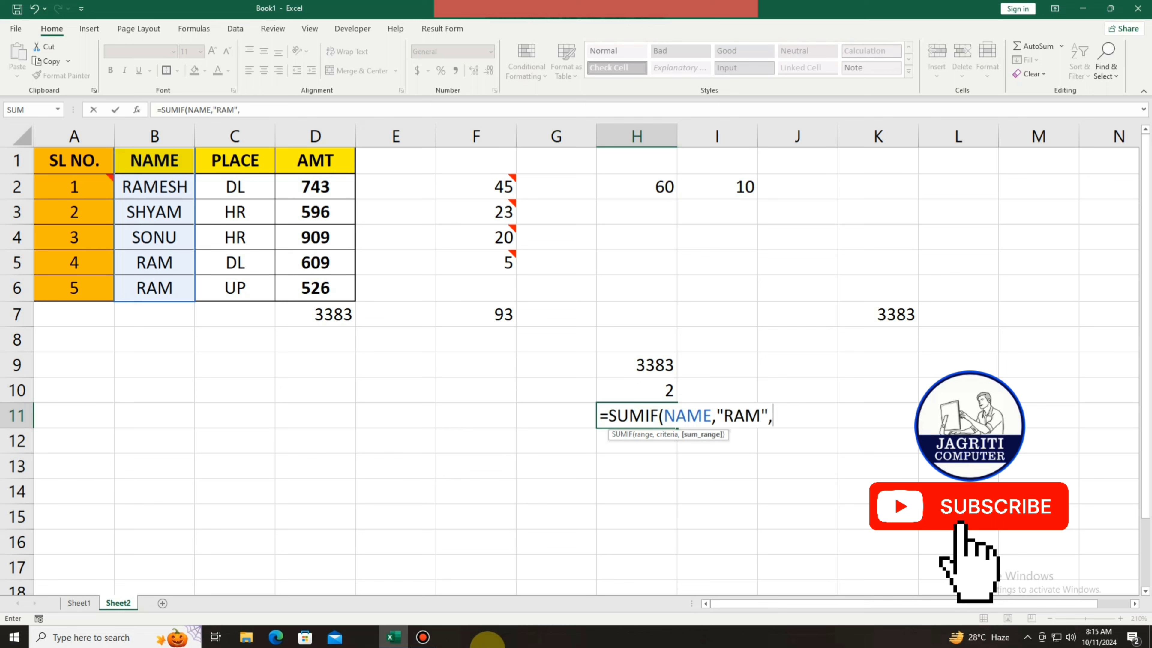
{"action": "type", "text": "AMT"}
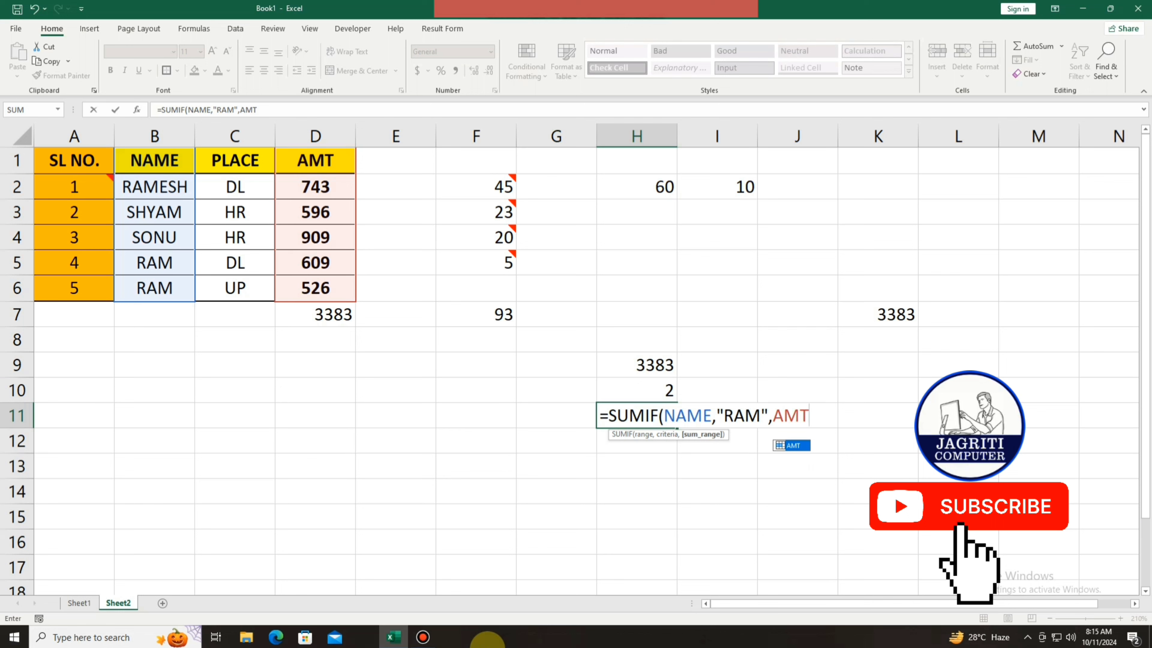
{"action": "type", "text": ")"}
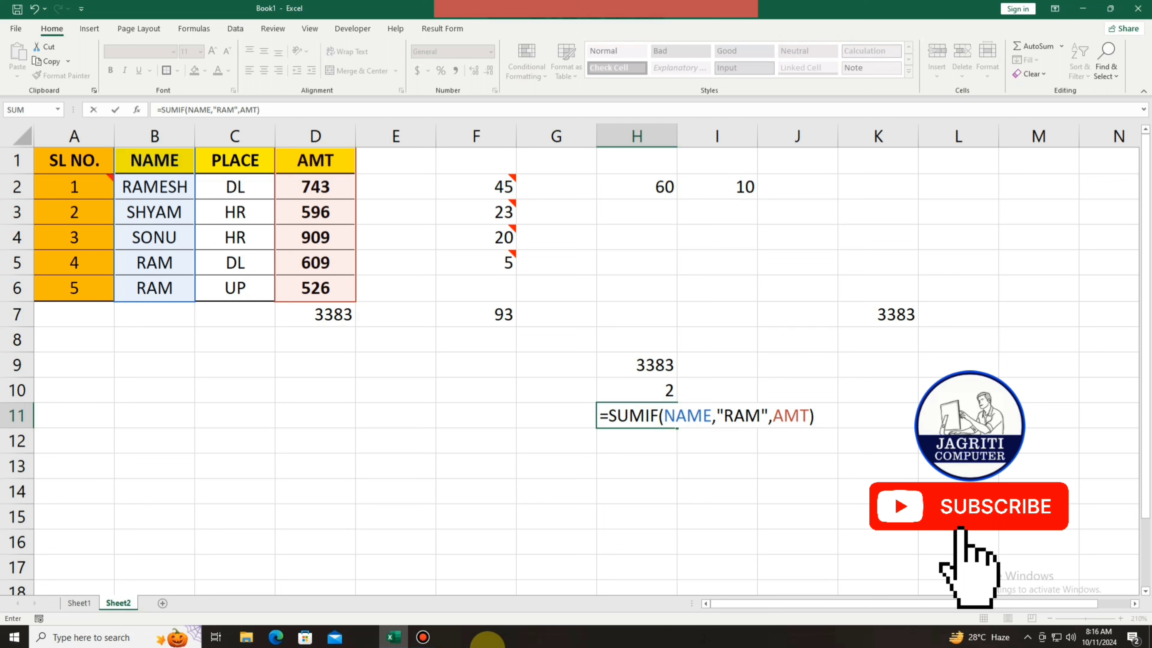
{"action": "key", "text": "Return"}
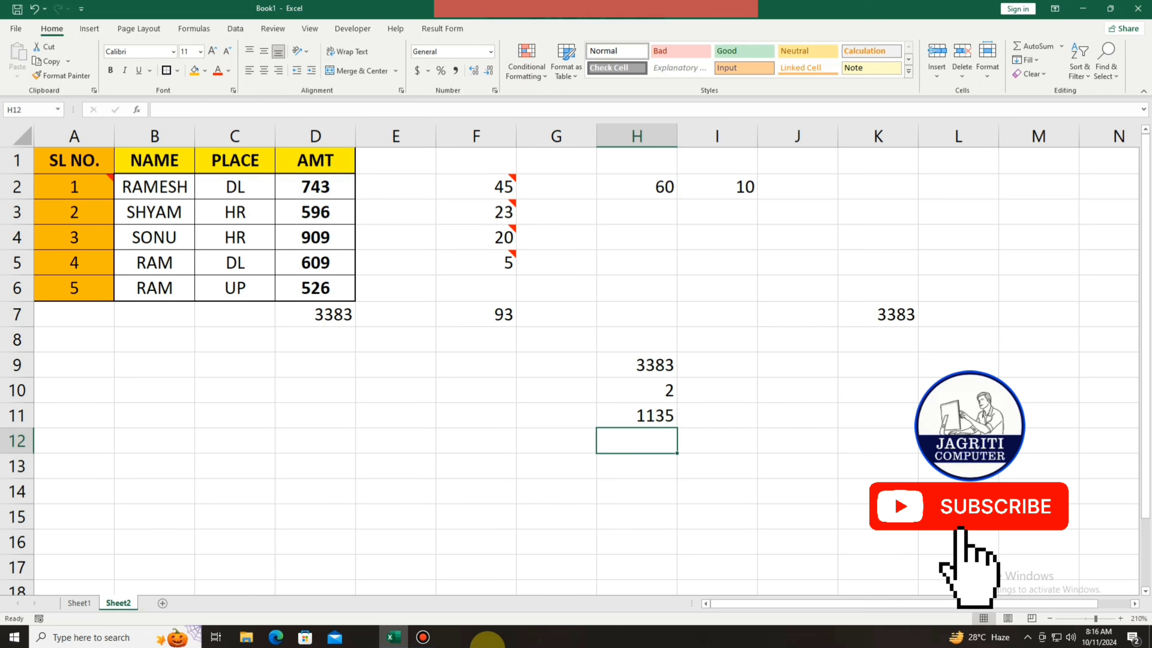